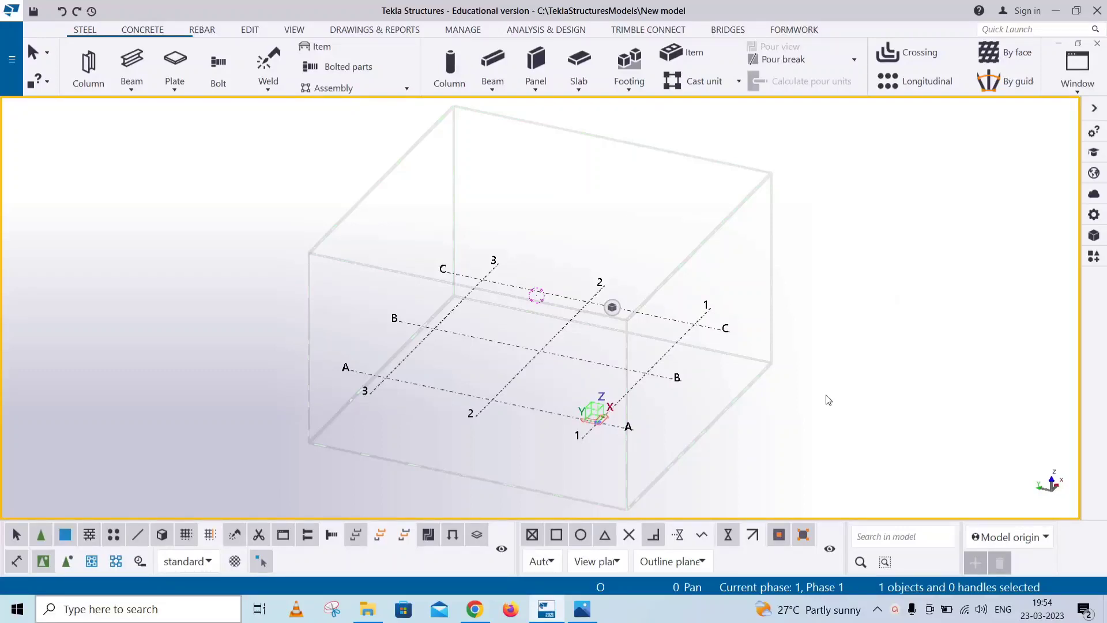
# Review the plate, hole and bend dimensions in the reference drawing Bent Plate_page-0001.jpg, and return to the Tekla Structures model.
pyautogui.keyDown('ctrl'); pyautogui.moveTo(780, 405); pyautogui.dragTo(614, 417, button='middle'); pyautogui.keyUp('ctrl')
pyautogui.click(583, 610)
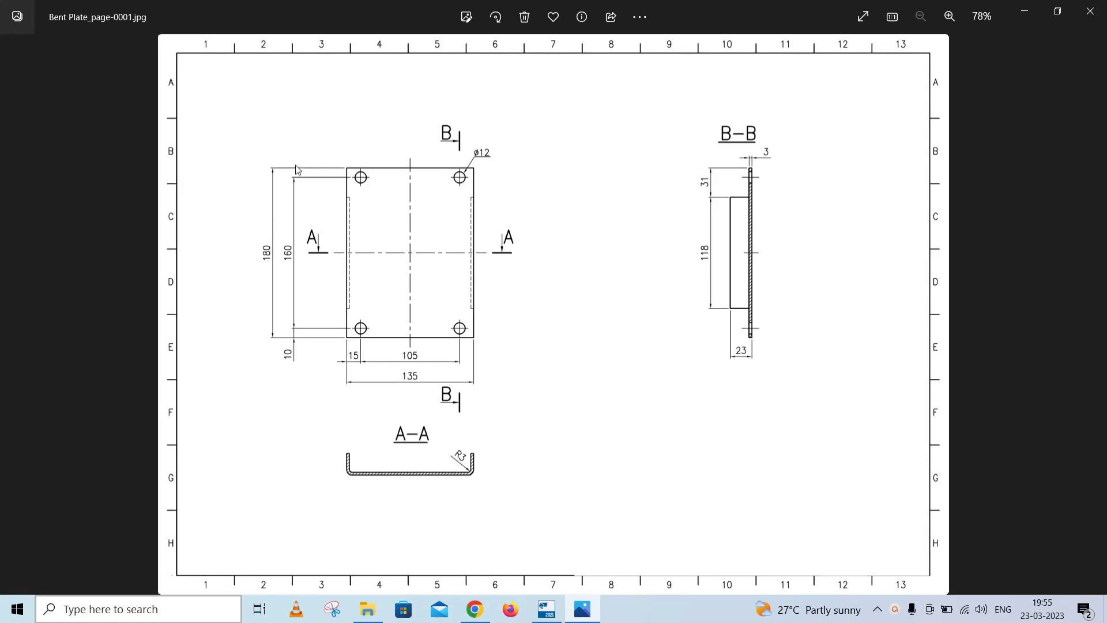
pyautogui.keyDown('ctrl'); pyautogui.scroll(1, 357, 281); pyautogui.keyUp('ctrl')
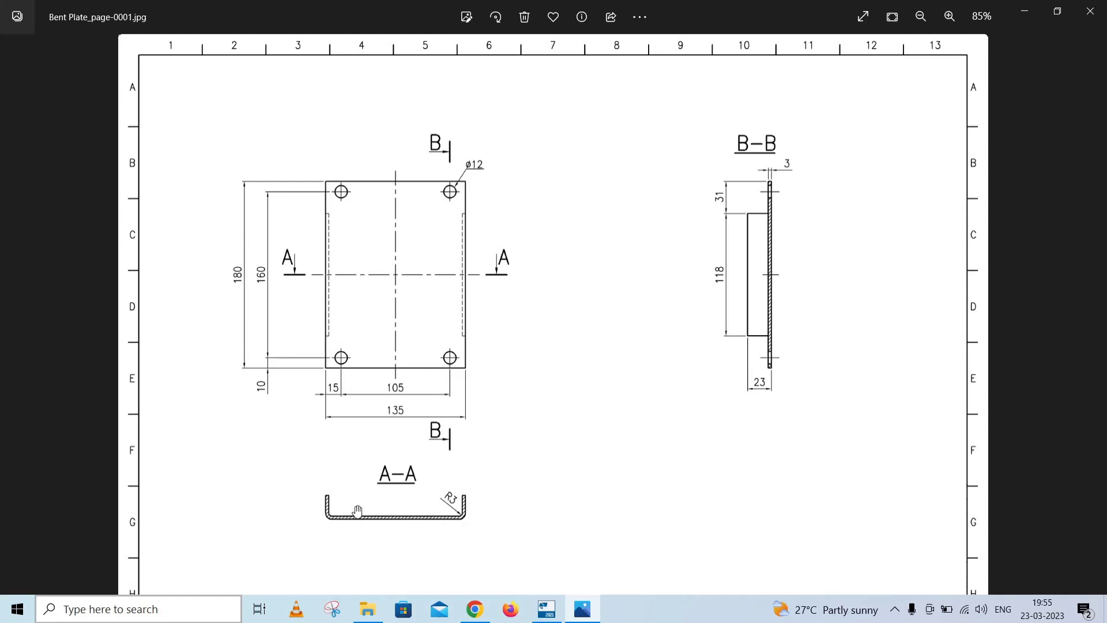
pyautogui.click(546, 609)
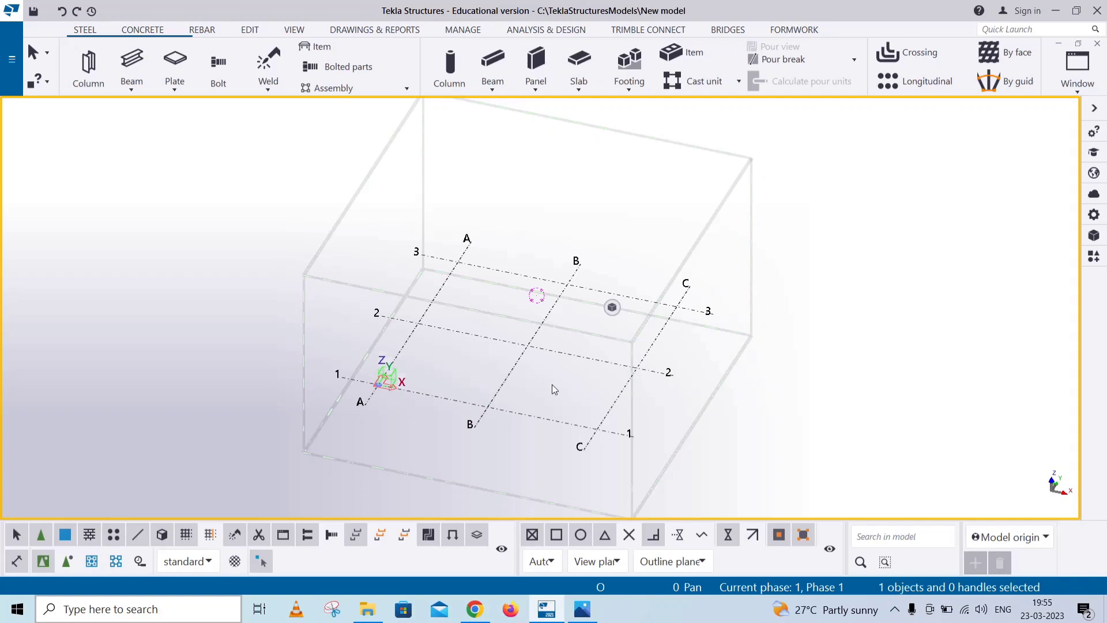
# Create views along all grid lines of the model grid, keeping the standard Plan and Elevation view properties.
pyautogui.keyDown('ctrl'); pyautogui.moveTo(552, 384); pyautogui.dragTo(589, 378, button='middle'); pyautogui.keyUp('ctrl')
pyautogui.scroll(2, 583, 373)
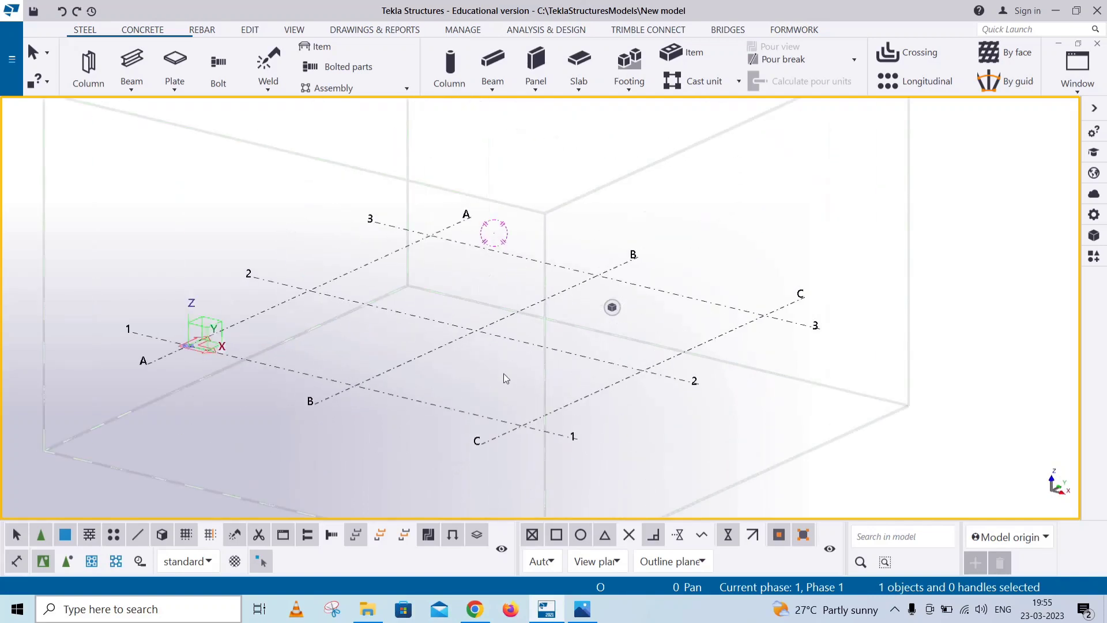
pyautogui.keyDown('ctrl'); pyautogui.moveTo(515, 375); pyautogui.dragTo(582, 375, button='middle'); pyautogui.keyUp('ctrl')
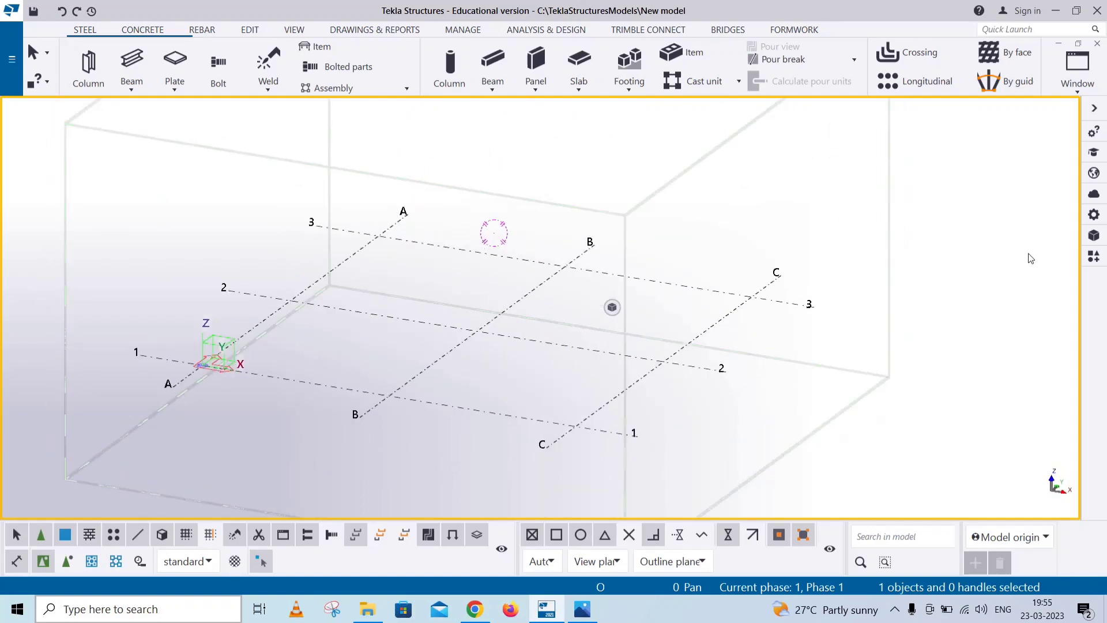
pyautogui.click(546, 344)
pyautogui.rightClick(779, 209)
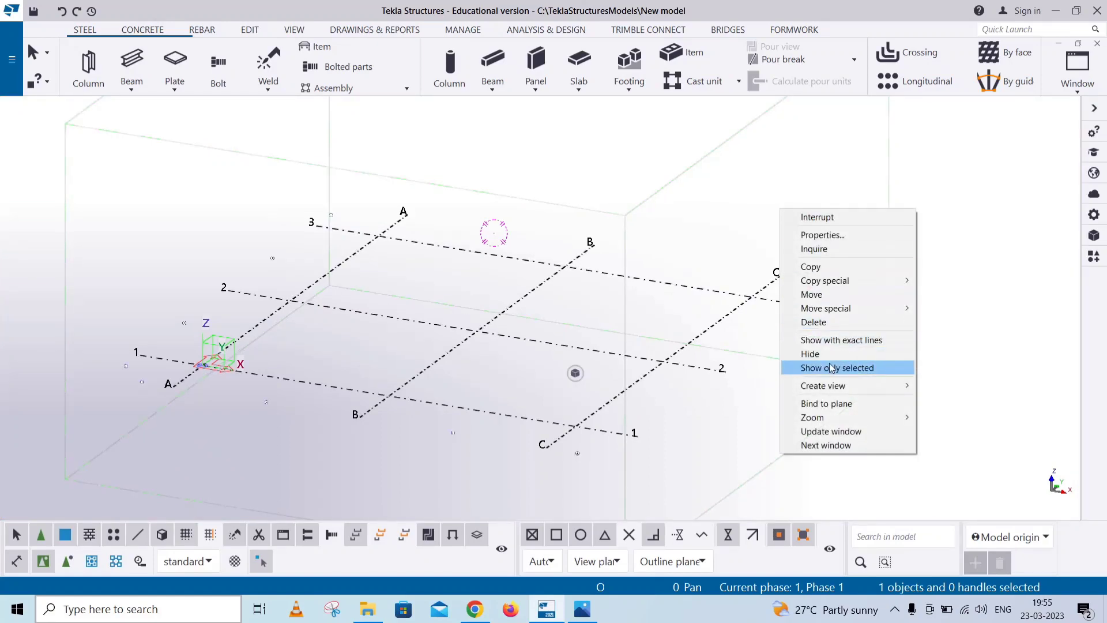
pyautogui.moveTo(835, 385)
pyautogui.click(949, 402)
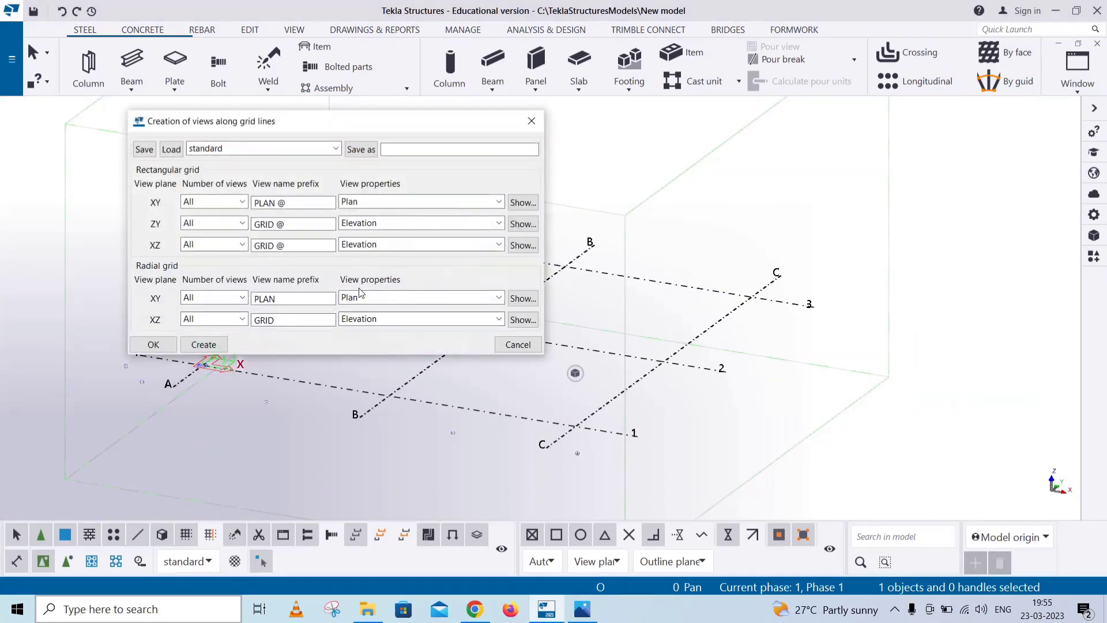
pyautogui.click(202, 344)
pyautogui.click(153, 345)
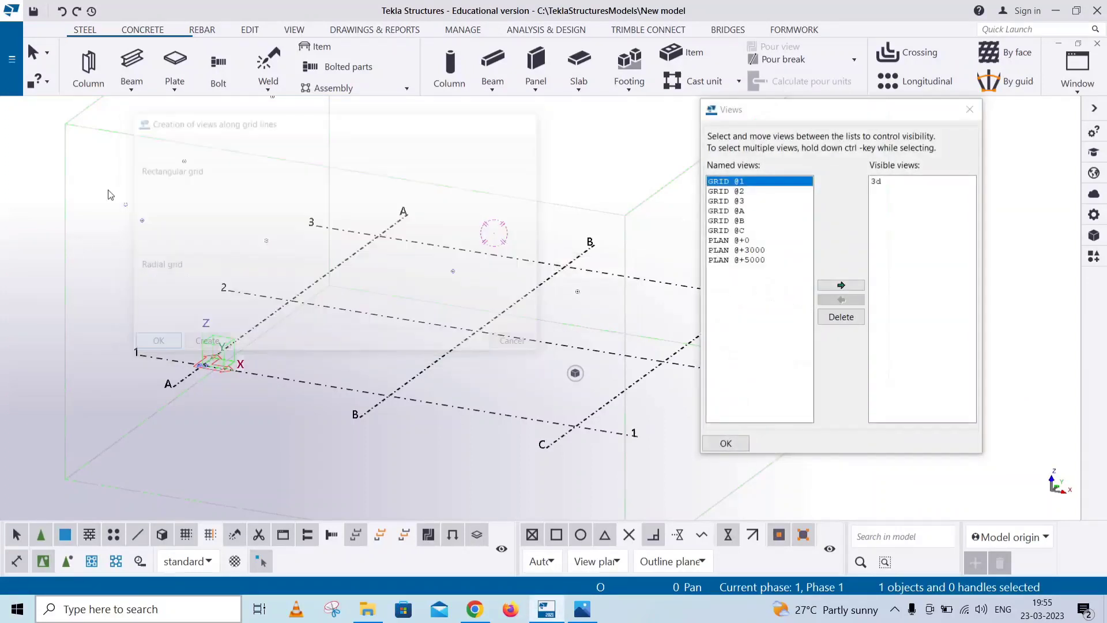
# Make the named view GRID @2 visible alongside the 3d view.
pyautogui.click(730, 194)
pyautogui.click(840, 285)
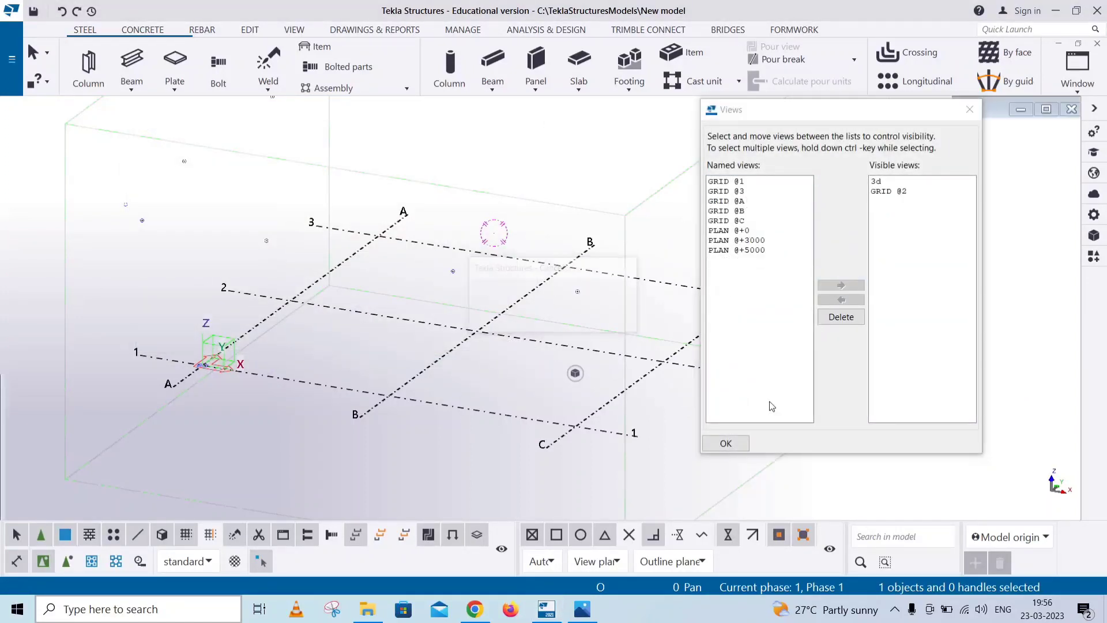
pyautogui.click(723, 441)
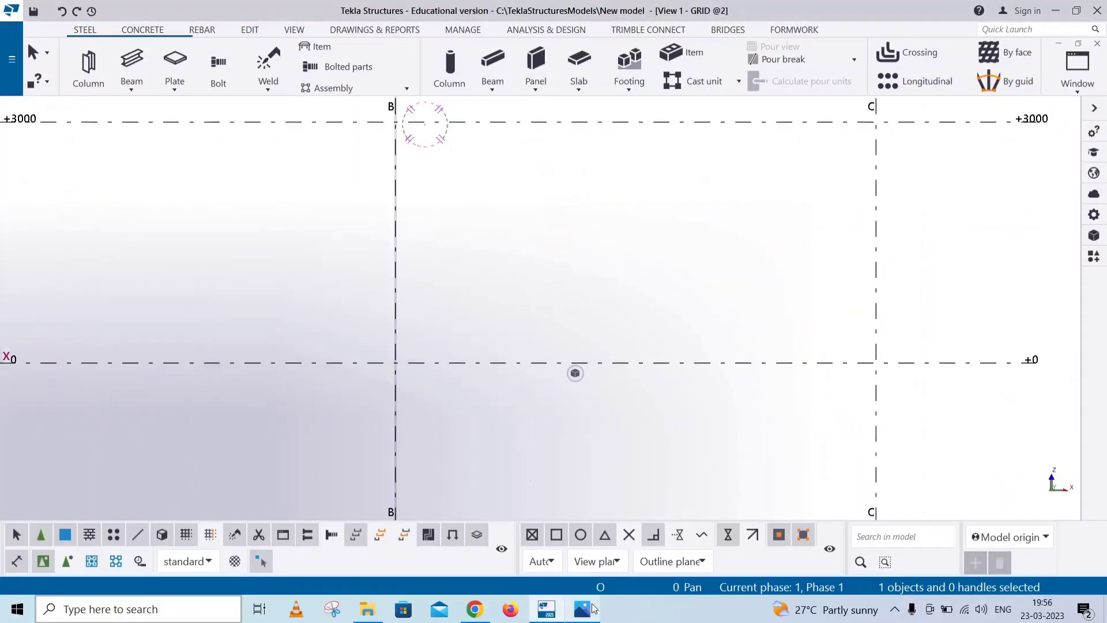
# Following the reference drawing, create a rectangular contour plate 135 mm wide and 180 mm high, starting at the intersection of grid B and level +0.
pyautogui.click(583, 609)
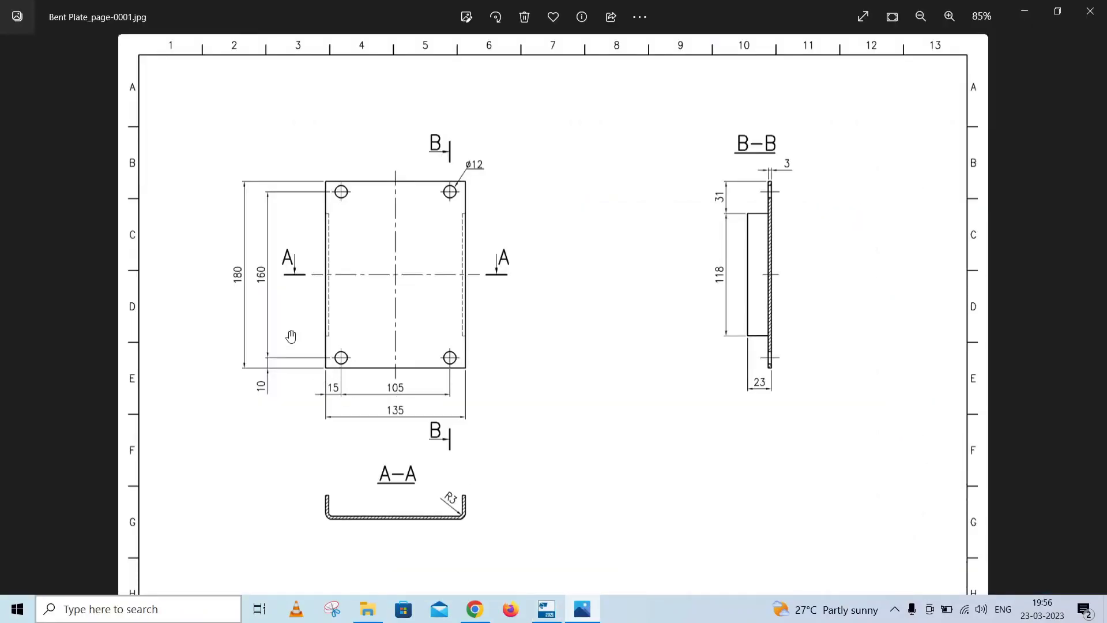
pyautogui.click(546, 609)
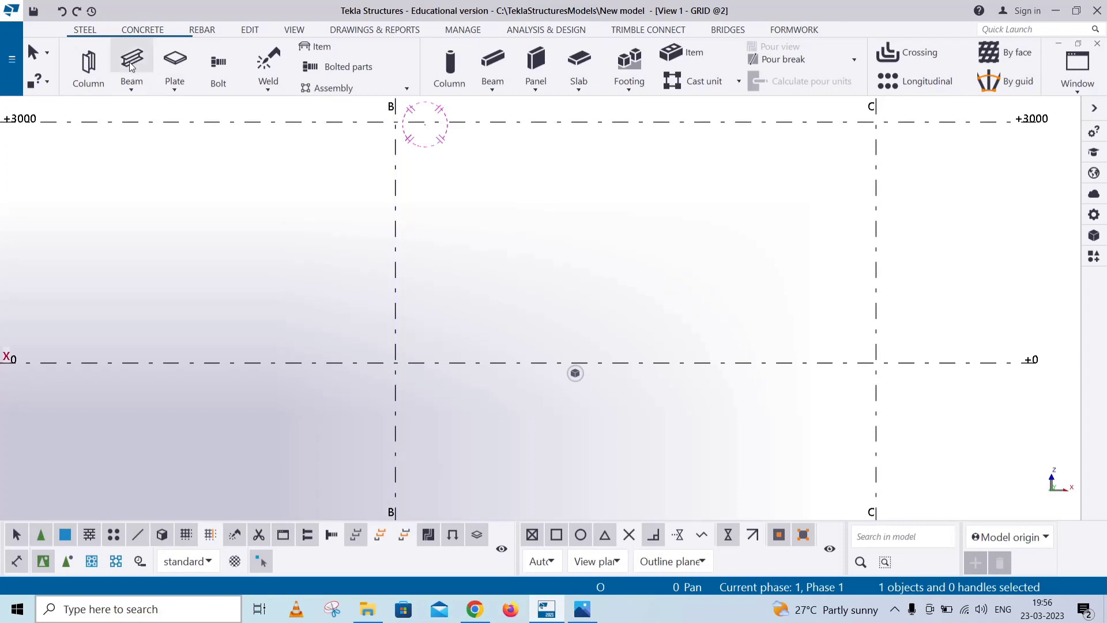
pyautogui.click(175, 87)
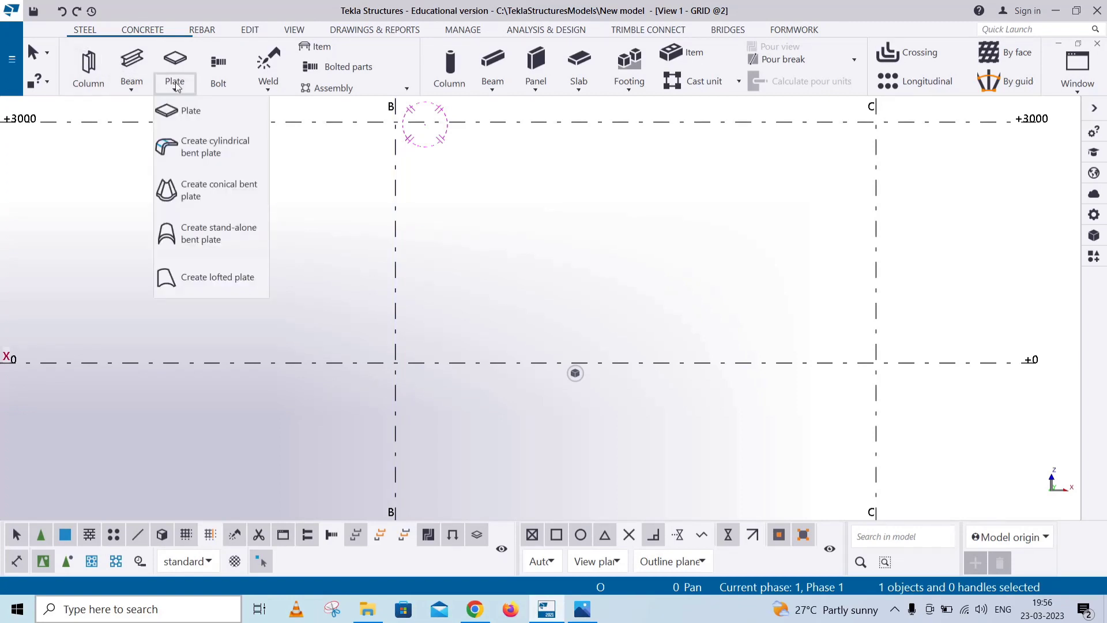
pyautogui.click(192, 110)
pyautogui.click(395, 362)
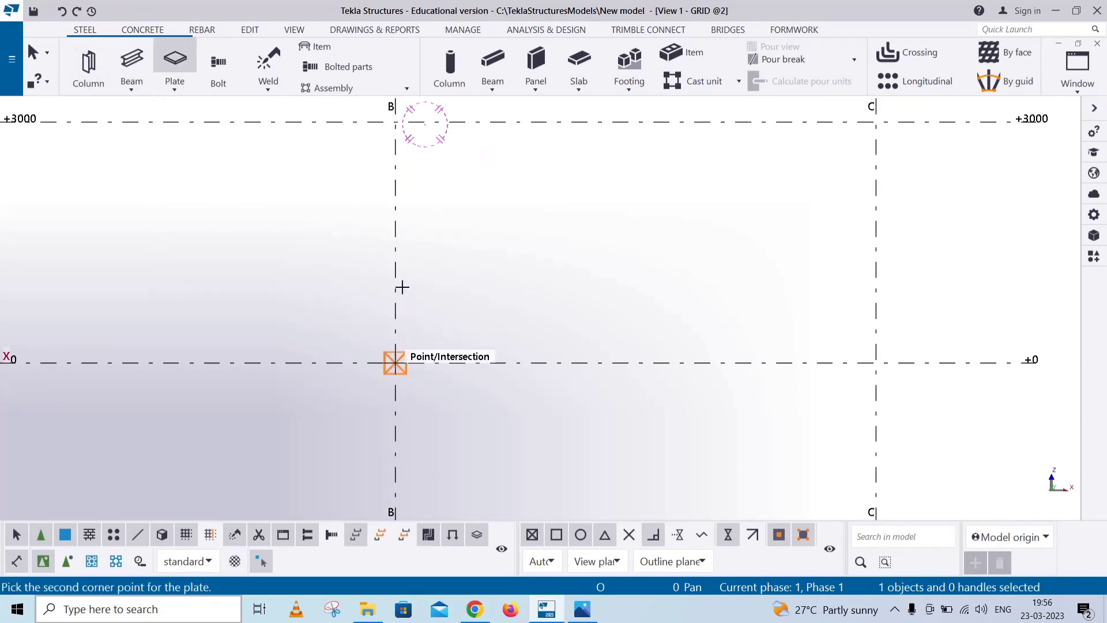
pyautogui.write('180')
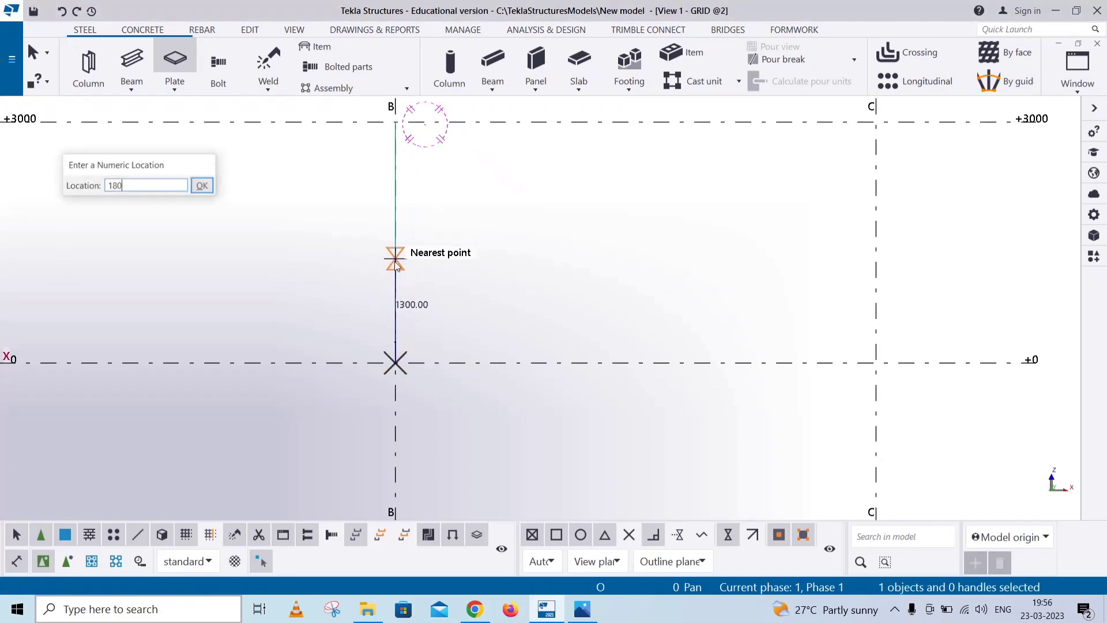
pyautogui.press('Return')
pyautogui.scroll(5, 397, 392)
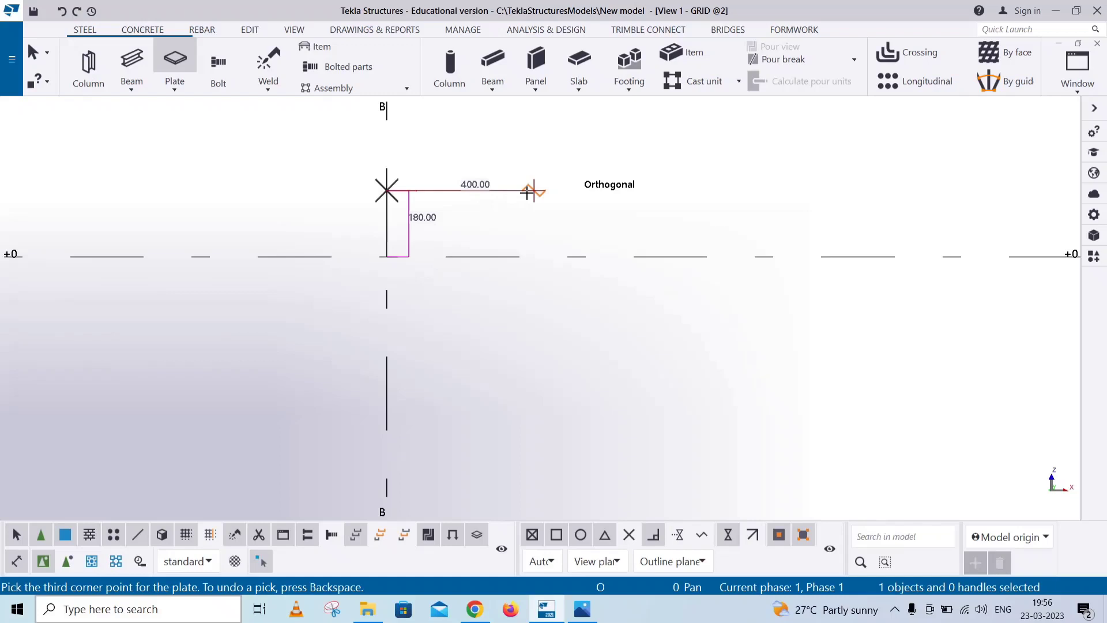
pyautogui.write('135')
pyautogui.press('Return')
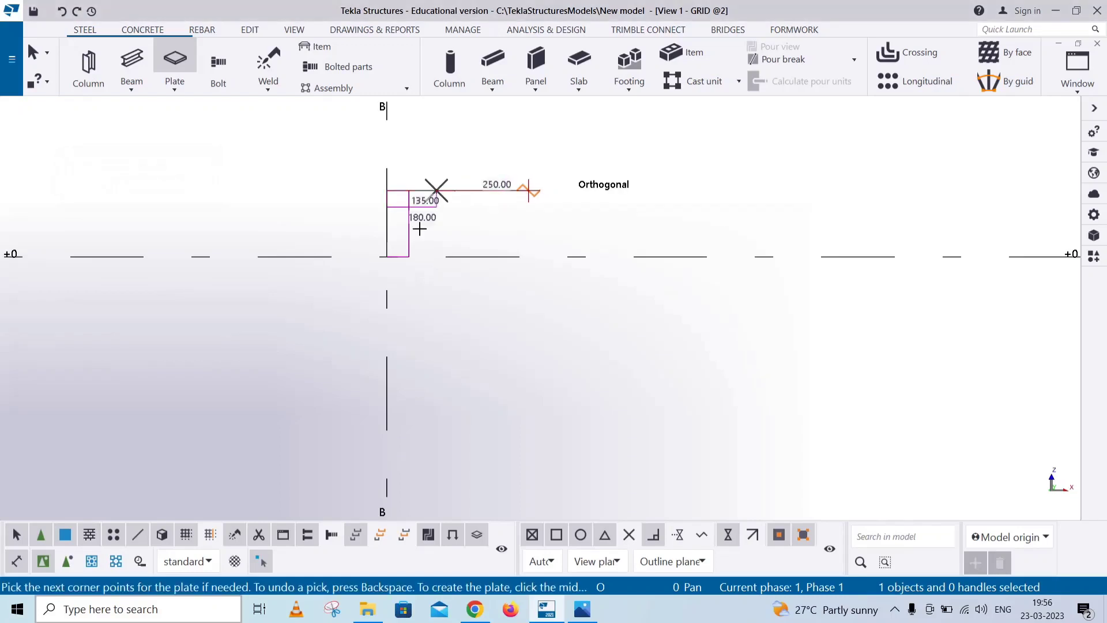
pyautogui.scroll(3, 419, 228)
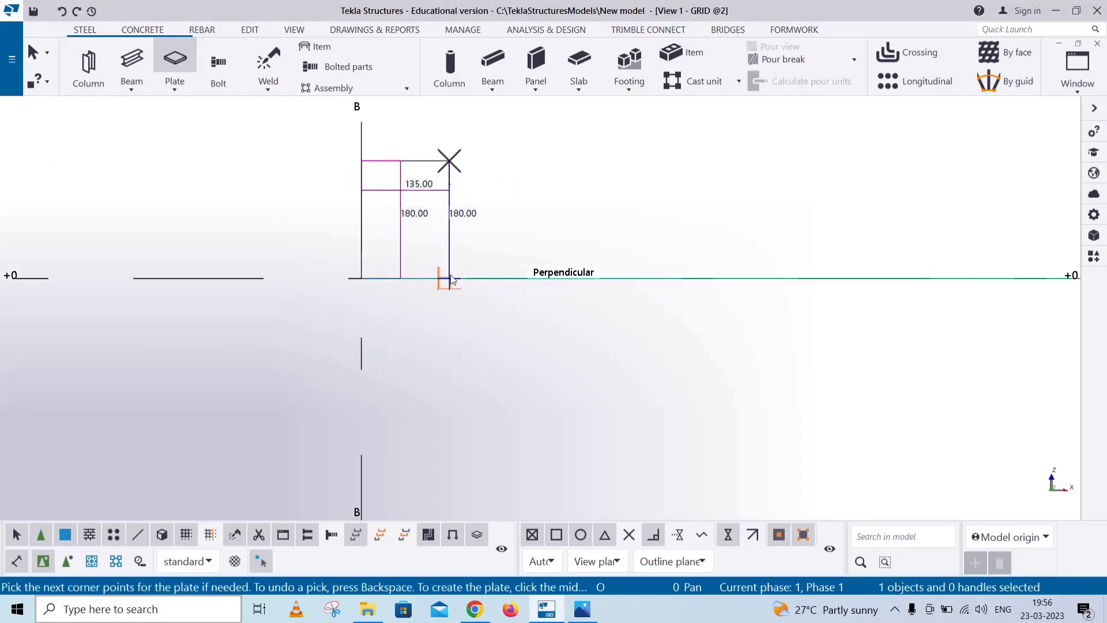
pyautogui.click(450, 278)
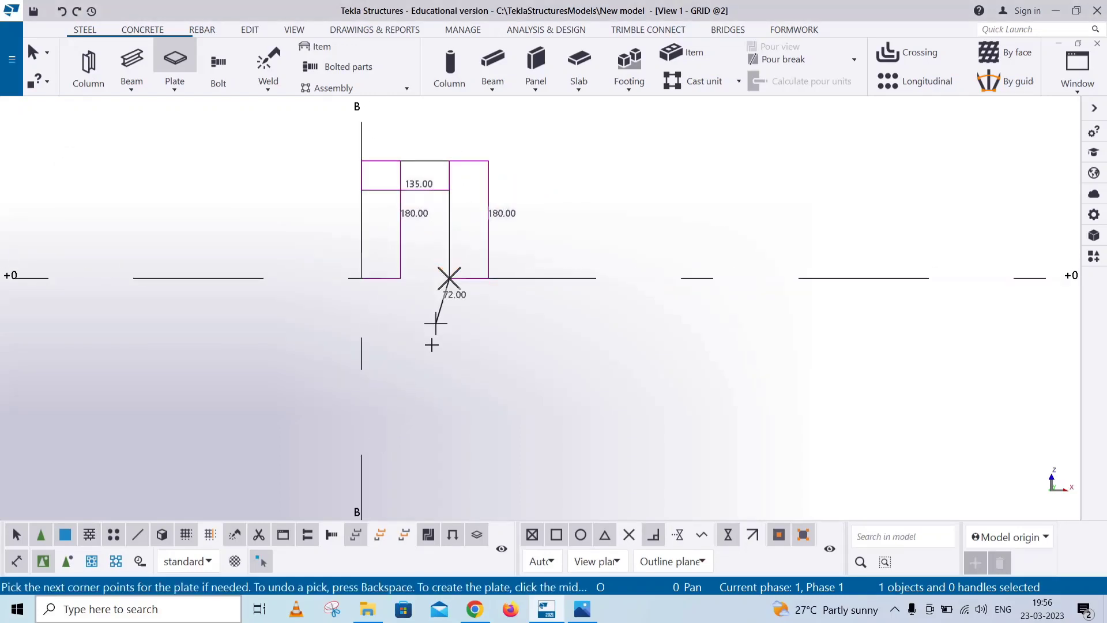
pyautogui.middleClick(576, 151)
pyautogui.rightClick(575, 154)
pyautogui.click(606, 158)
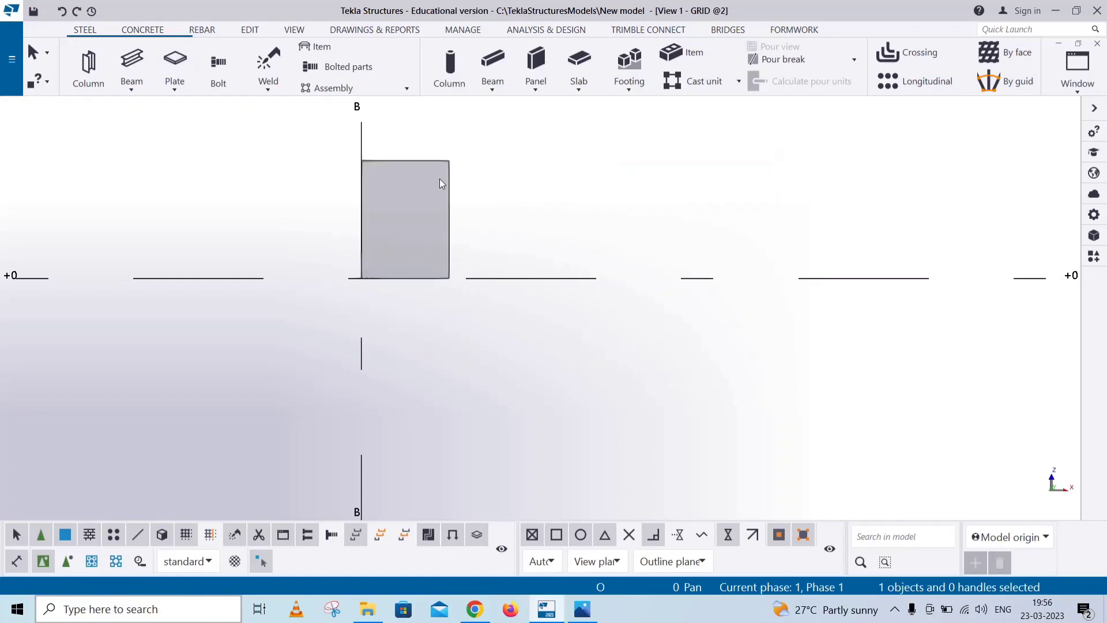
# Check the new plate's dimensions in the elevation view and switch to the 3d view.
pyautogui.click(451, 168)
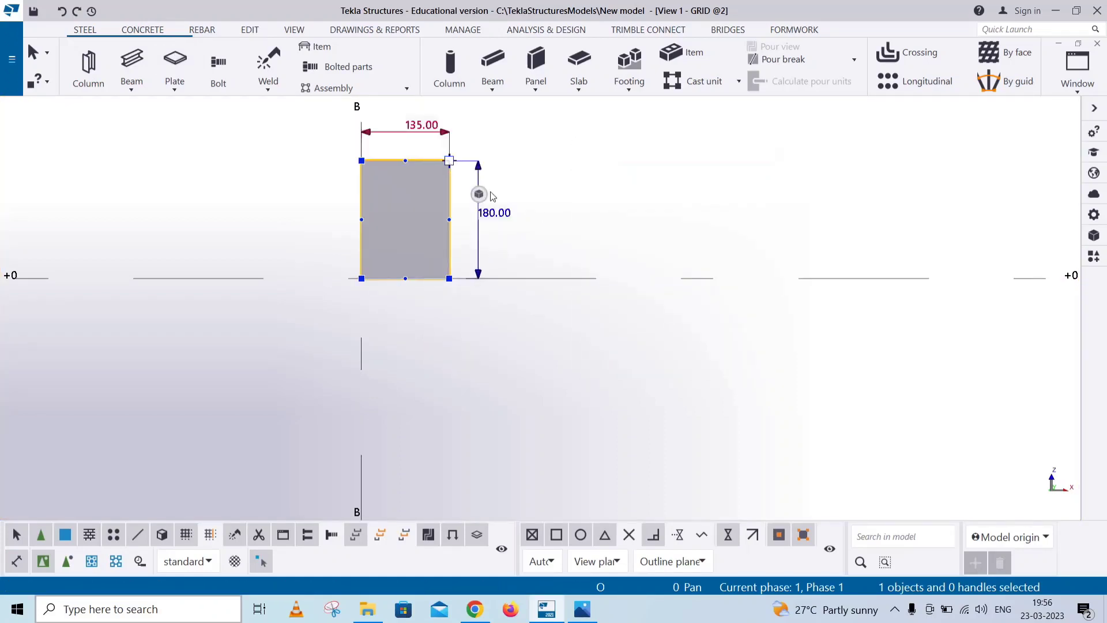
pyautogui.click(1029, 159)
pyautogui.click(1077, 66)
pyautogui.click(1056, 215)
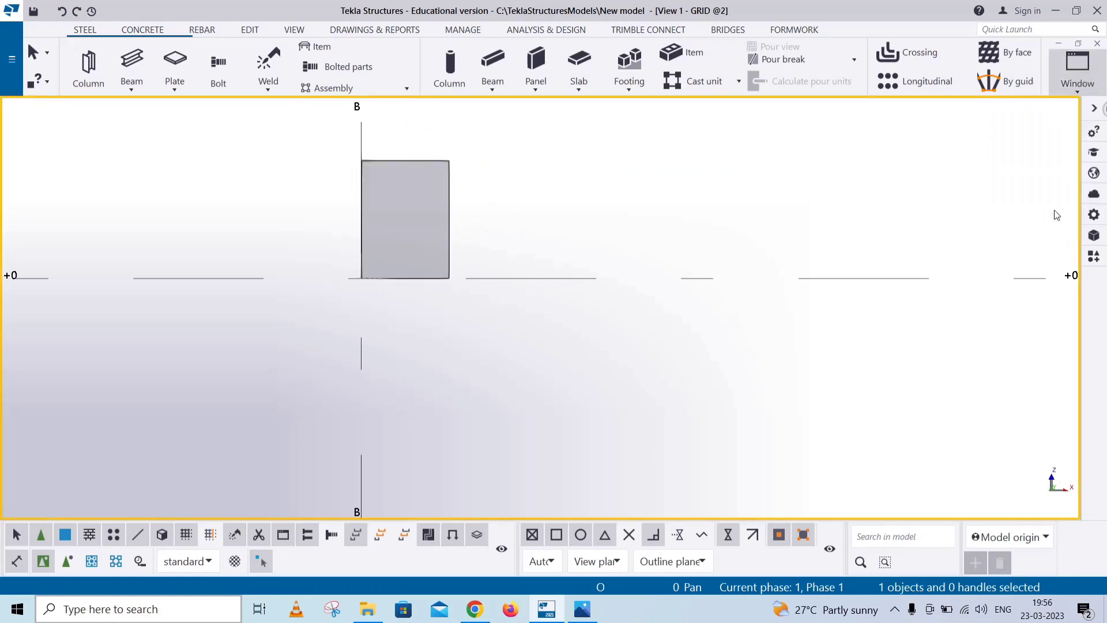
# Change the contour plate's profile to PLT3.
pyautogui.scroll(6, 444, 346)
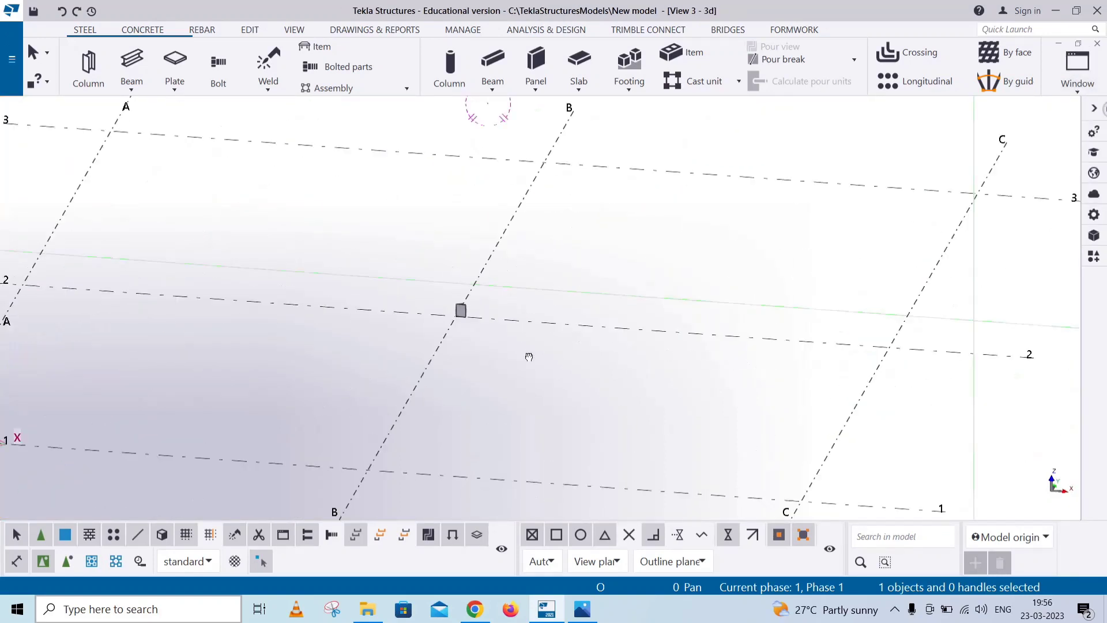
pyautogui.scroll(8, 529, 356)
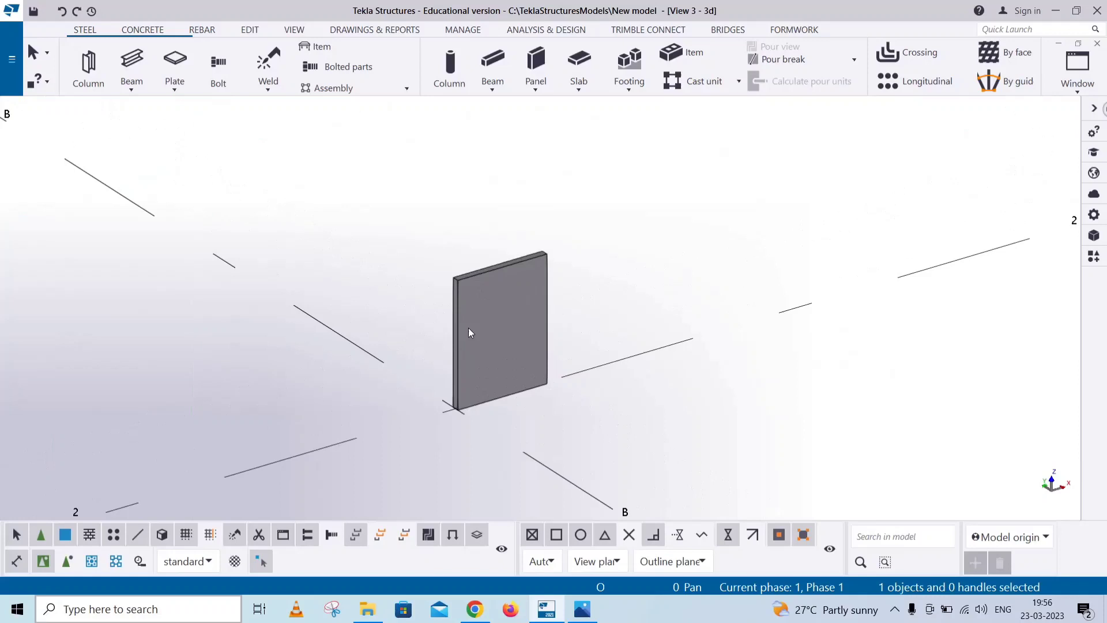
pyautogui.keyDown('ctrl'); pyautogui.moveTo(469, 327); pyautogui.dragTo(517, 317, button='middle'); pyautogui.keyUp('ctrl')
pyautogui.scroll(3, 515, 287)
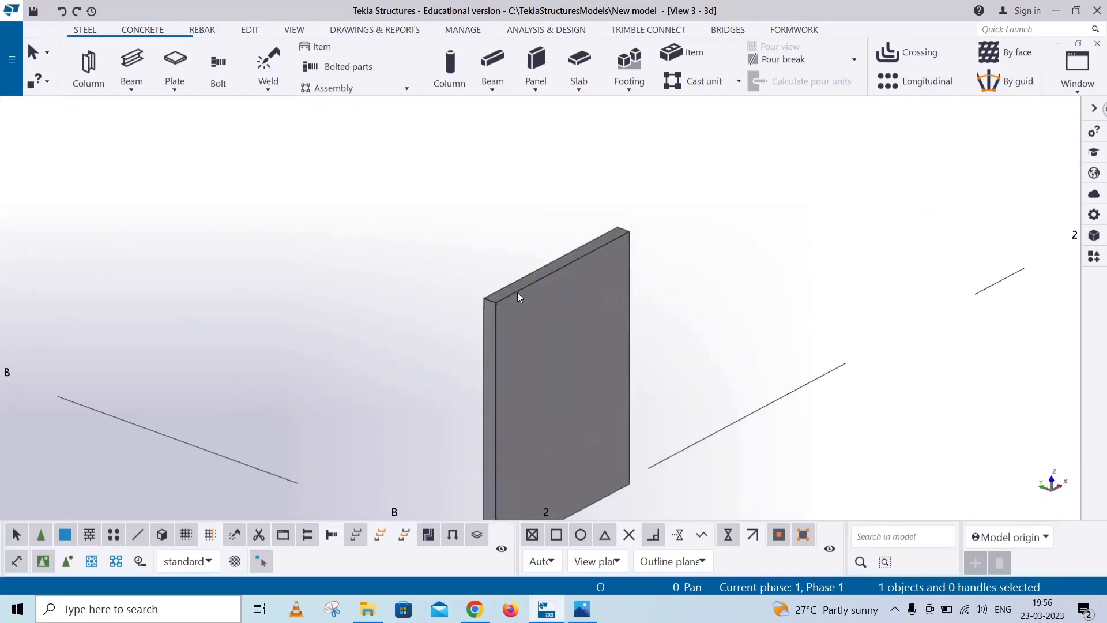
pyautogui.click(517, 294)
pyautogui.doubleClick(517, 297)
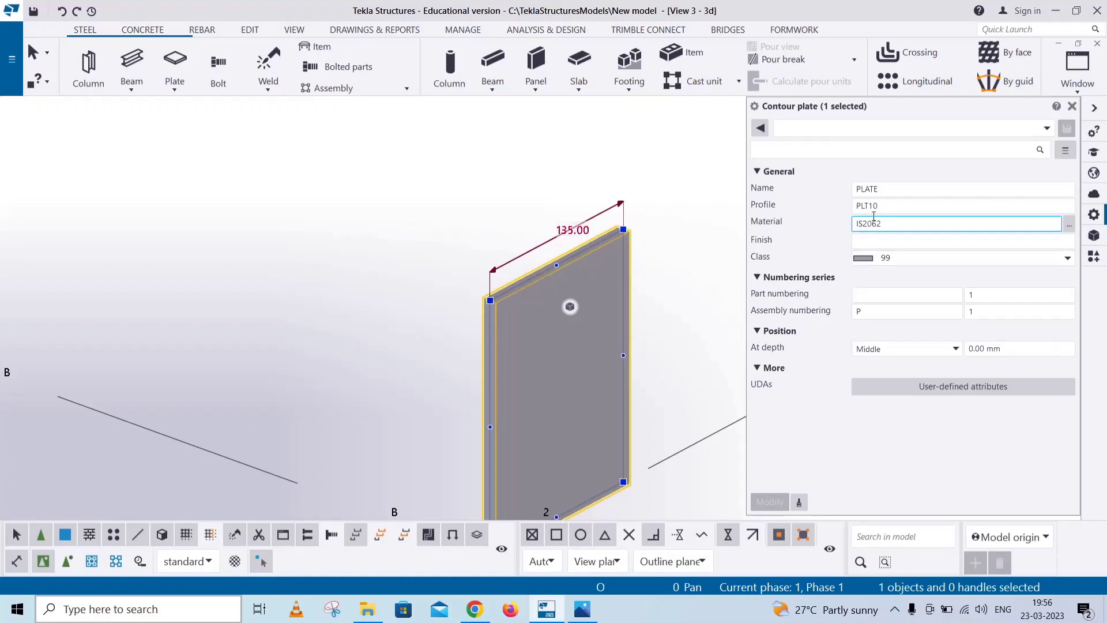
pyautogui.click(902, 205)
pyautogui.press('BackSpace')
pyautogui.press('BackSpace')
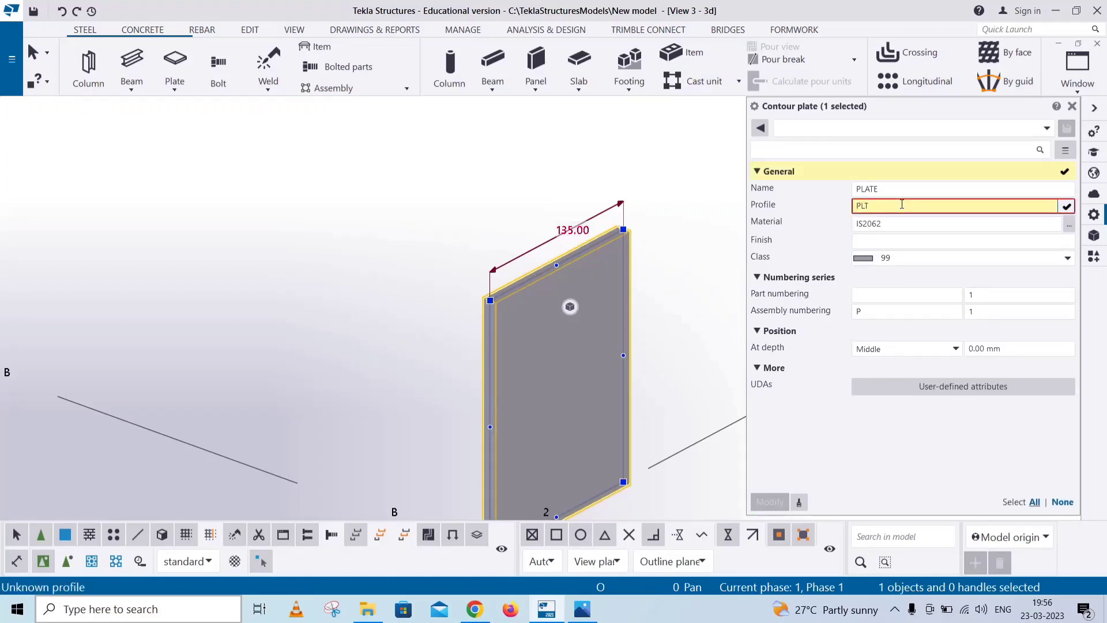
pyautogui.write('3')
pyautogui.click(770, 501)
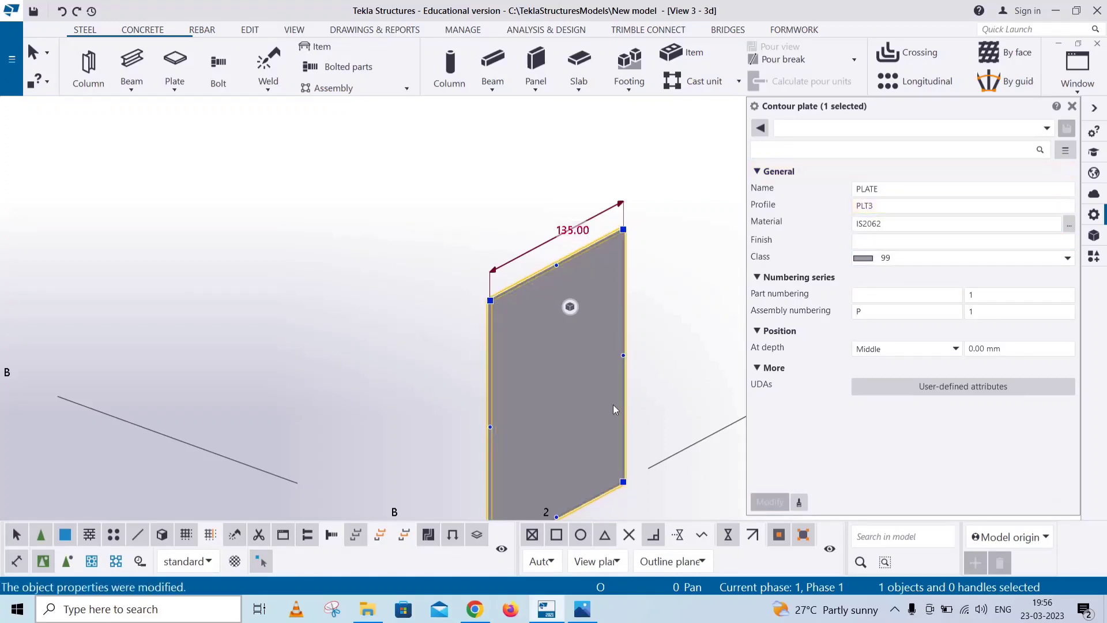
# Set the plate's depth position to Behind and close its properties.
pyautogui.scroll(5, 488, 473)
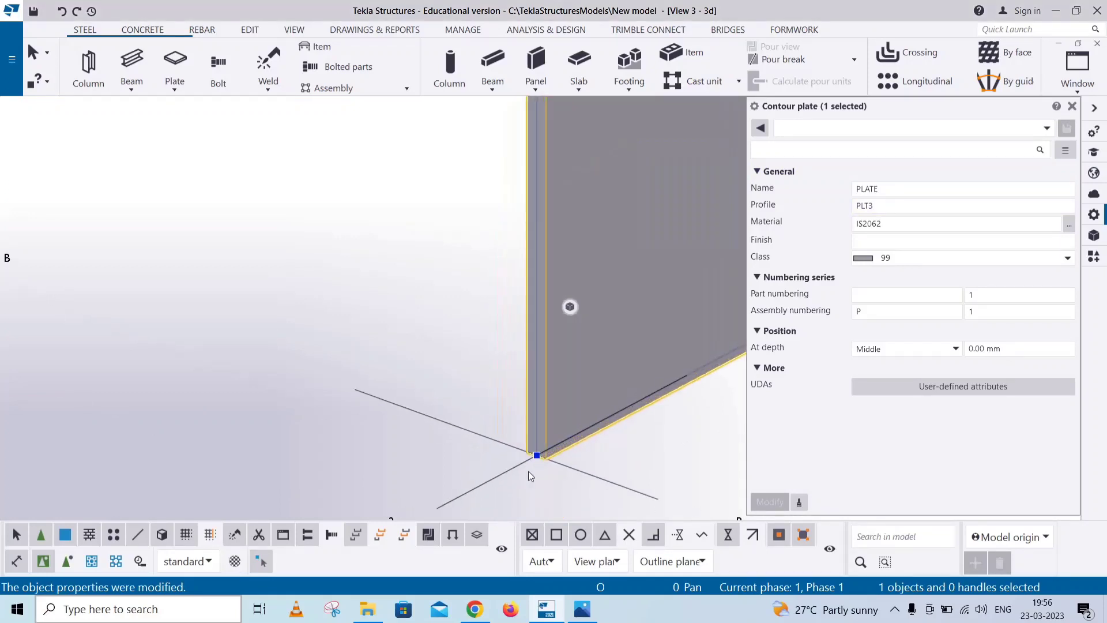
pyautogui.scroll(2, 531, 469)
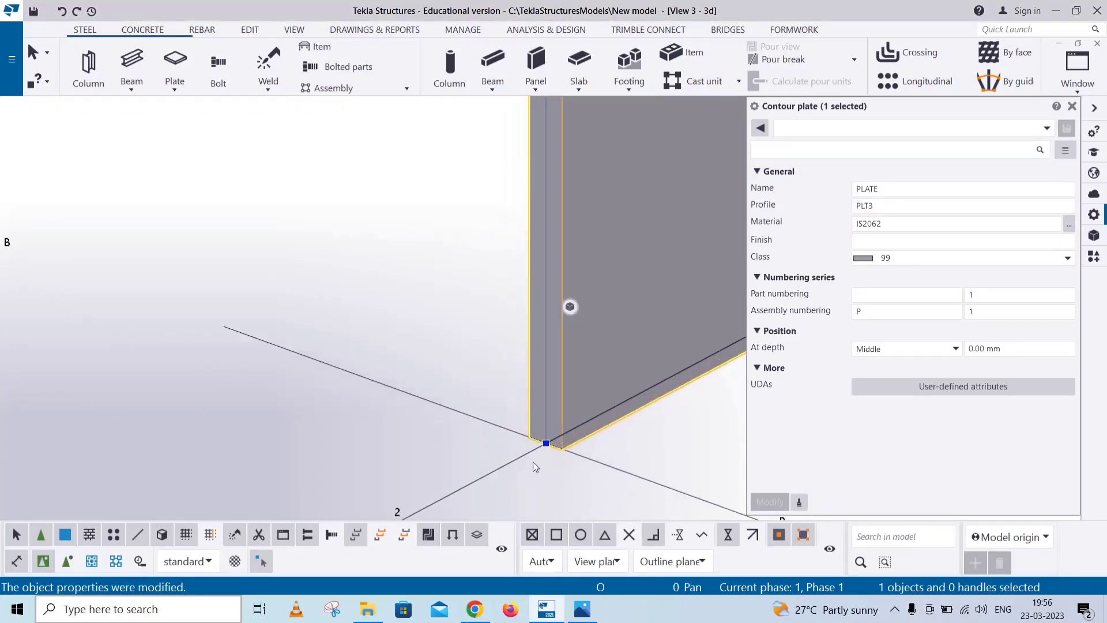
pyautogui.click(890, 349)
pyautogui.click(874, 391)
pyautogui.click(771, 502)
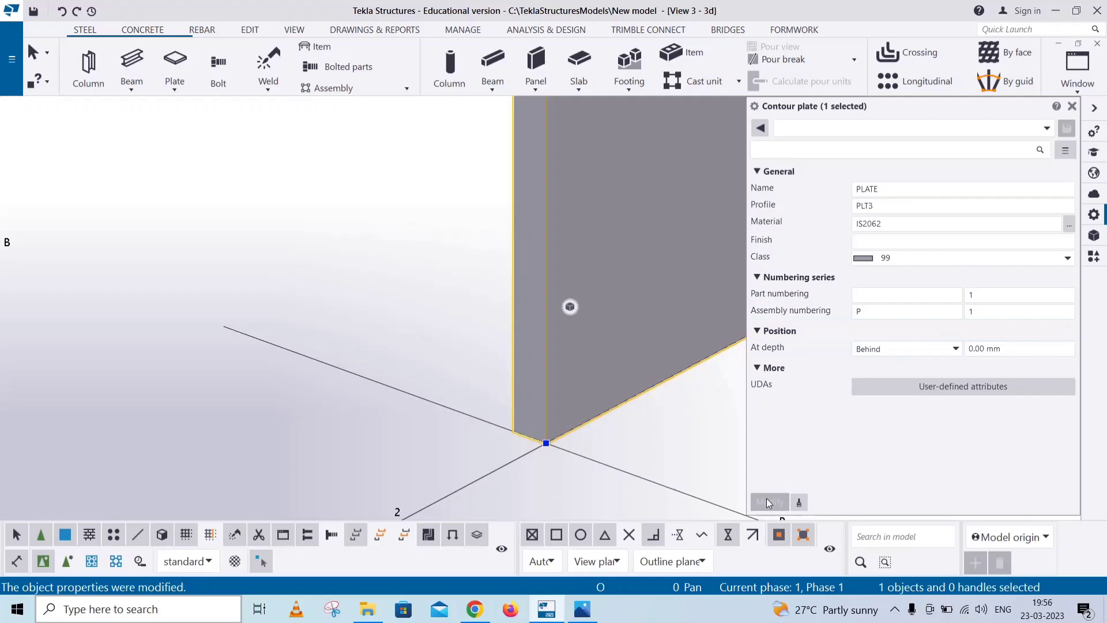
pyautogui.scroll(-3, 365, 309)
pyautogui.scroll(-3, 365, 307)
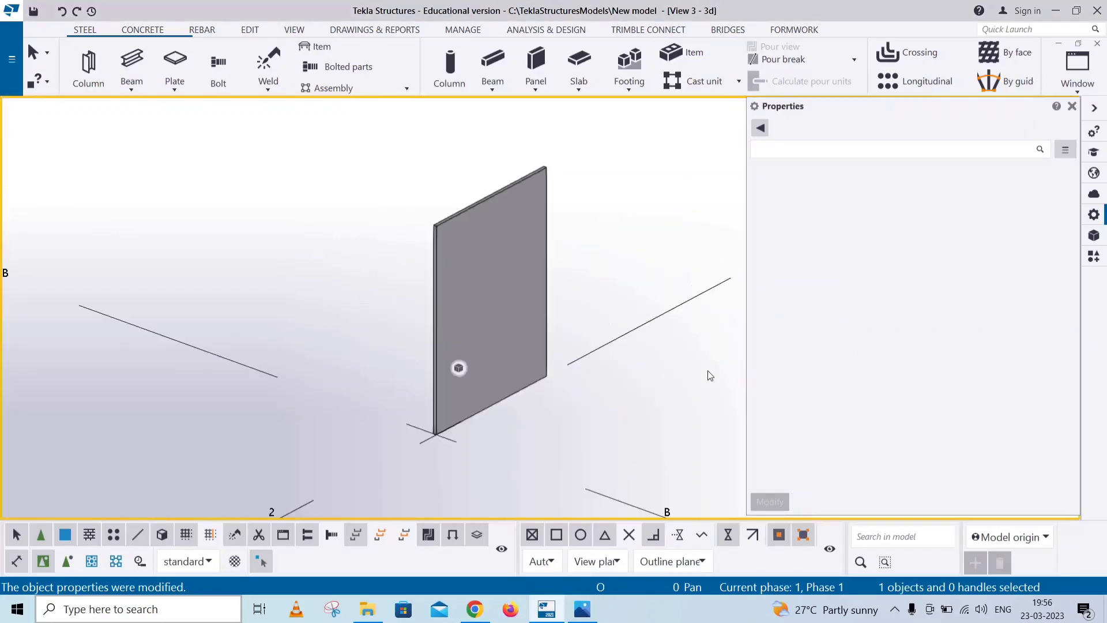
pyautogui.click(1072, 106)
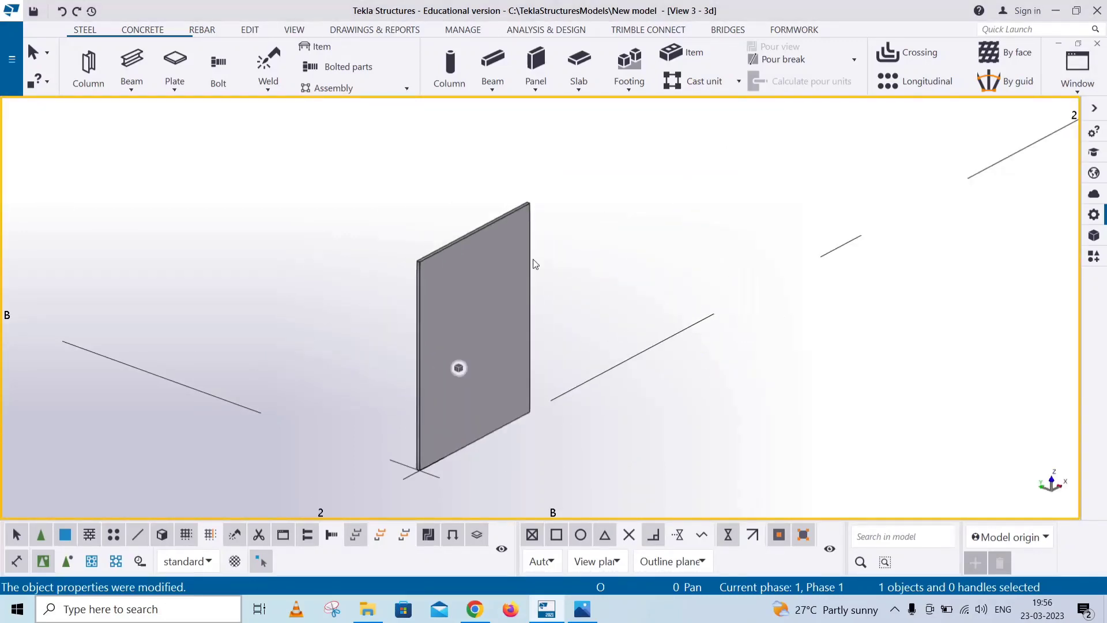
# After checking the reference drawing, create a two-point view across the plate's thickness at its upper corner.
pyautogui.scroll(5, 536, 242)
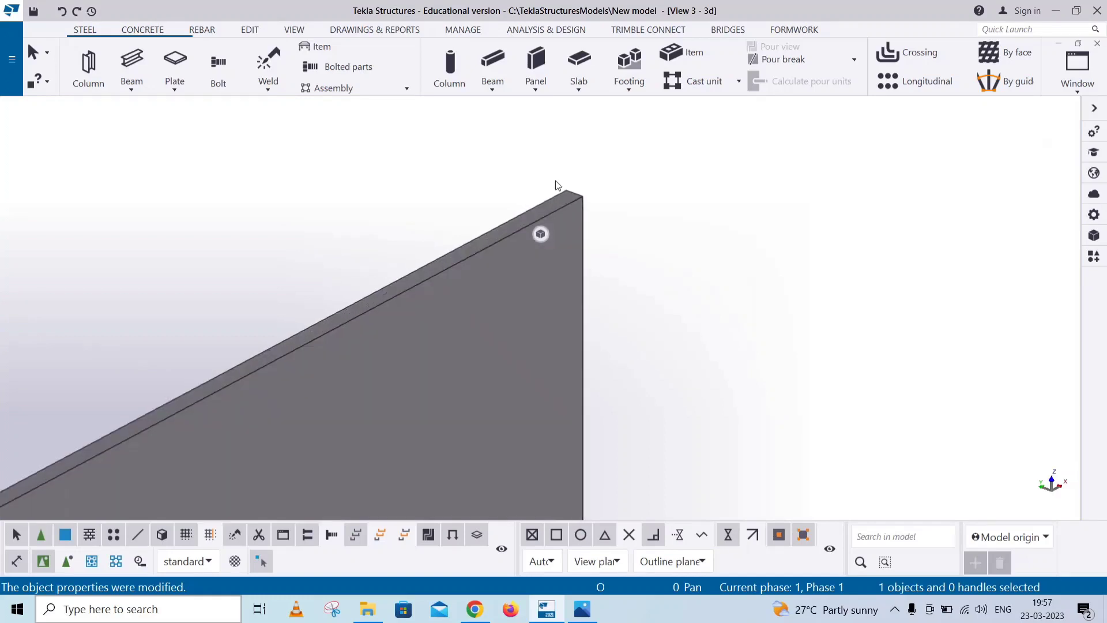
pyautogui.click(582, 609)
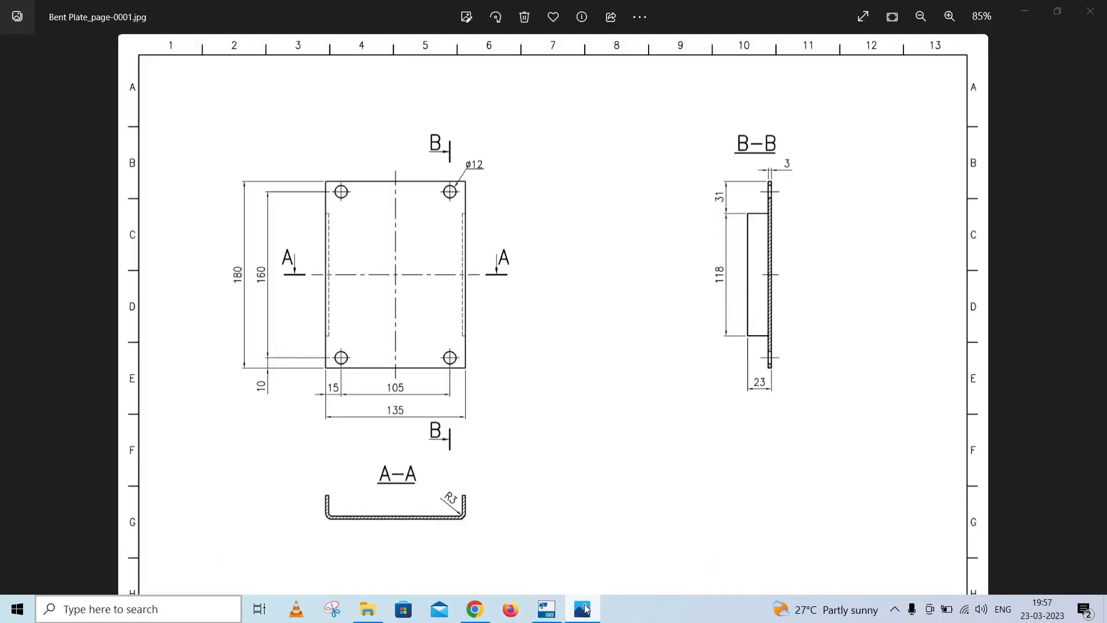
pyautogui.click(583, 609)
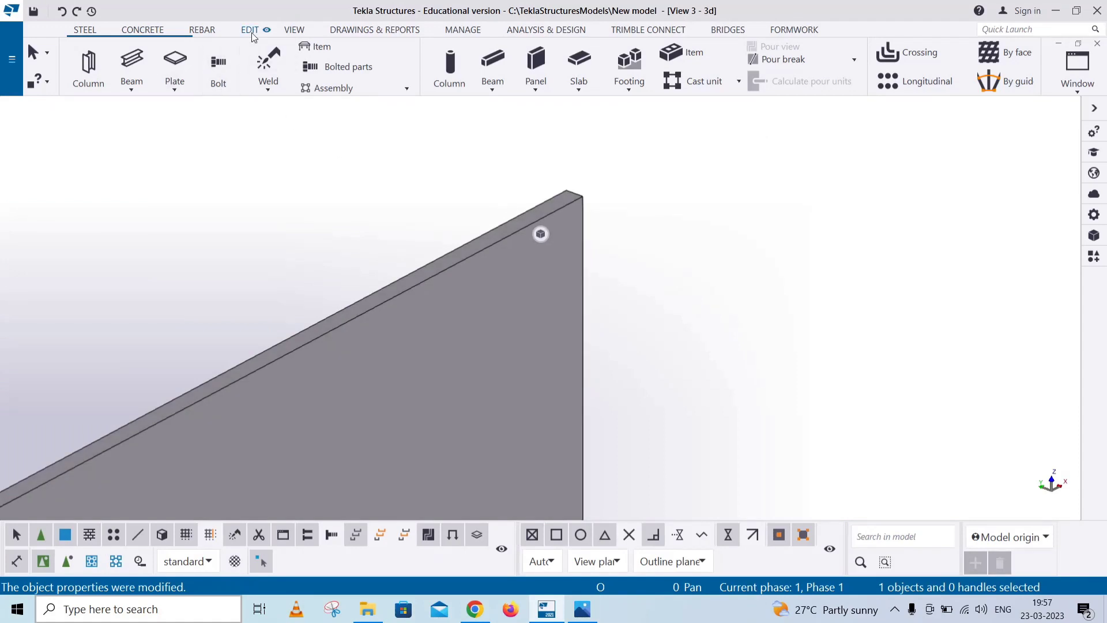
pyautogui.click(294, 30)
pyautogui.click(147, 80)
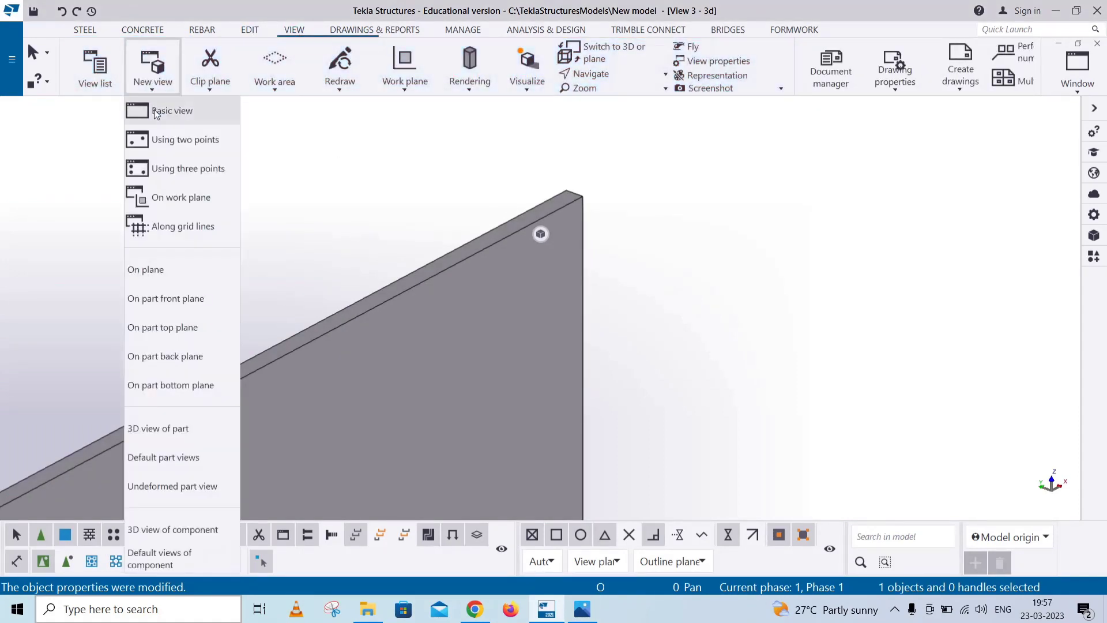
pyautogui.click(155, 111)
pyautogui.scroll(3, 571, 184)
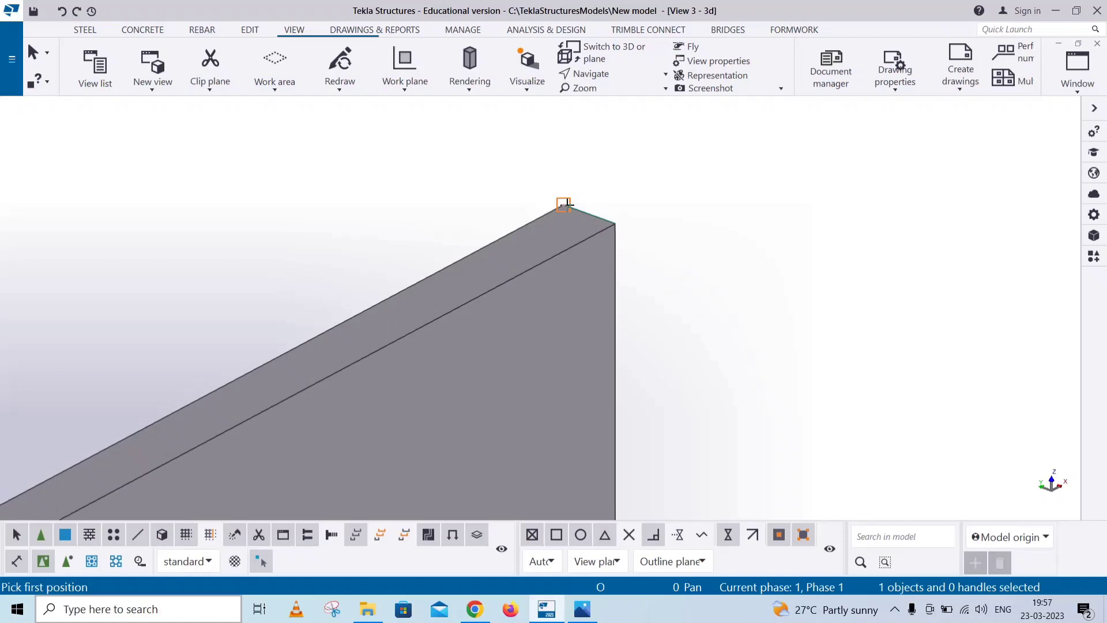
pyautogui.click(574, 204)
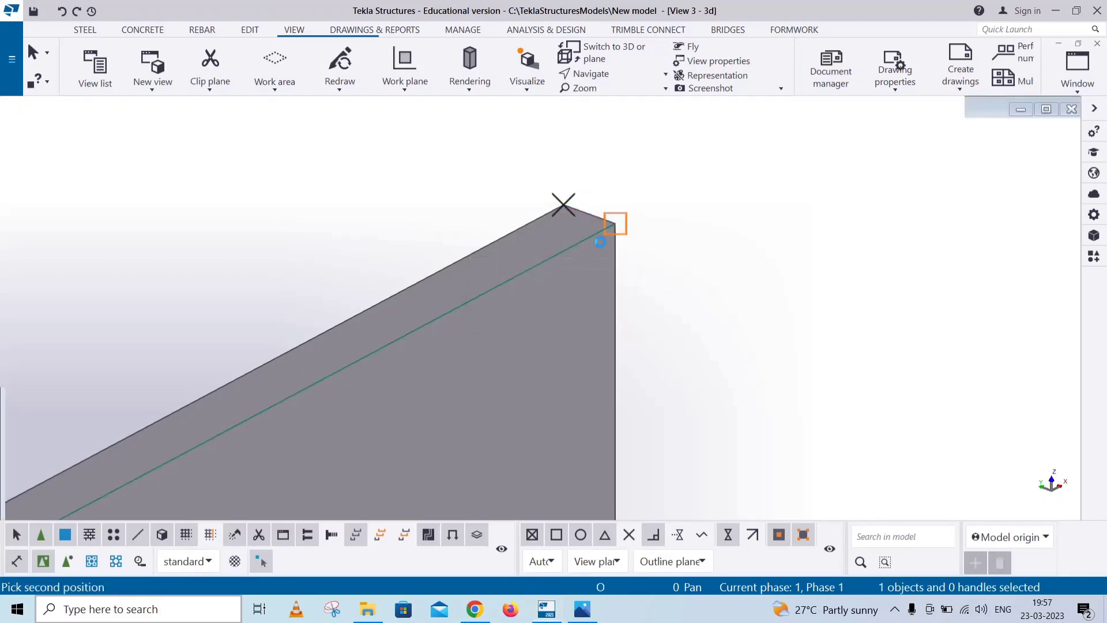
pyautogui.click(614, 224)
pyautogui.rightClick(261, 150)
pyautogui.click(282, 158)
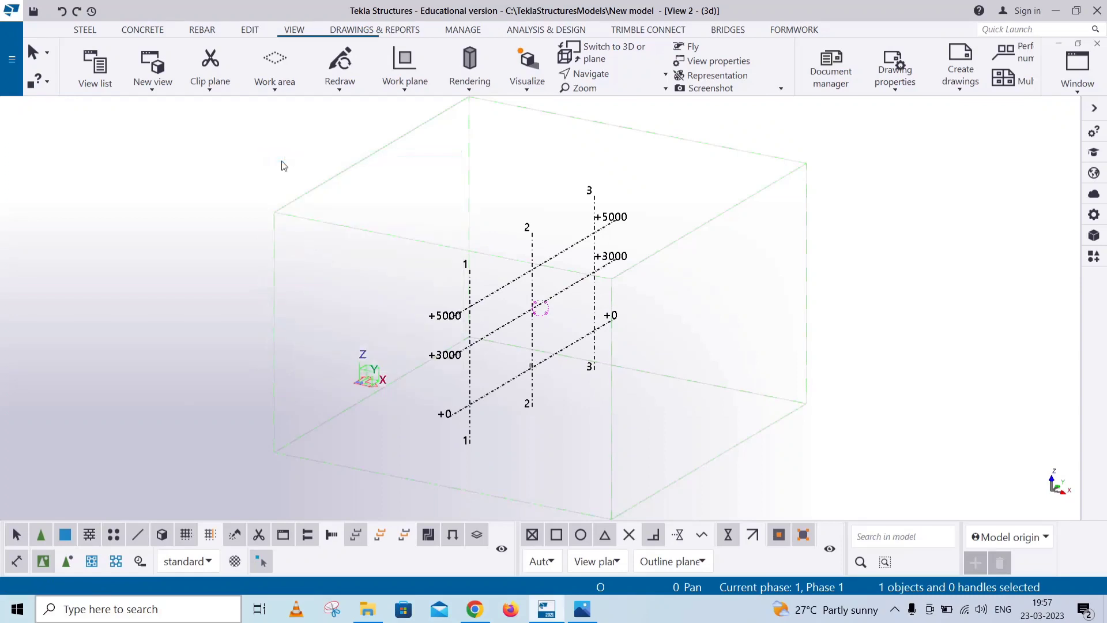
# Switch the new view to plane view so the plate is seen edge-on.
pyautogui.hotkey('ctrl', 'p')
pyautogui.scroll(10, 515, 406)
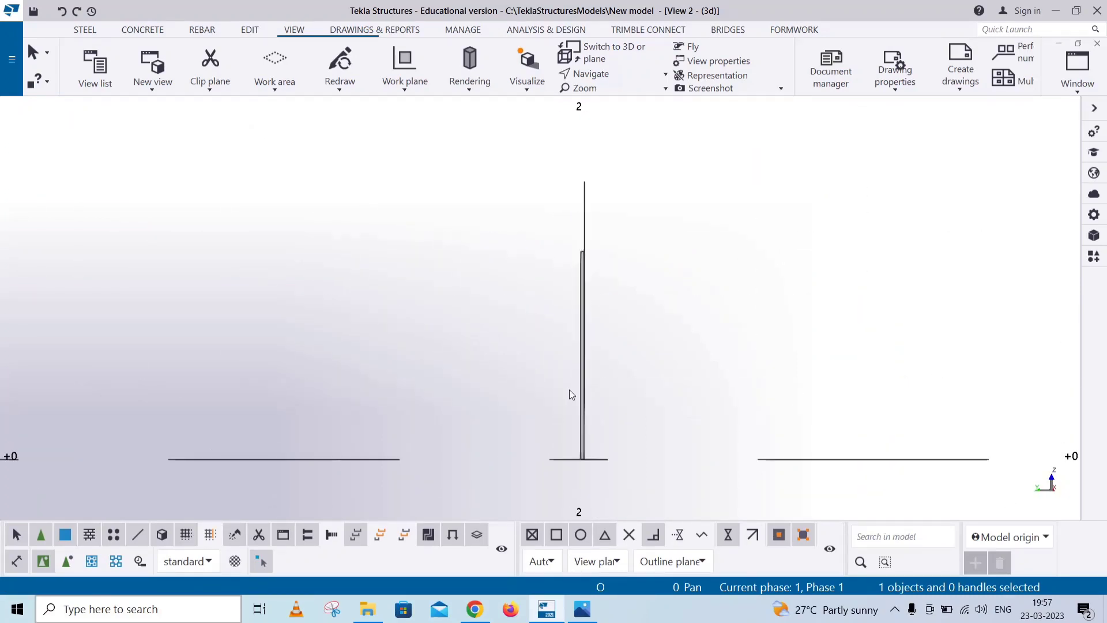
pyautogui.scroll(2, 569, 389)
# Following the reference drawing, outline a flange contour plate from the base plate's upper back corner, 20 mm outward and 118 mm down.
pyautogui.hotkey('alt', 'Tab')
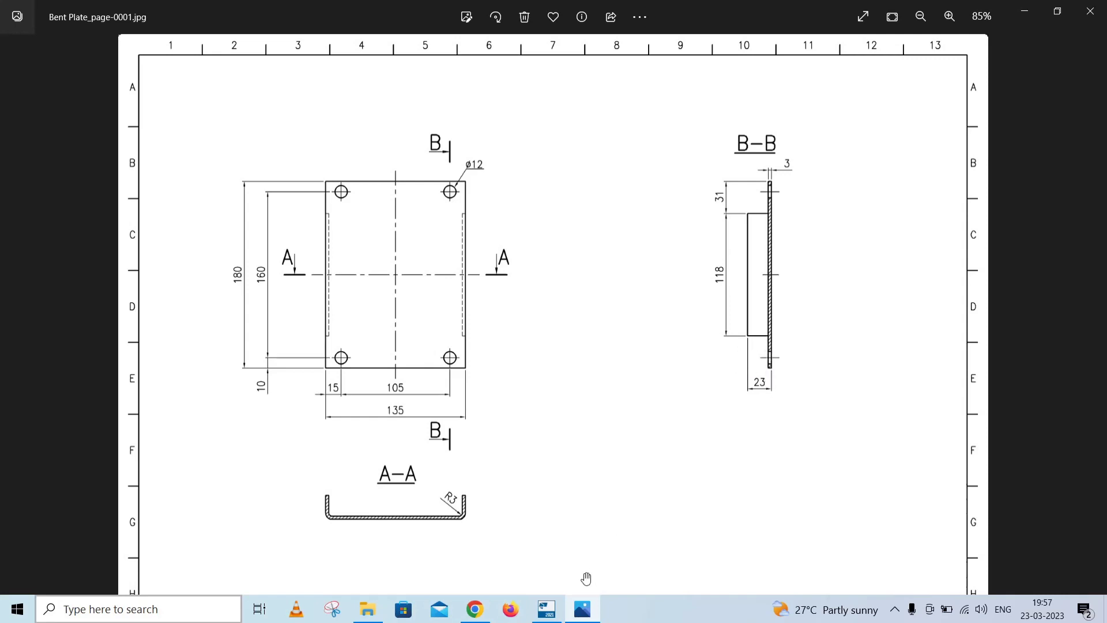
pyautogui.click(536, 616)
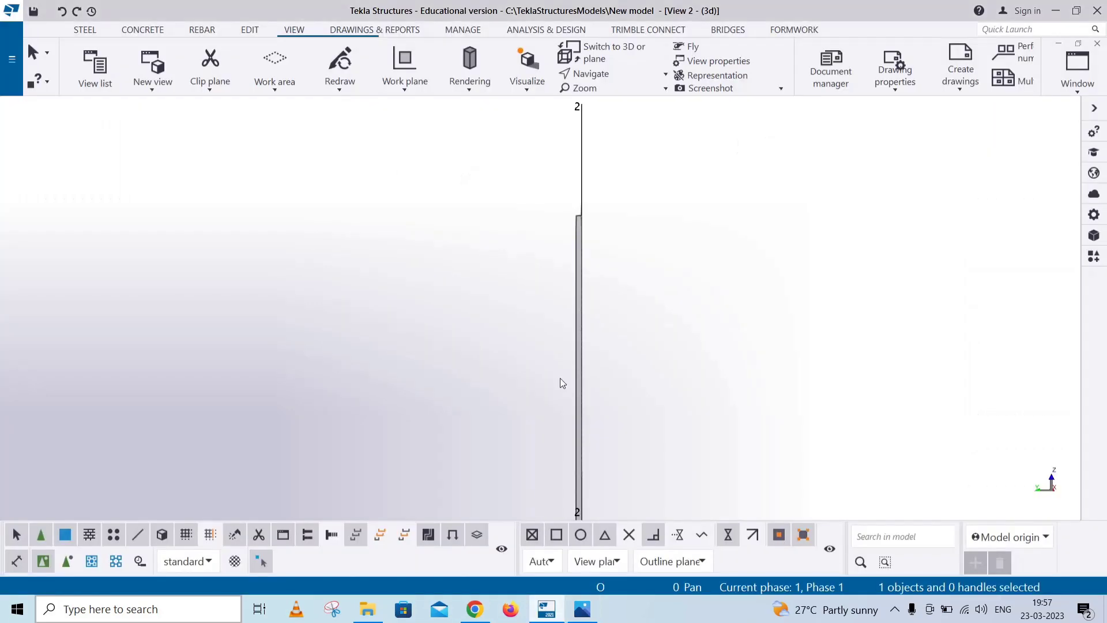
pyautogui.click(80, 30)
pyautogui.click(176, 91)
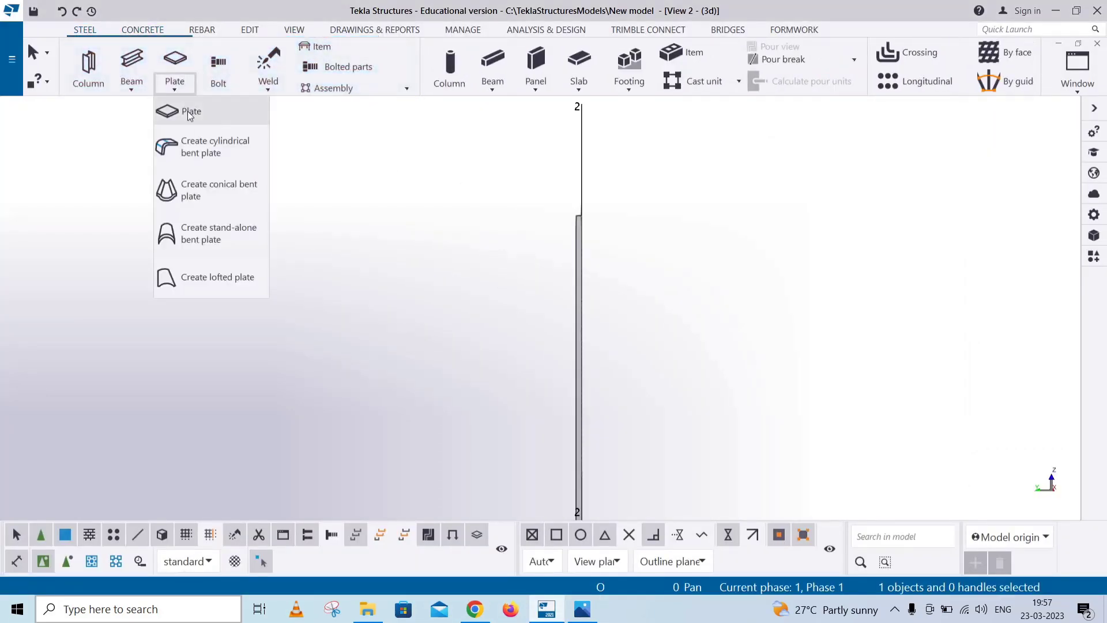
pyautogui.click(186, 110)
pyautogui.scroll(2, 597, 202)
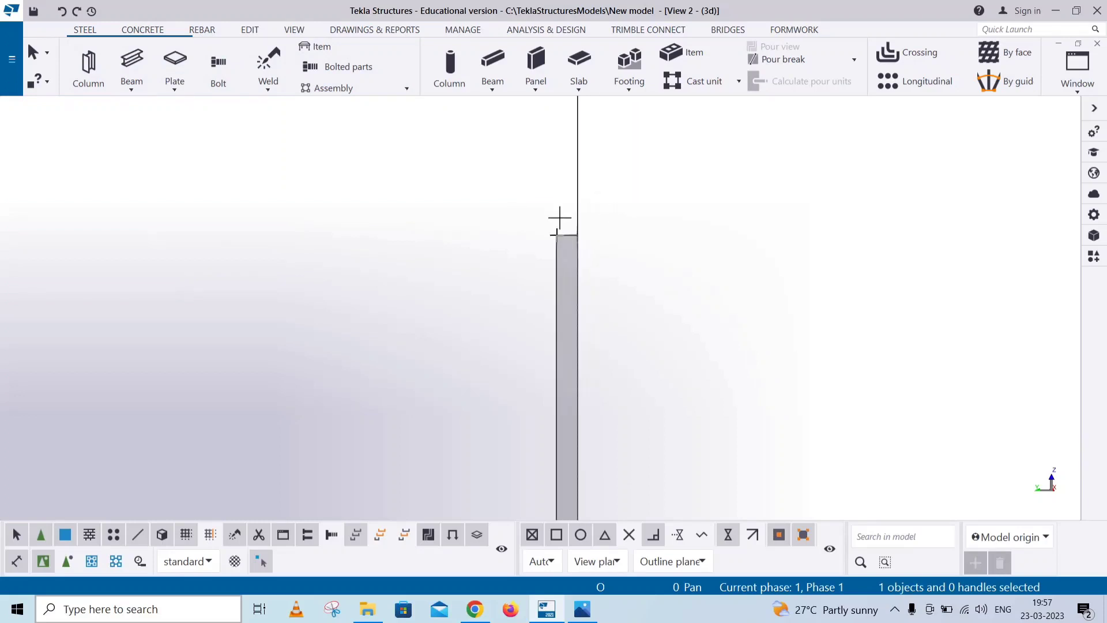
pyautogui.click(445, 225)
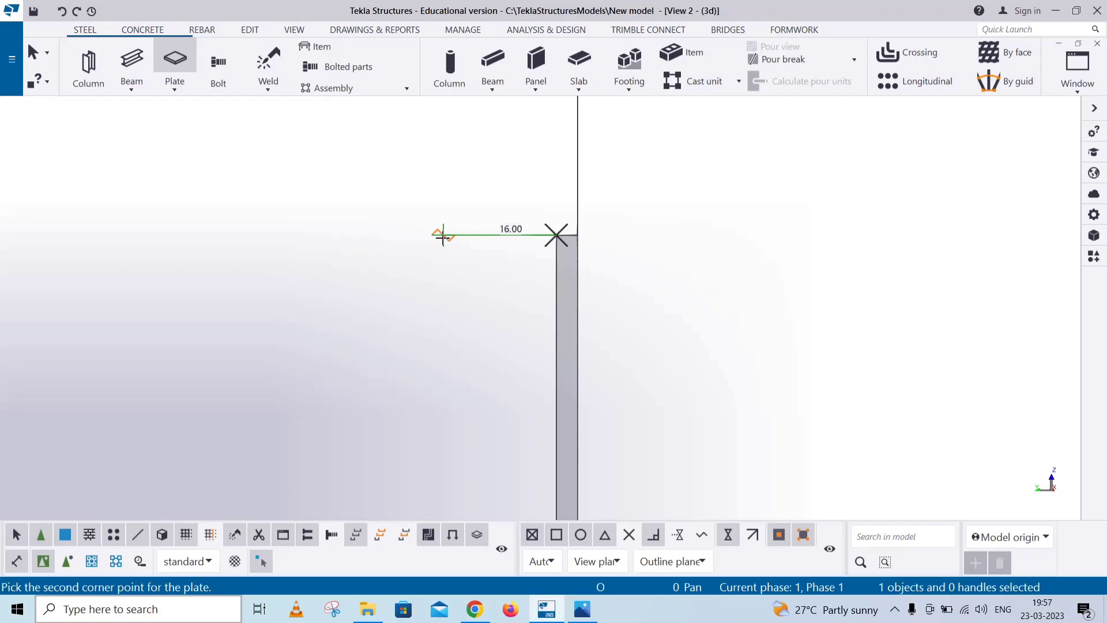
pyautogui.write('20')
pyautogui.press('Return')
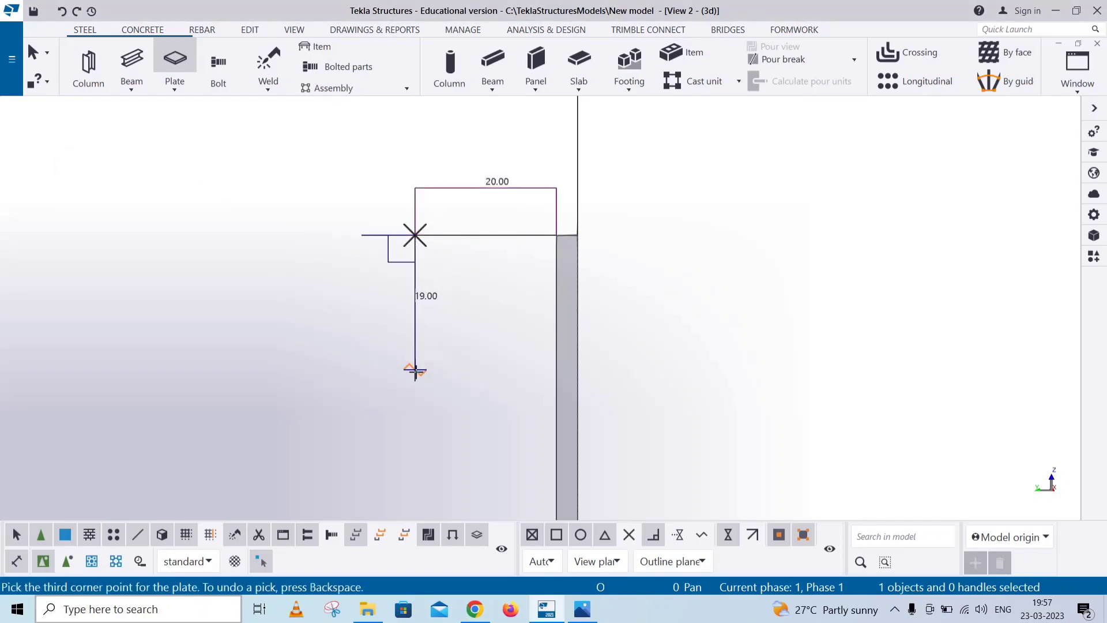
pyautogui.write('11')
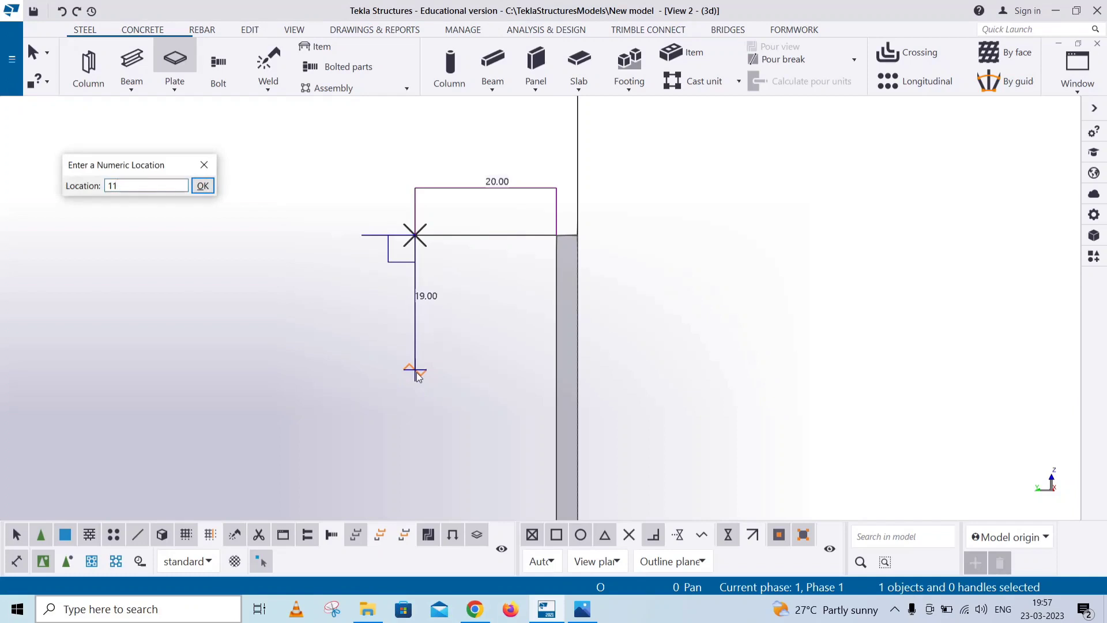
pyautogui.write('0')
pyautogui.press('Return')
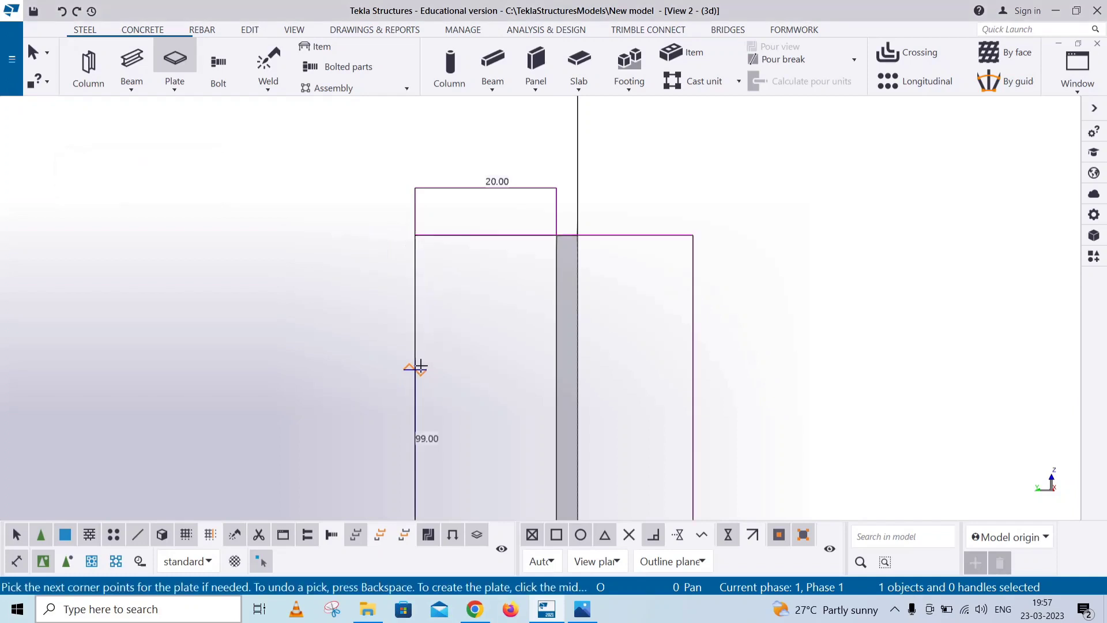
# Add the flange's last corner 20 mm back on the base plate's face, create the plate and end the command.
pyautogui.scroll(-4, 420, 367)
pyautogui.scroll(2, 438, 404)
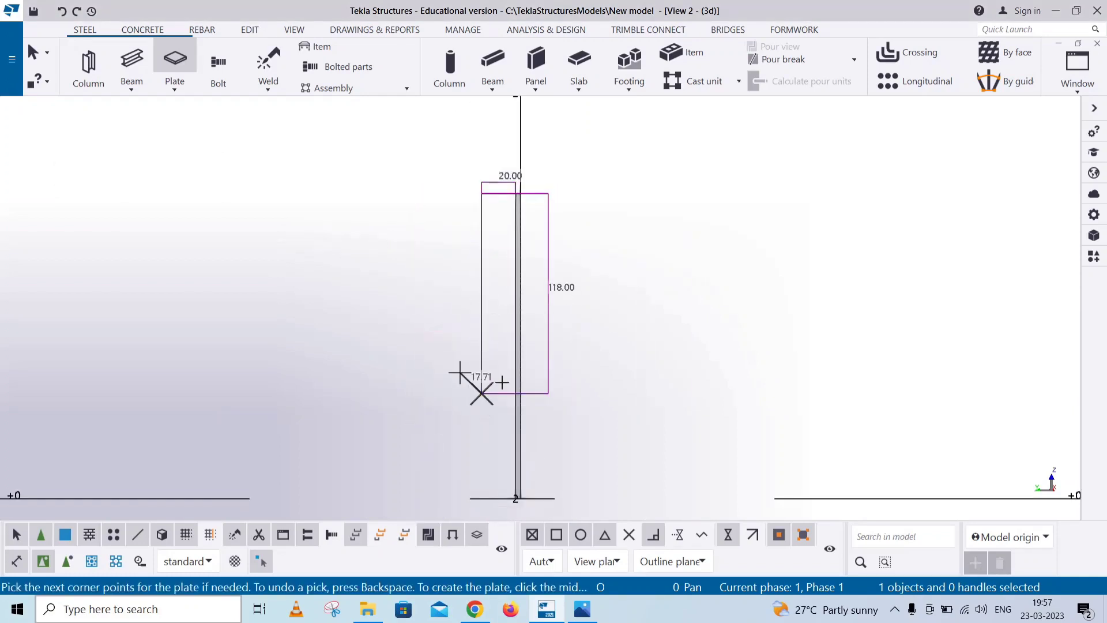
pyautogui.scroll(5, 502, 383)
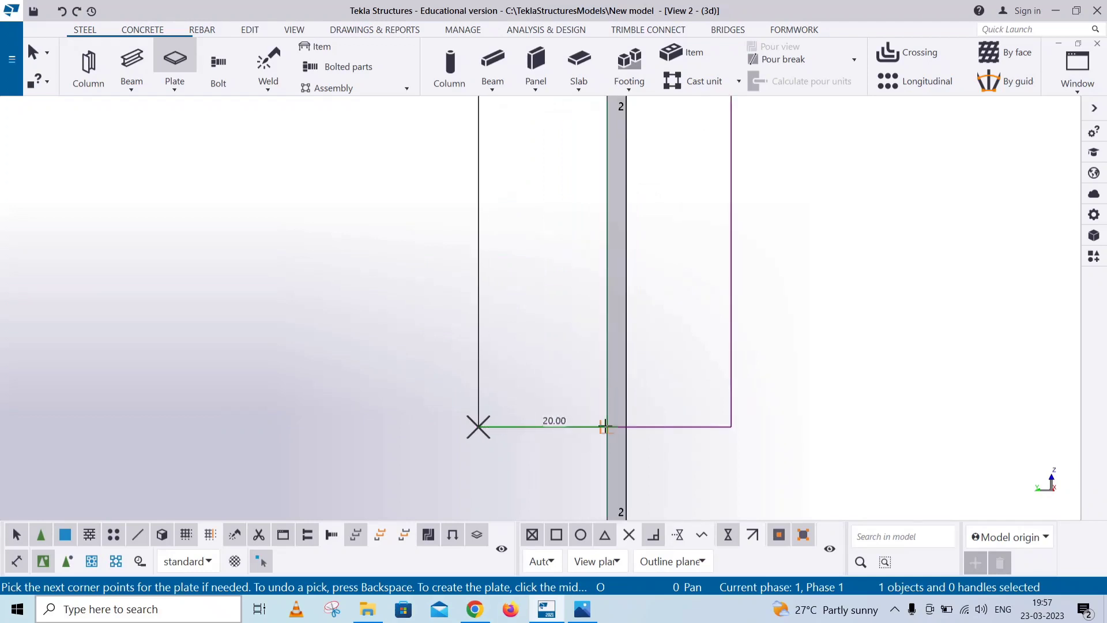
pyautogui.click(605, 426)
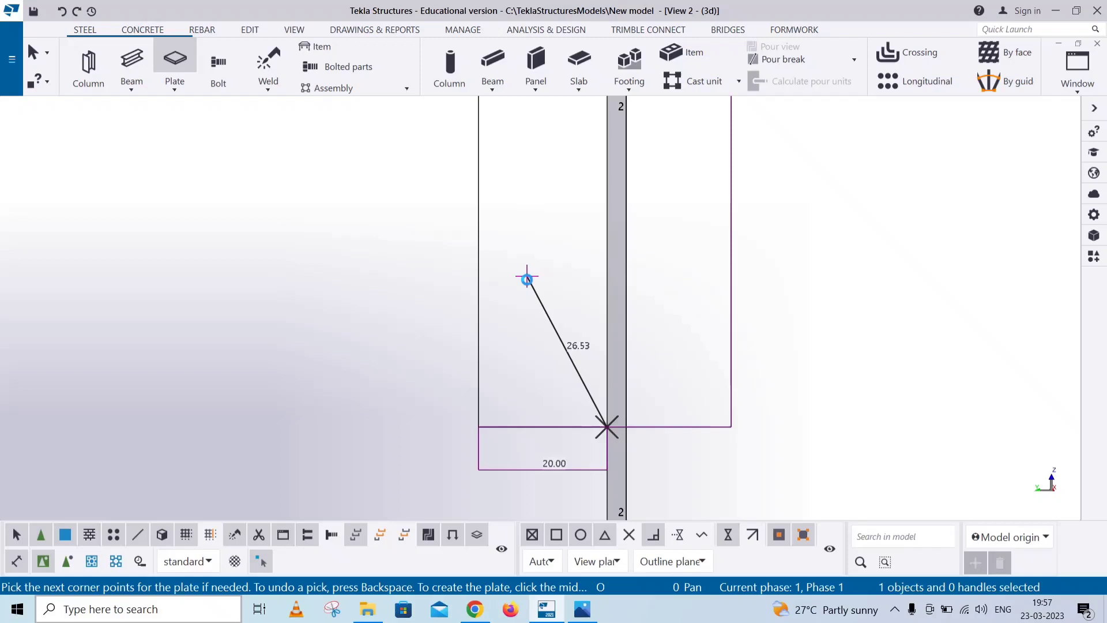
pyautogui.middleClick(388, 302)
pyautogui.scroll(-3, 375, 300)
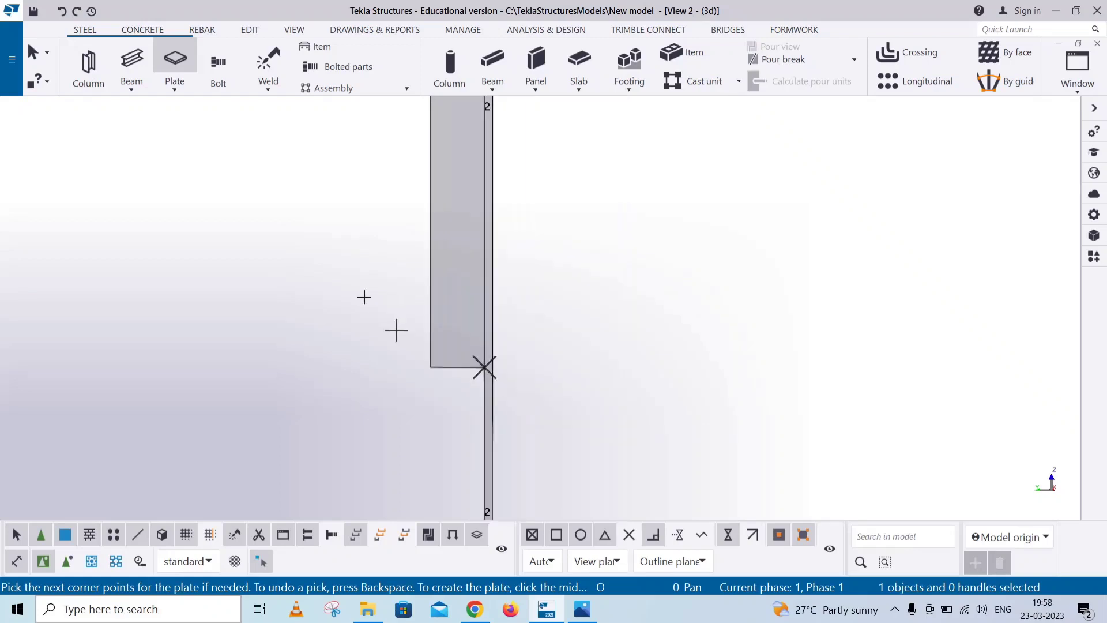
pyautogui.rightClick(316, 225)
pyautogui.click(349, 233)
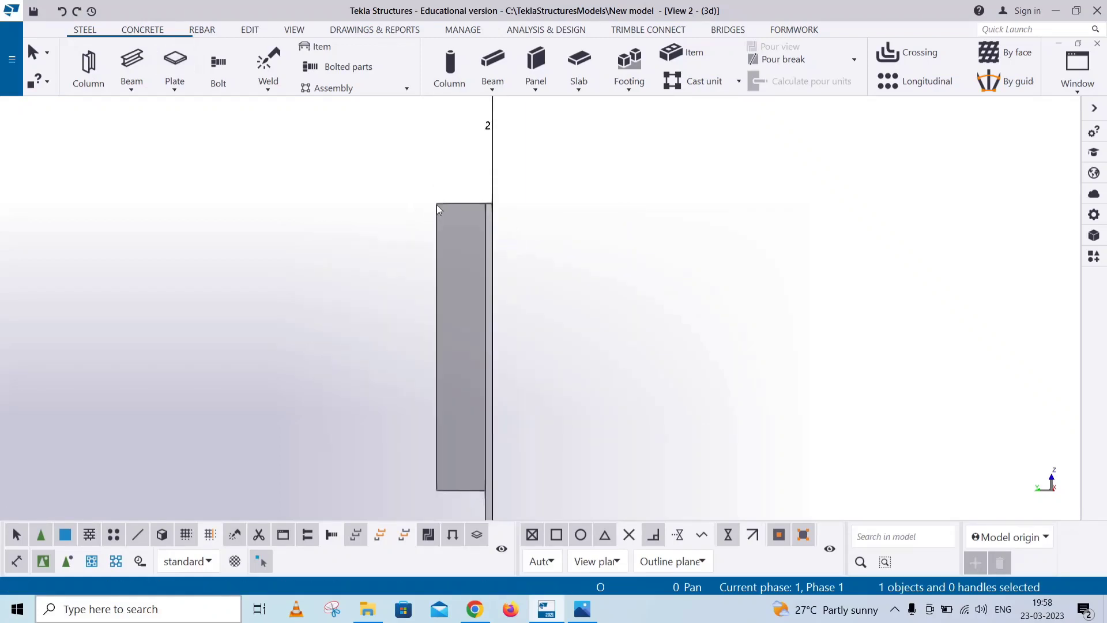
# Move the flange plate 31 mm down along the base plate's face.
pyautogui.click(438, 206)
pyautogui.rightClick(621, 163)
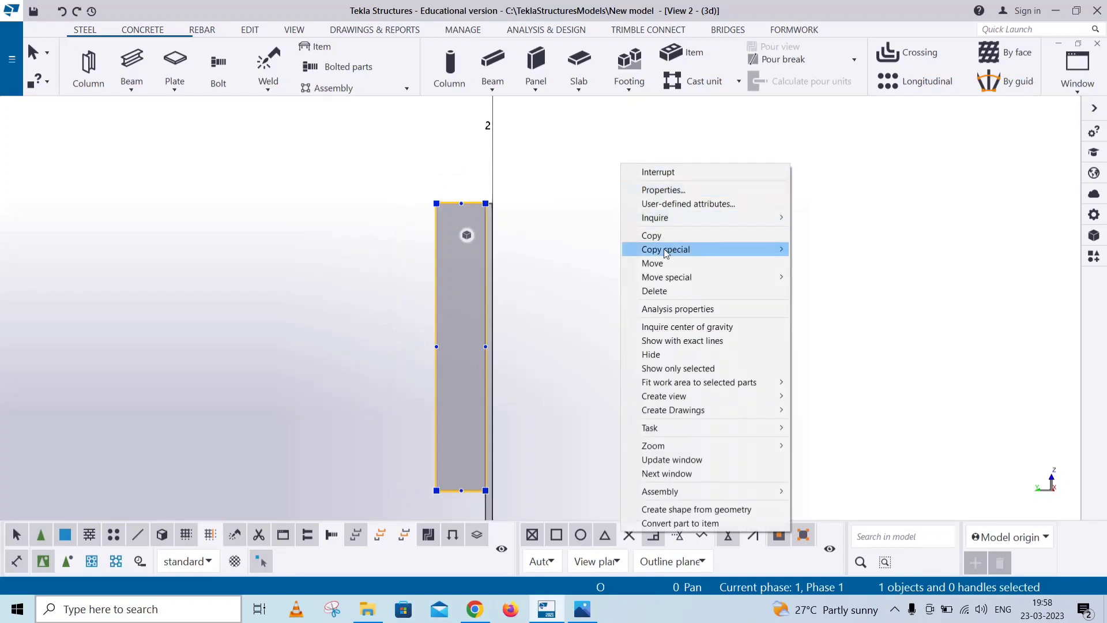
pyautogui.click(653, 263)
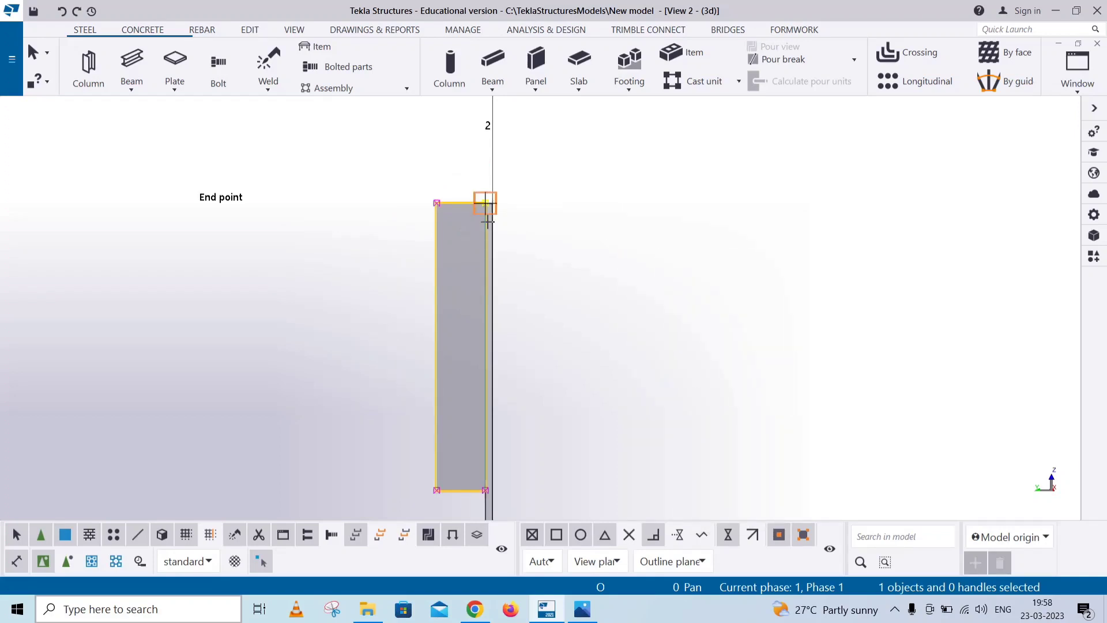
pyautogui.click(484, 231)
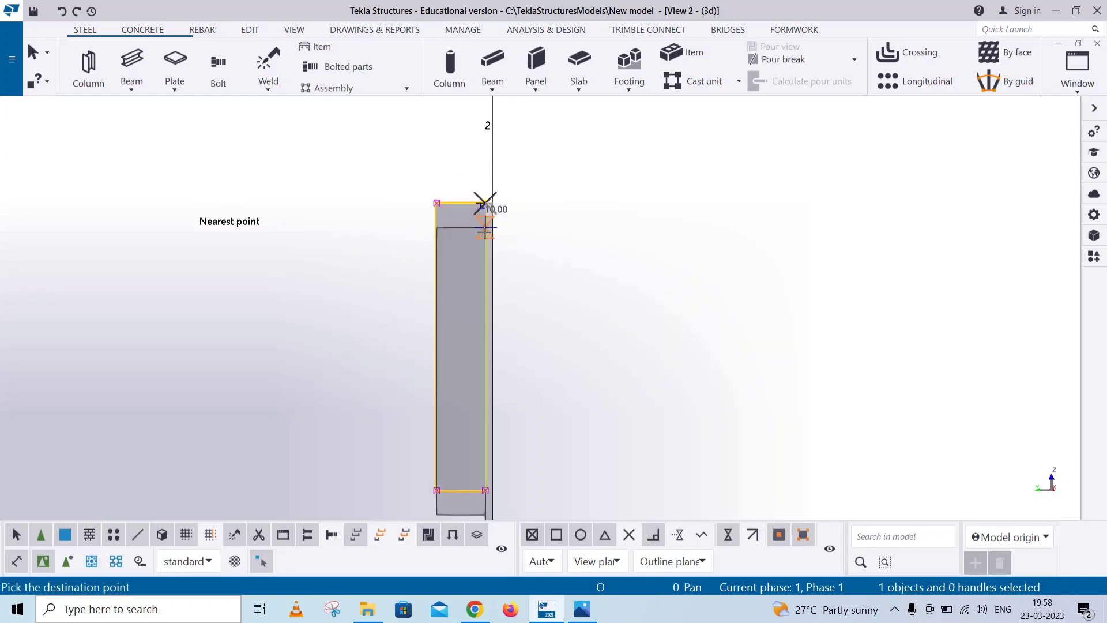
pyautogui.write('100')
pyautogui.press('Return')
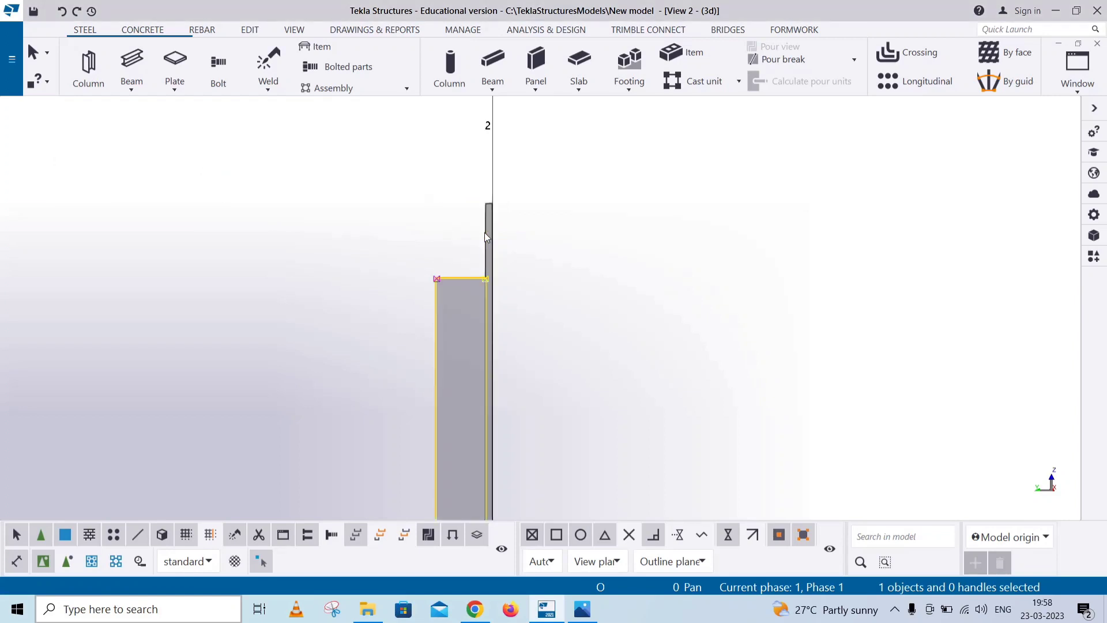
# Measure the vertical distance from the base plate's top edge to the flange's top edge.
pyautogui.click(656, 281)
pyautogui.press('f')
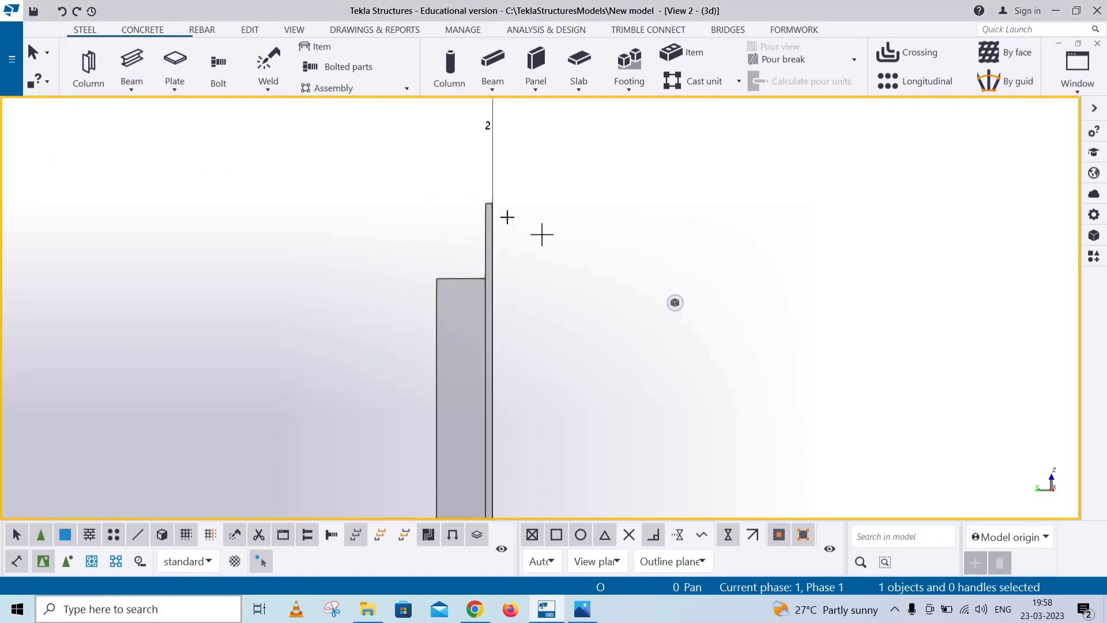
pyautogui.scroll(3, 507, 218)
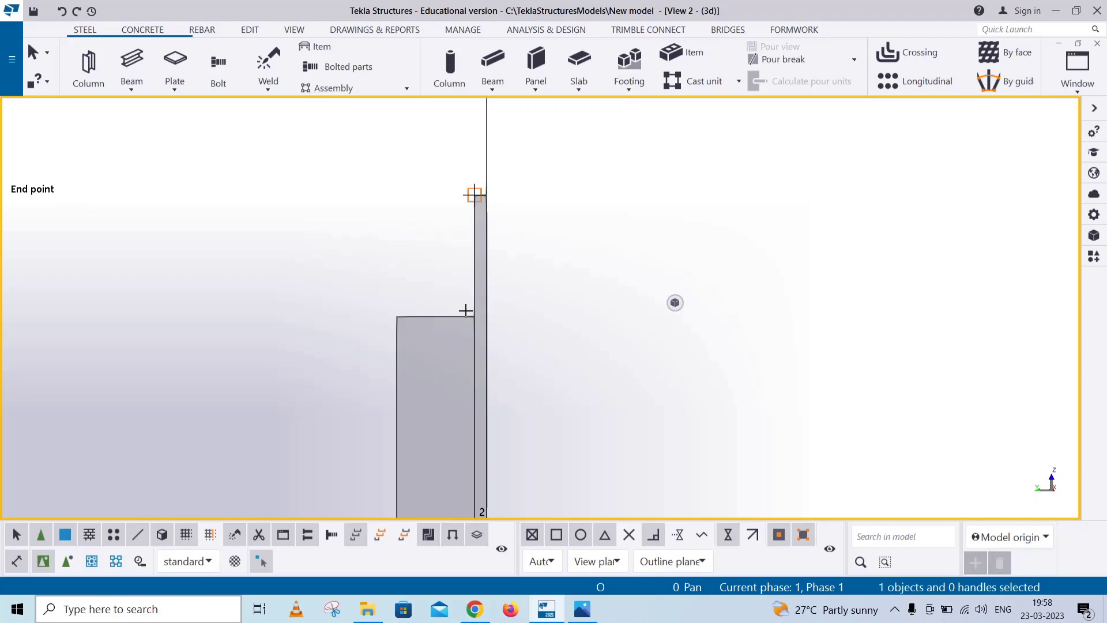
pyautogui.click(474, 195)
pyautogui.click(474, 317)
pyautogui.click(332, 307)
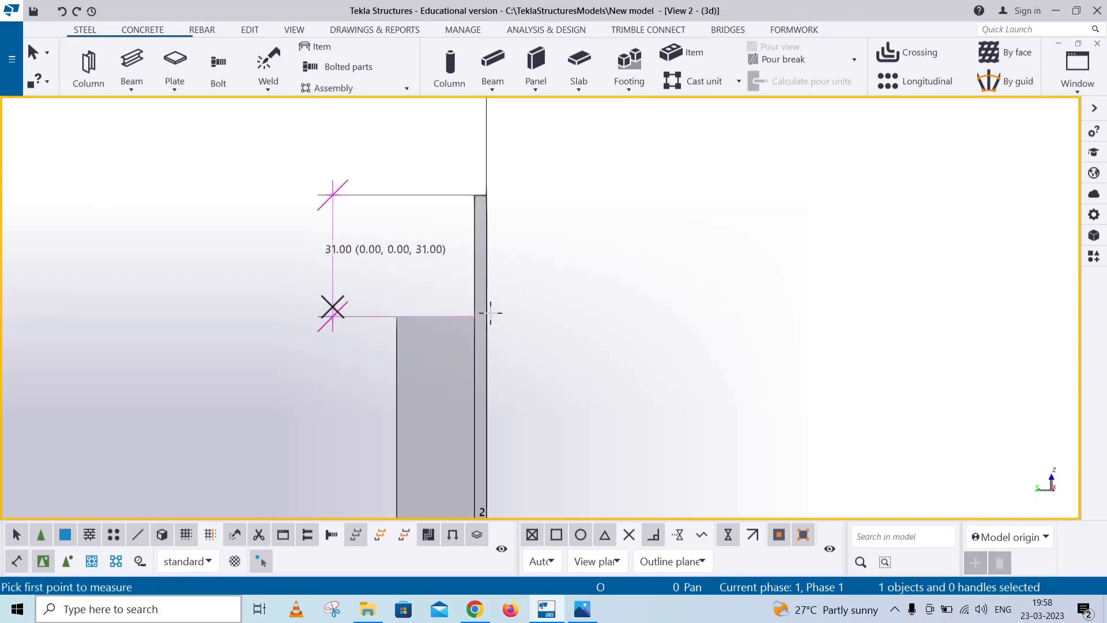
# Measure the vertical distance from the flange's bottom edge to the base plate's bottom edge and redraw the view to clear the measurements.
pyautogui.scroll(-3, 489, 315)
pyautogui.moveTo(524, 439); pyautogui.dragTo(559, 375, button='middle')
pyautogui.scroll(5, 531, 371)
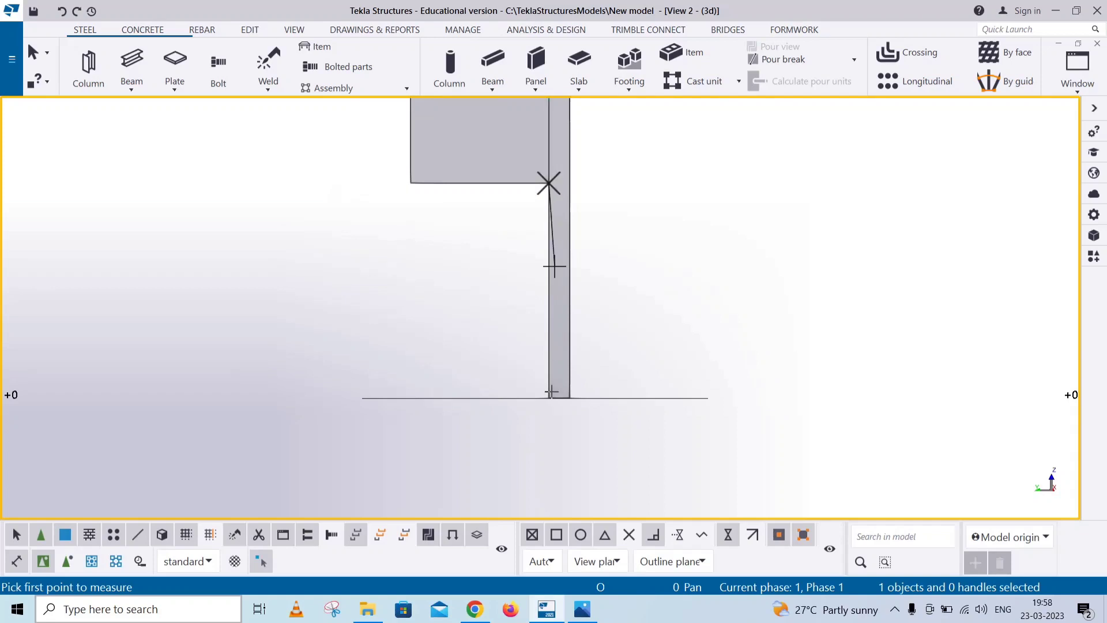
pyautogui.click(548, 397)
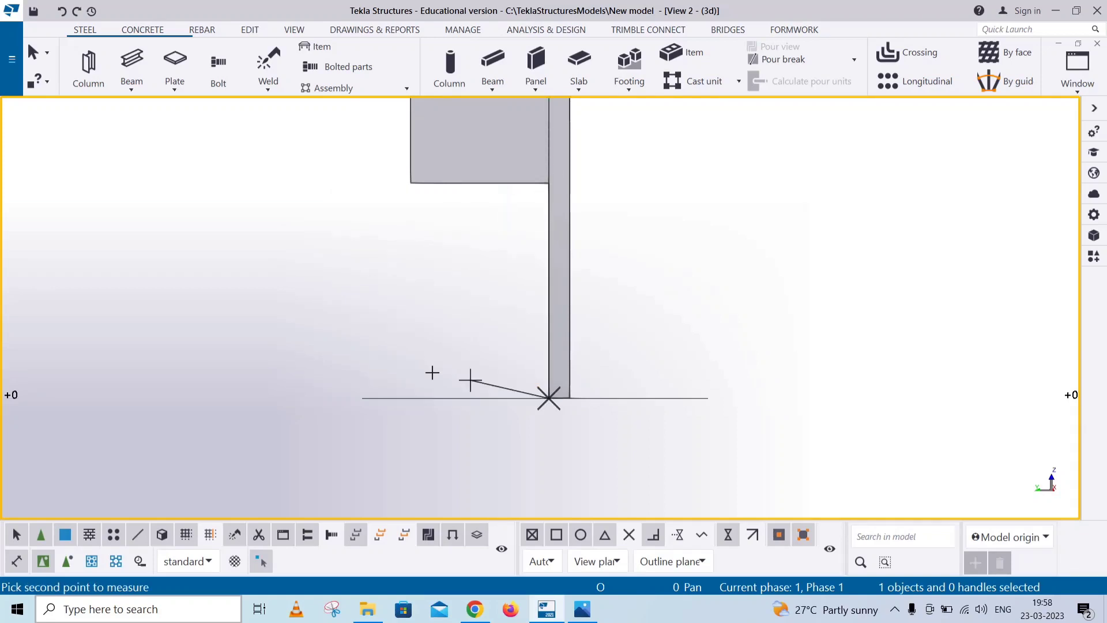
pyautogui.rightClick(700, 231)
pyautogui.click(727, 230)
pyautogui.rightClick(791, 218)
pyautogui.click(836, 288)
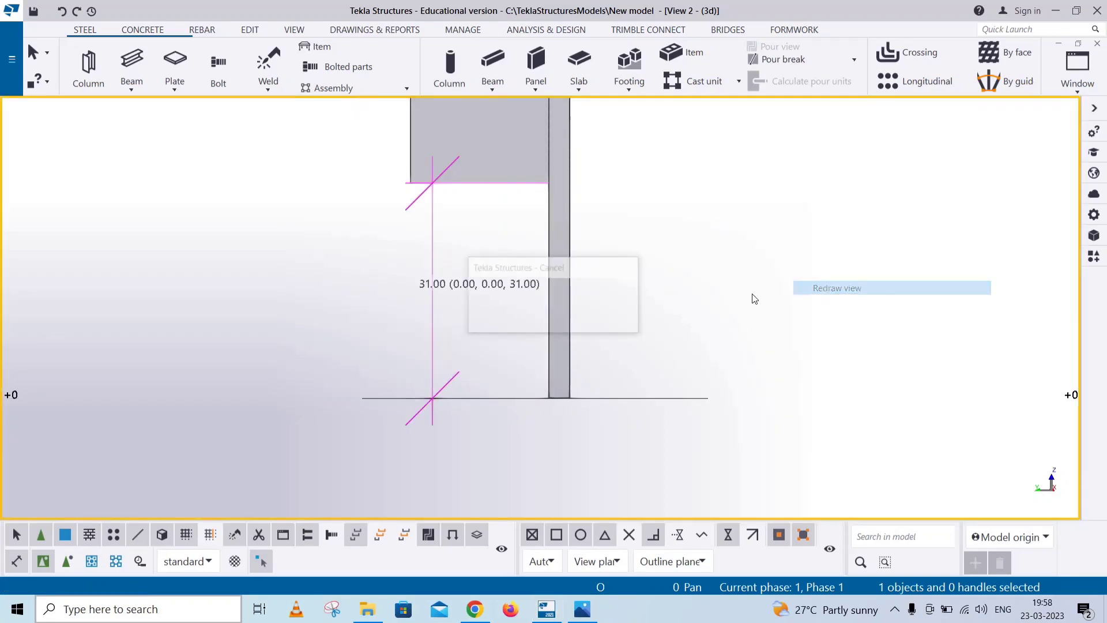
# Switch to the 3d view and orbit it to inspect the flange behind the base plate.
pyautogui.scroll(-7, 692, 314)
pyautogui.moveTo(736, 346); pyautogui.dragTo(686, 415, button='middle')
pyautogui.click(1073, 88)
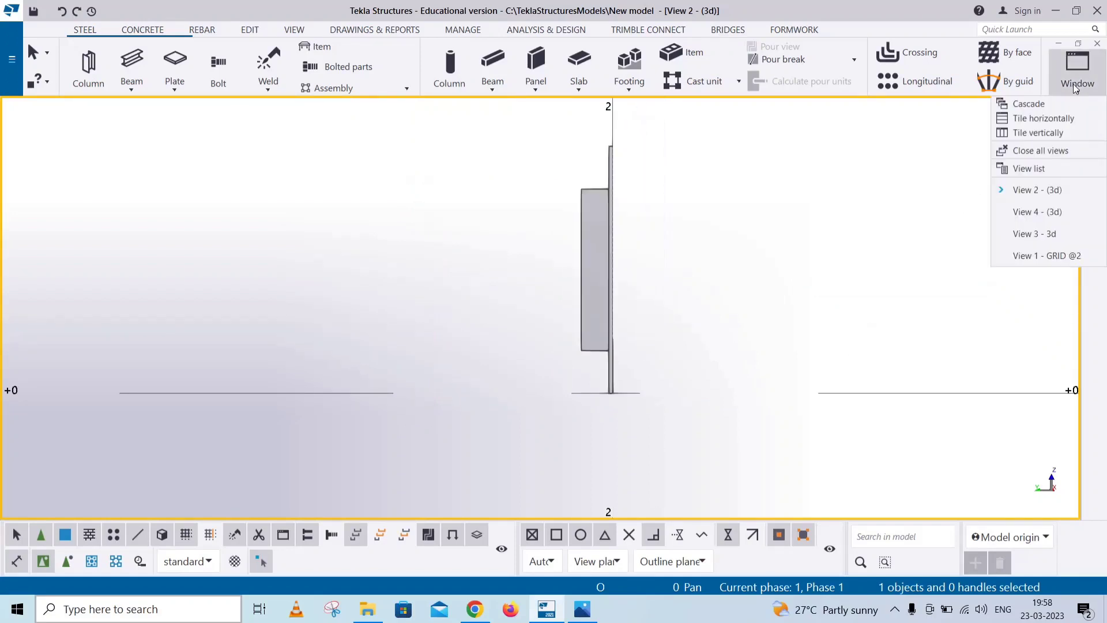
pyautogui.click(1046, 233)
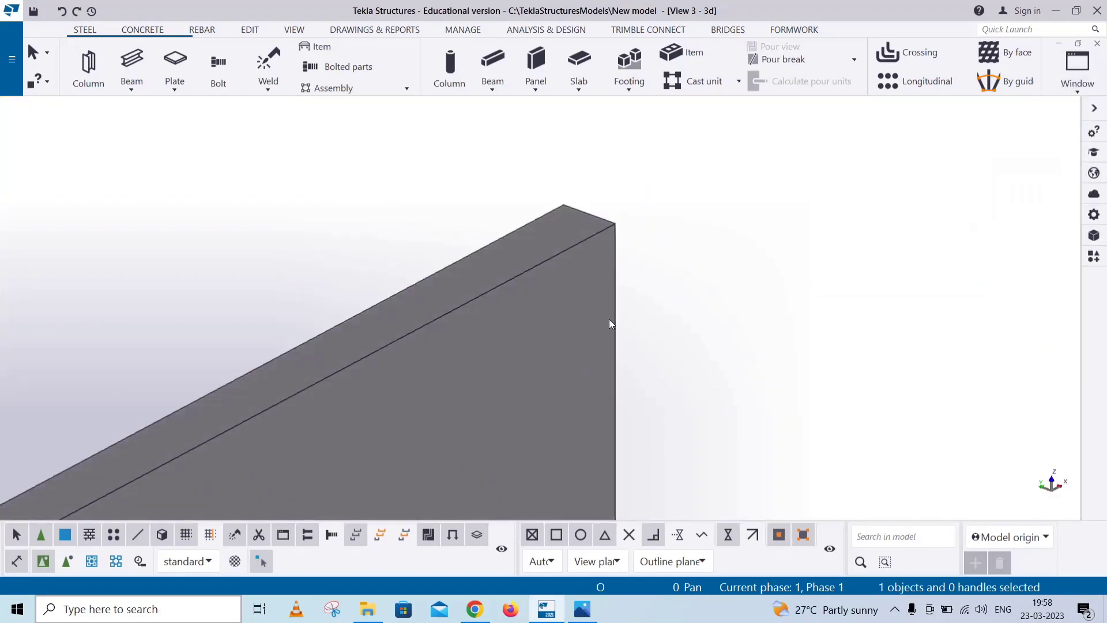
pyautogui.scroll(-10, 611, 324)
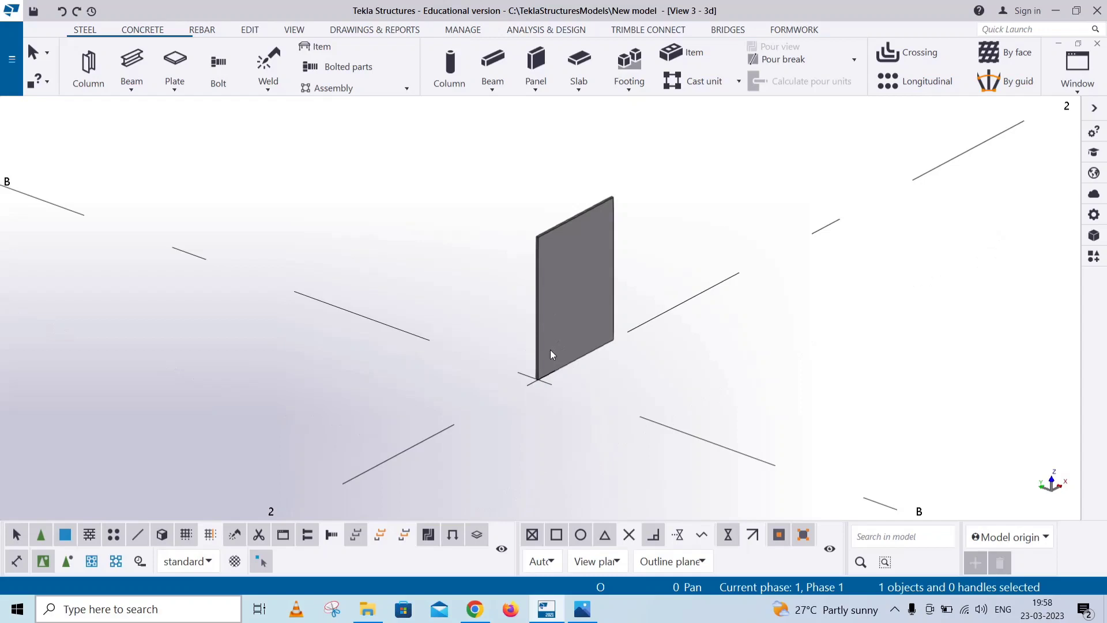
pyautogui.keyDown('ctrl'); pyautogui.moveTo(551, 353); pyautogui.dragTo(557, 391, button='middle'); pyautogui.keyUp('ctrl')
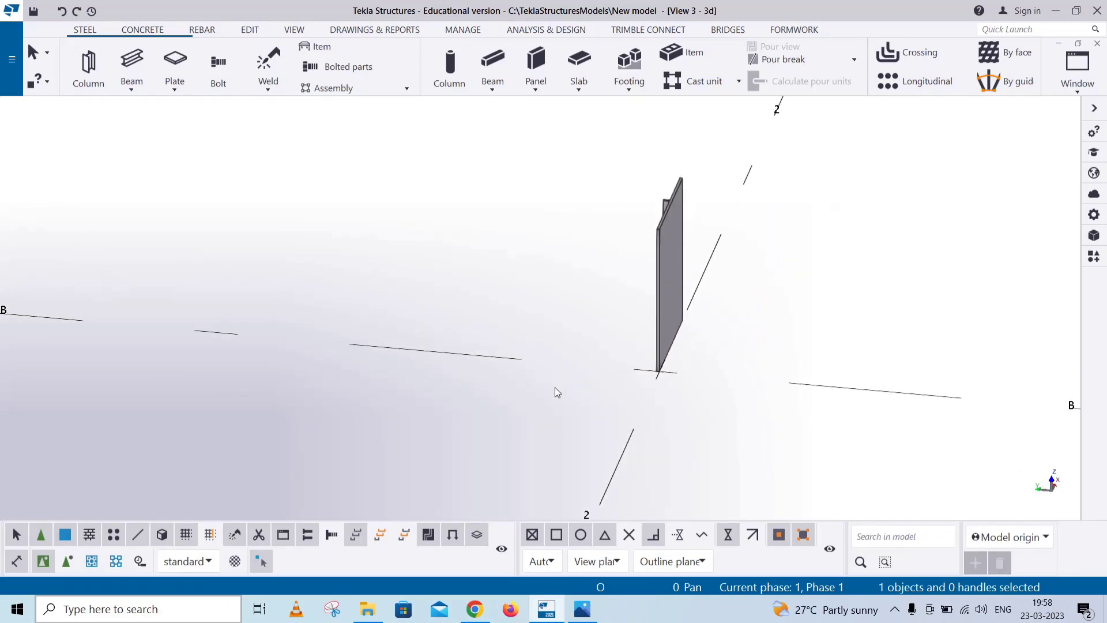
# Switch the 3d view to plan and examine the corner where the flange plate meets the base plate.
pyautogui.press('v')
pyautogui.scroll(2, 638, 352)
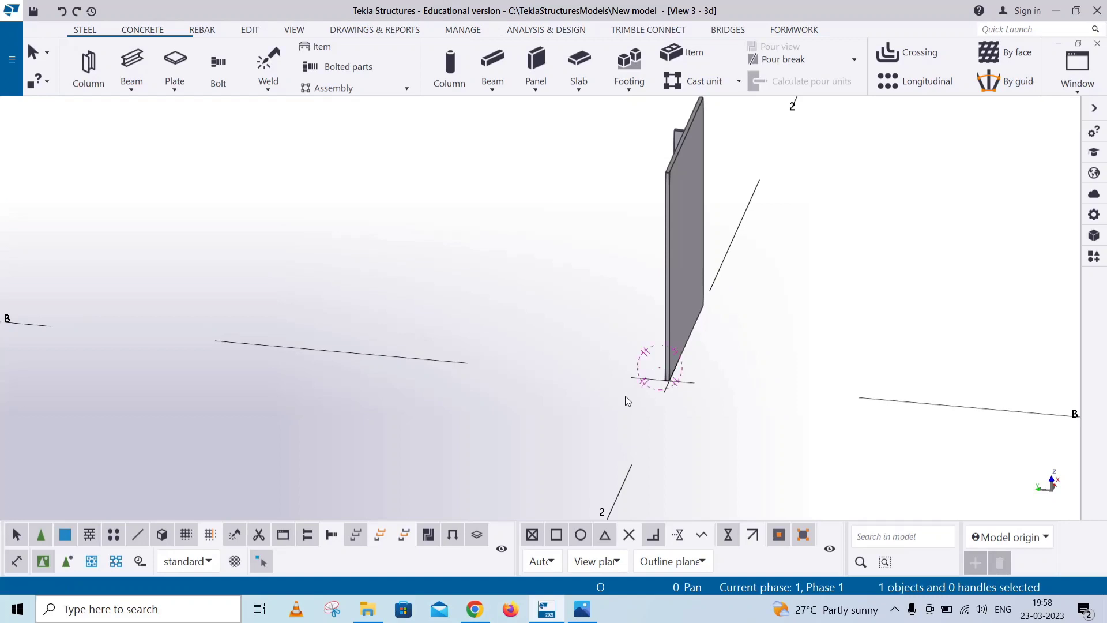
pyautogui.keyDown('ctrl'); pyautogui.moveTo(625, 397); pyautogui.dragTo(567, 395, button='middle'); pyautogui.keyUp('ctrl')
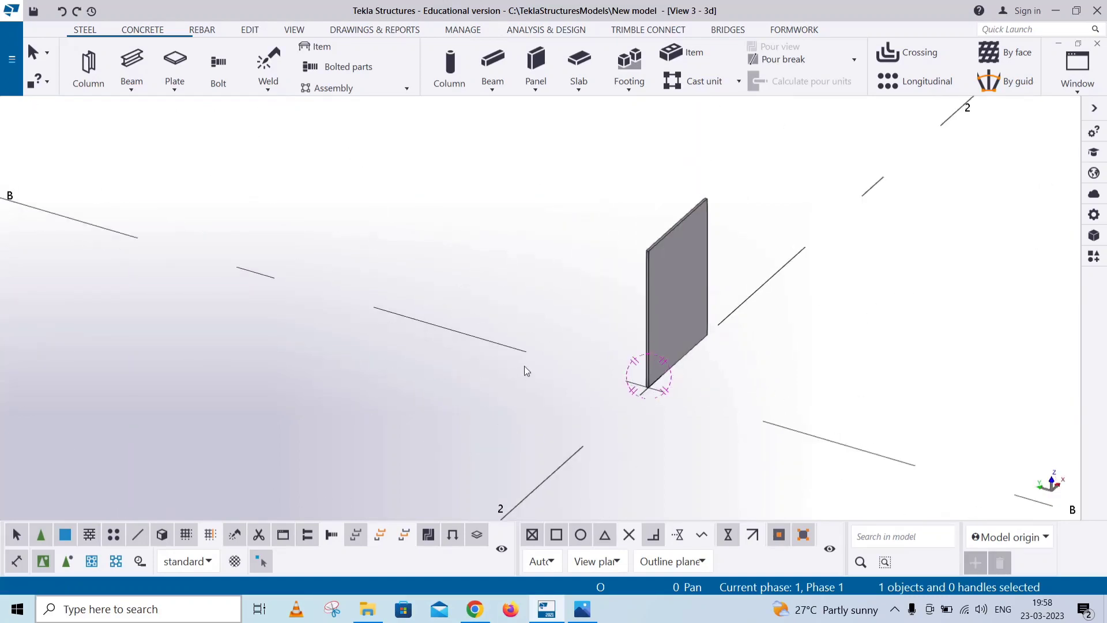
pyautogui.hotkey('ctrl', 'p')
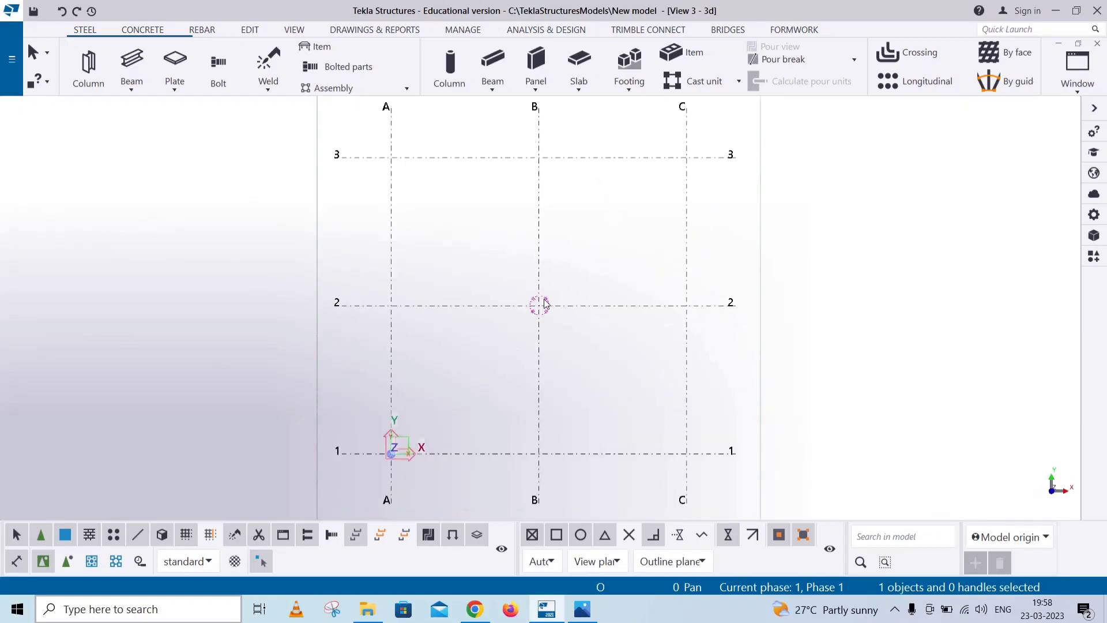
pyautogui.scroll(5, 551, 317)
pyautogui.moveTo(525, 339); pyautogui.dragTo(535, 359, button='middle')
pyautogui.scroll(2, 538, 351)
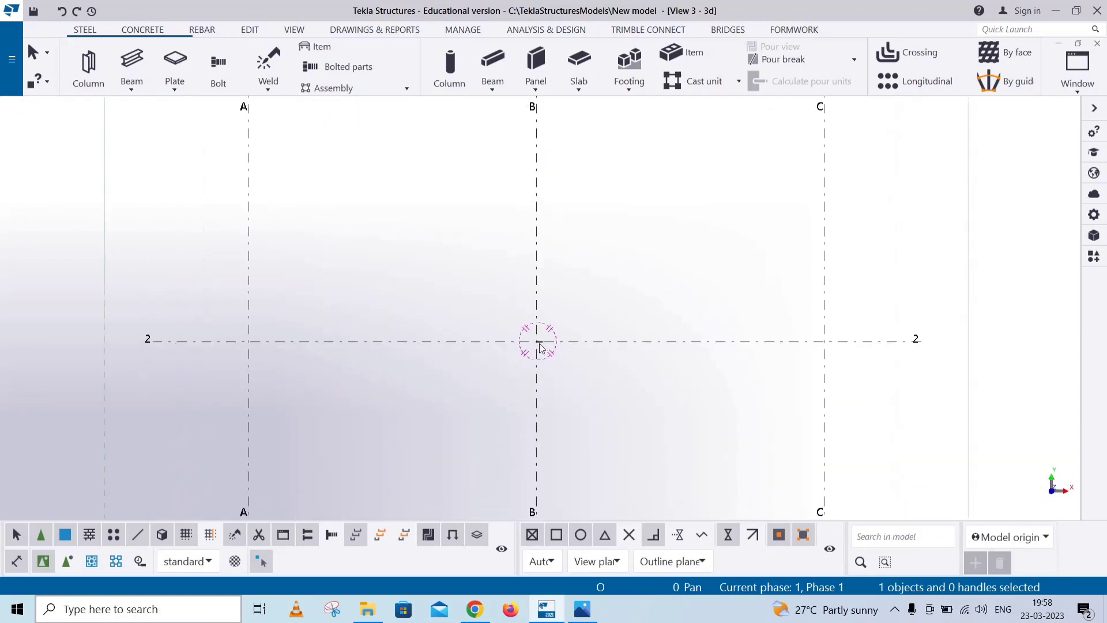
pyautogui.scroll(6, 540, 346)
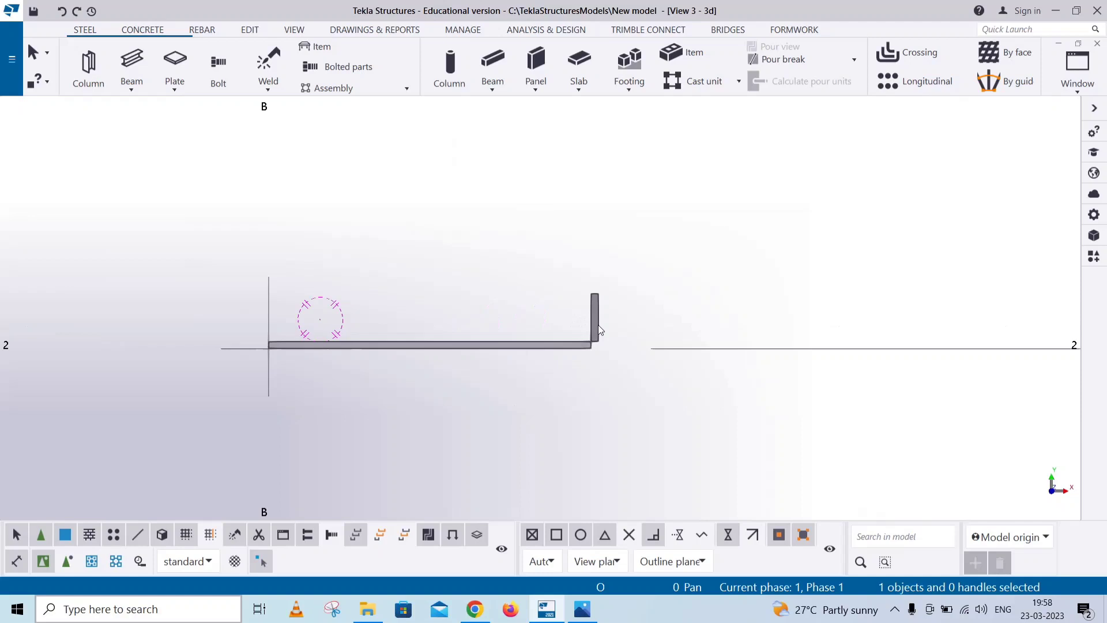
pyautogui.scroll(8, 598, 326)
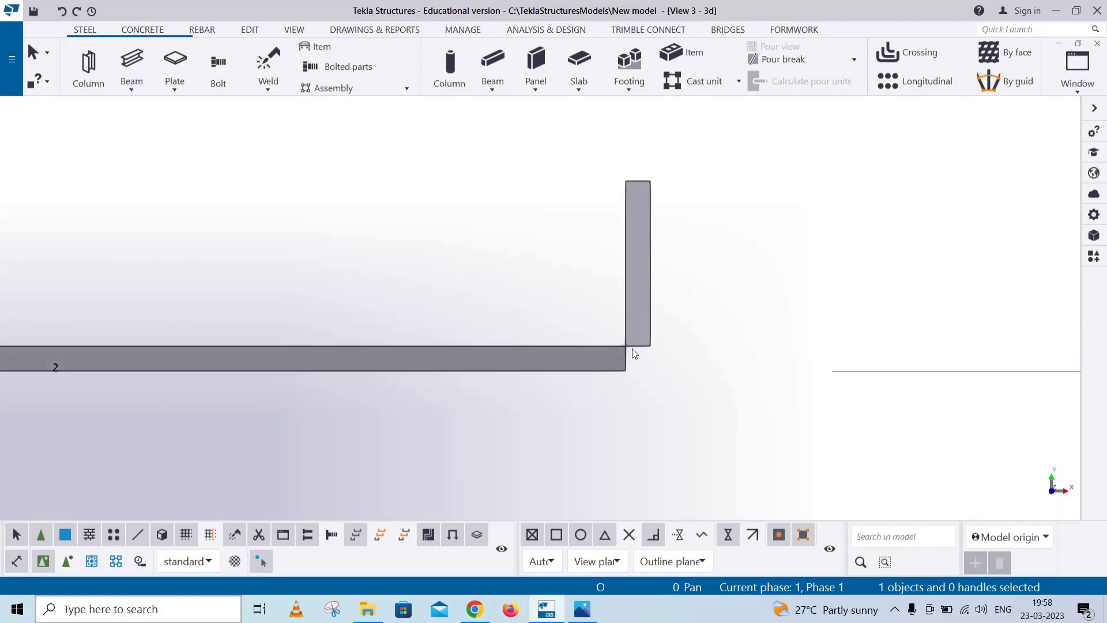
# Check the bend corner in section A-A of the reference drawing and return to the model.
pyautogui.click(632, 348)
pyautogui.click(648, 331)
pyautogui.click(582, 609)
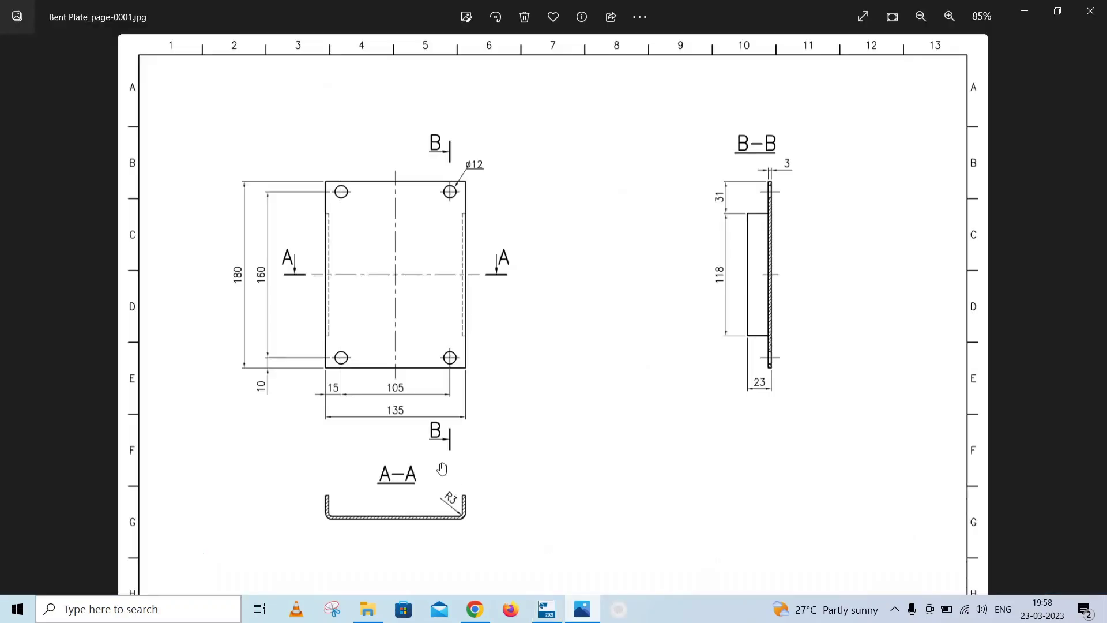
pyautogui.hotkey('alt', 'Tab')
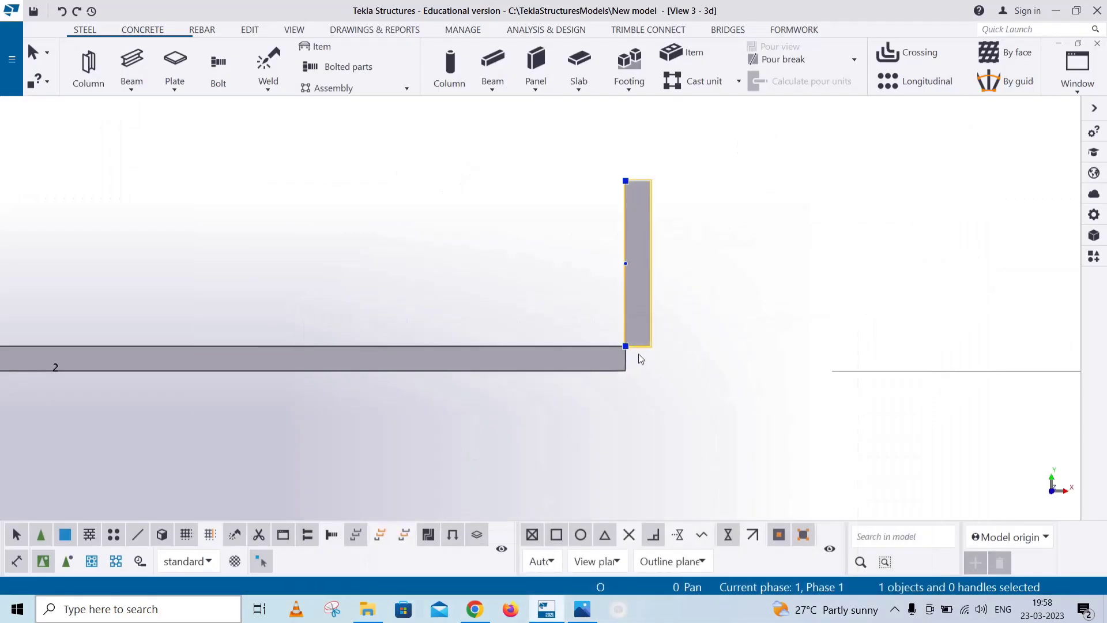
# Set the flange plate's at-depth position to Front, apply the change and close its properties.
pyautogui.doubleClick(652, 285)
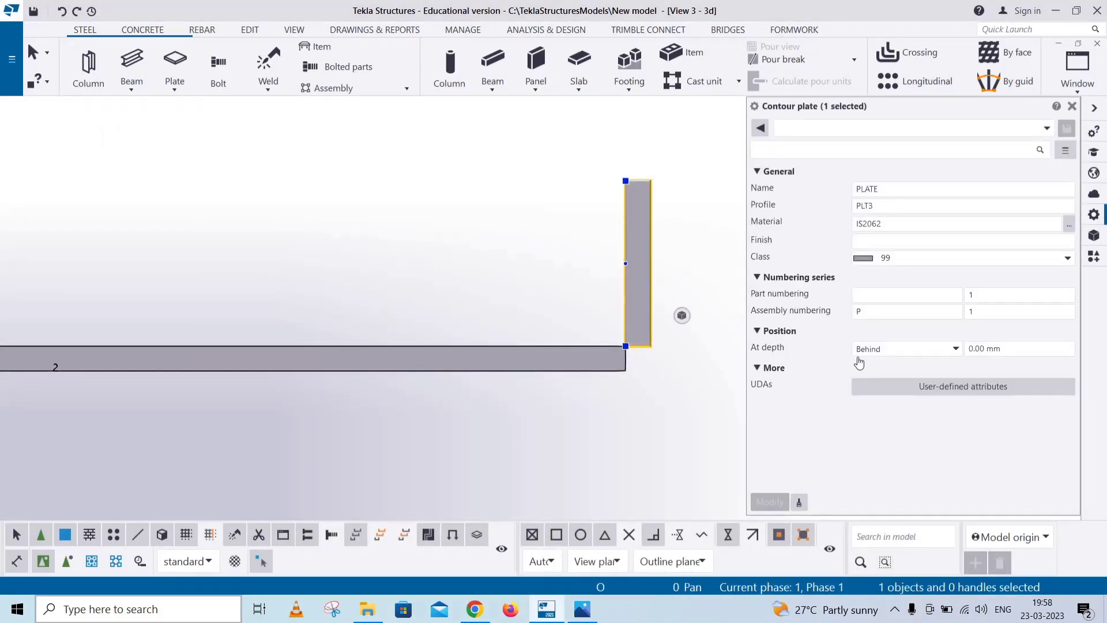
pyautogui.click(865, 349)
pyautogui.click(867, 375)
pyautogui.click(761, 501)
pyautogui.click(586, 370)
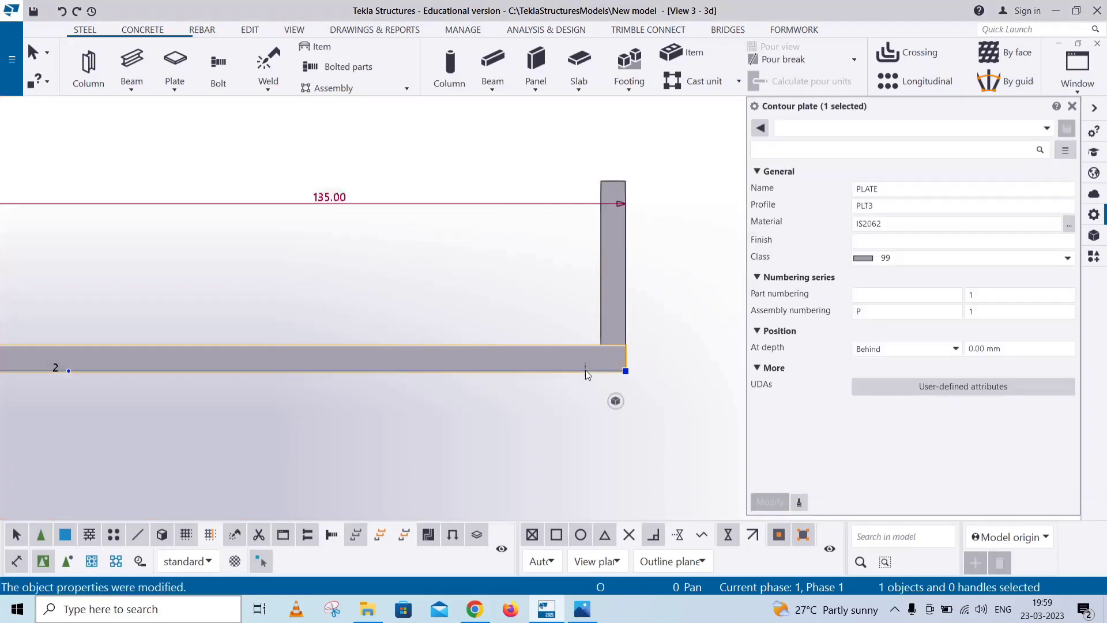
pyautogui.click(603, 313)
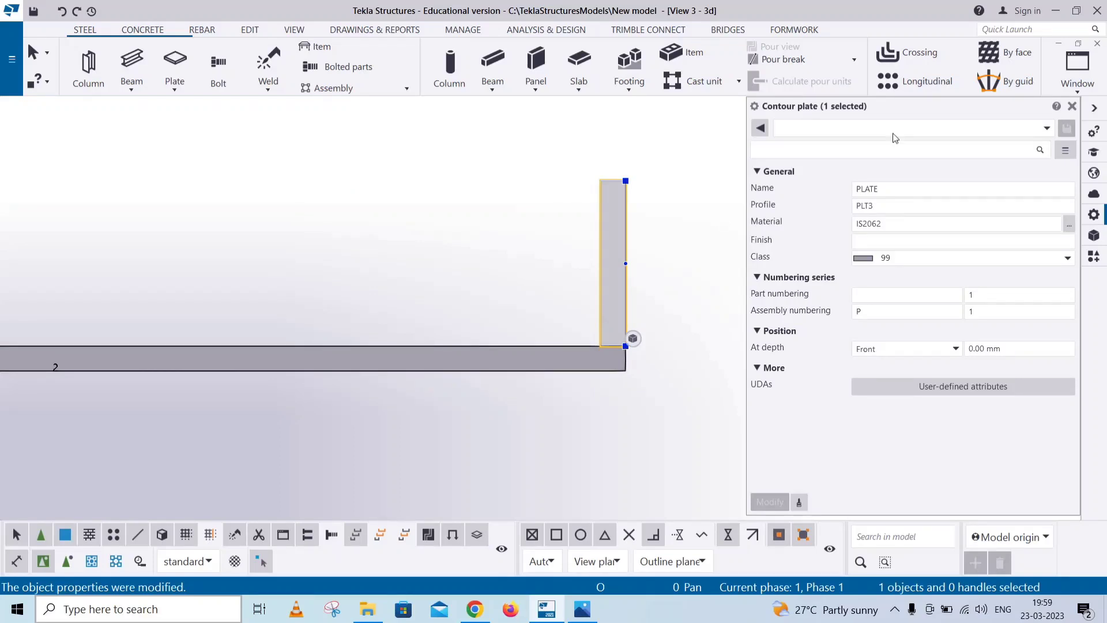
pyautogui.click(1072, 107)
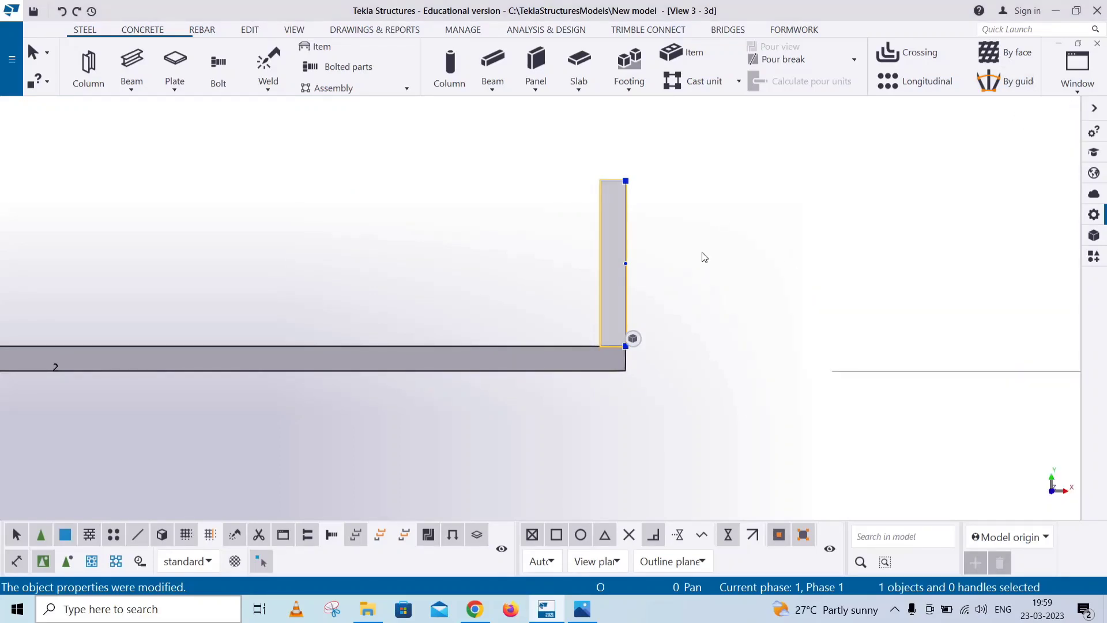
# Shorten the base plate to 129 mm by pulling back its end at the flange.
pyautogui.click(603, 266)
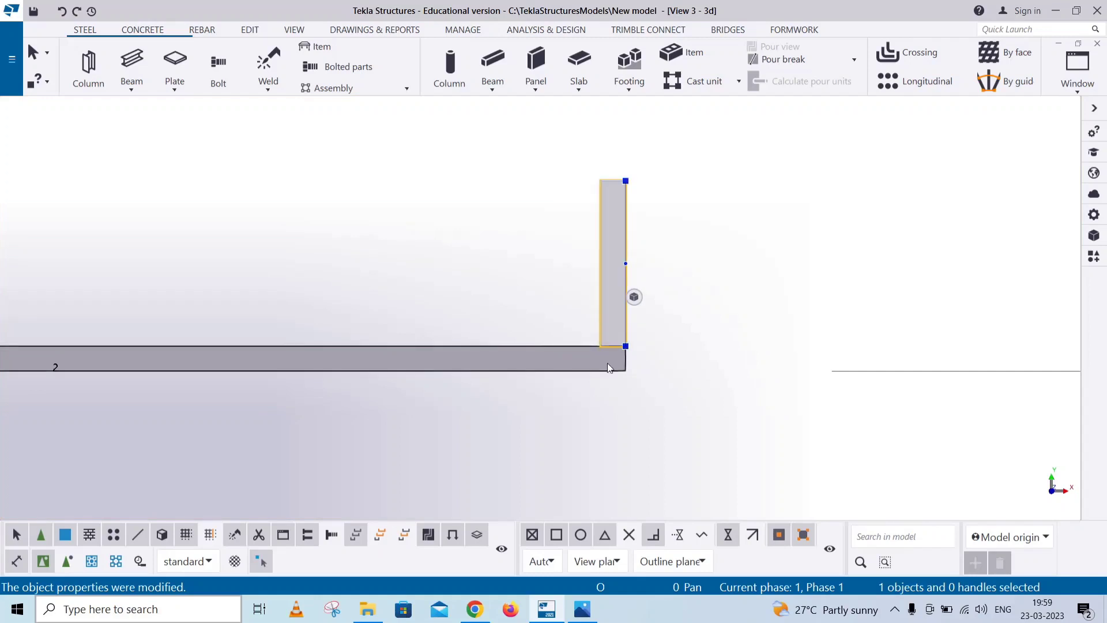
pyautogui.scroll(-1, 607, 362)
pyautogui.moveTo(564, 424); pyautogui.dragTo(734, 432, button='middle')
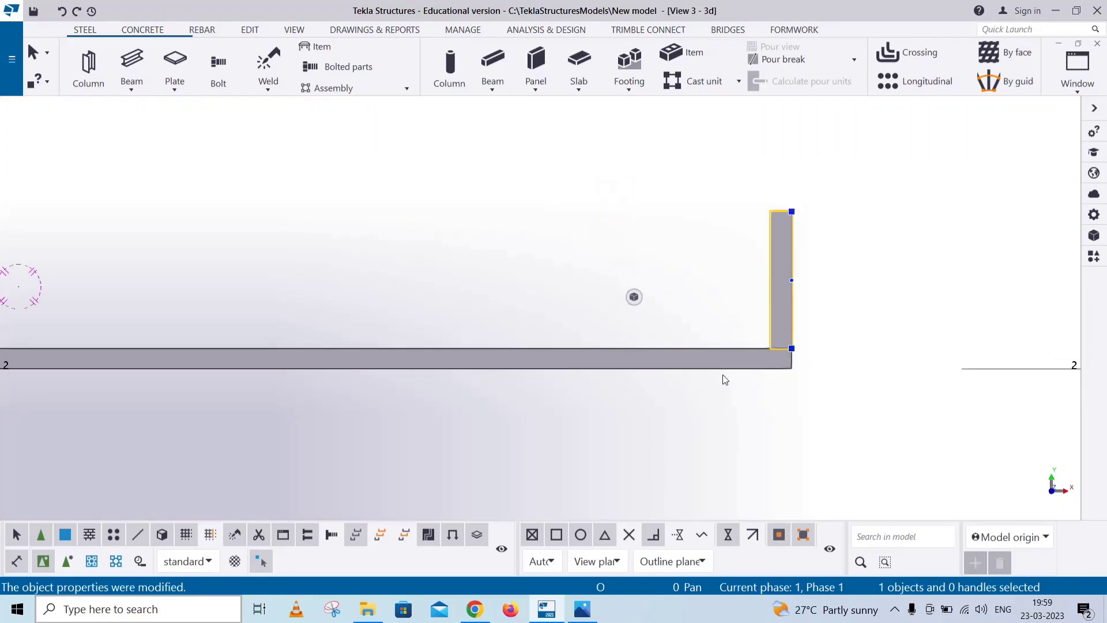
pyautogui.click(756, 365)
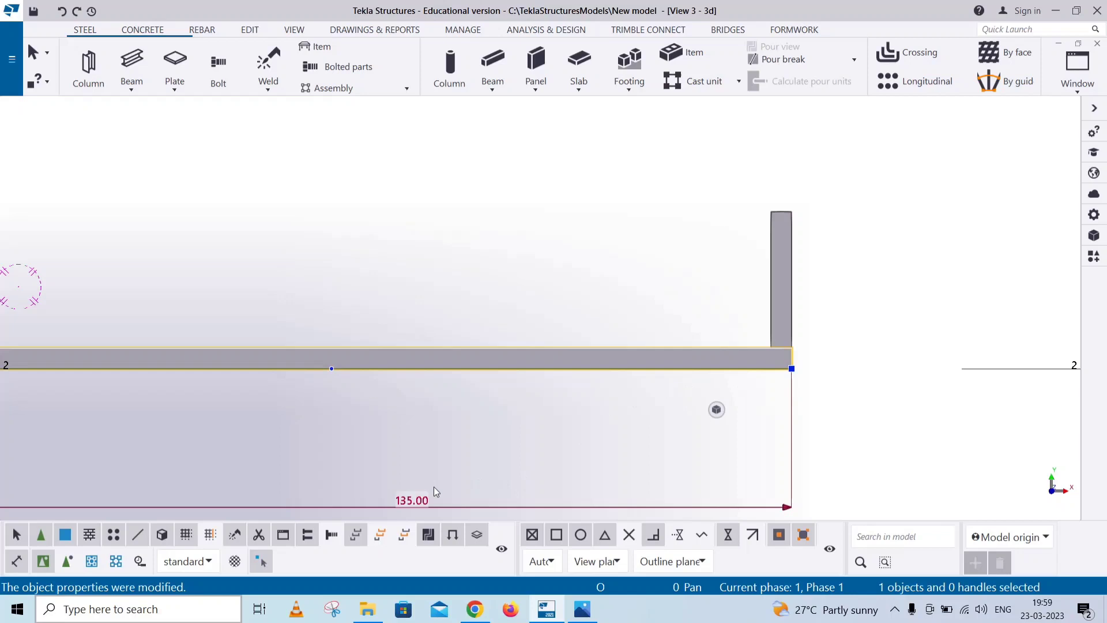
pyautogui.click(416, 500)
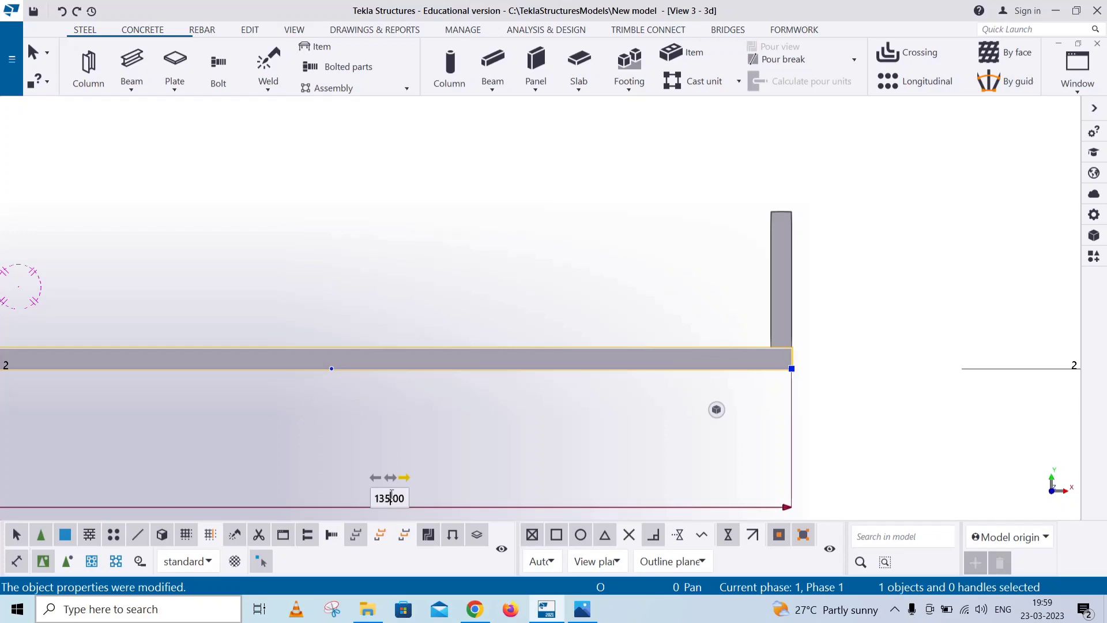
pyautogui.press('BackSpace')
pyautogui.press('BackSpace')
pyautogui.write('29')
pyautogui.press('Return')
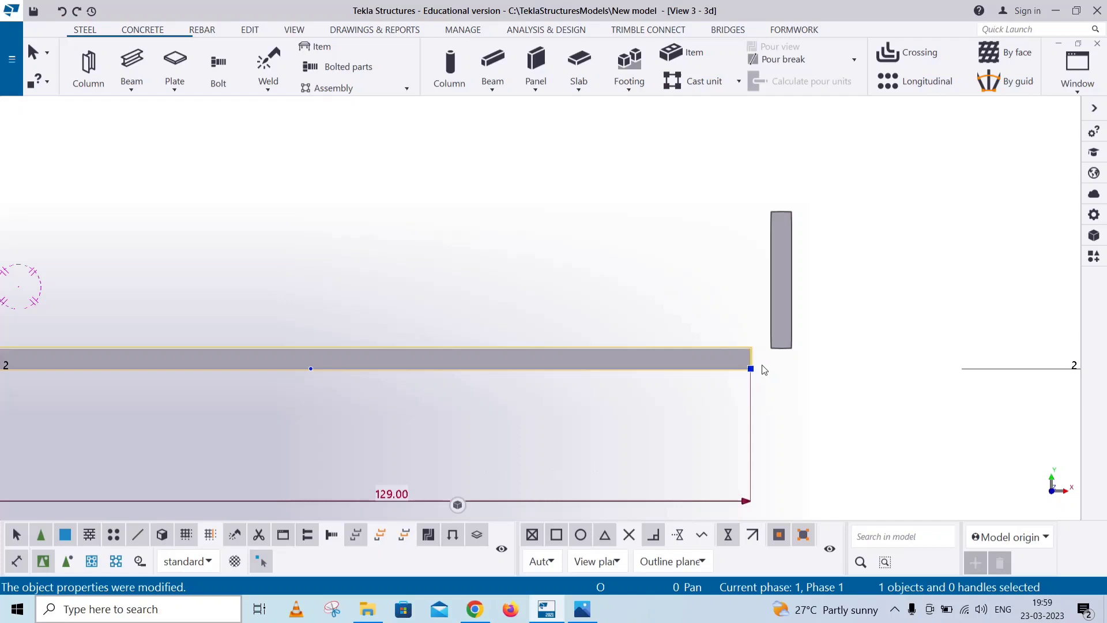
# Shorten the flange plate to 17 mm by moving its end nearest the base plate.
pyautogui.keyDown('ctrl'); pyautogui.moveTo(763, 369); pyautogui.dragTo(816, 342, button='middle'); pyautogui.keyUp('ctrl')
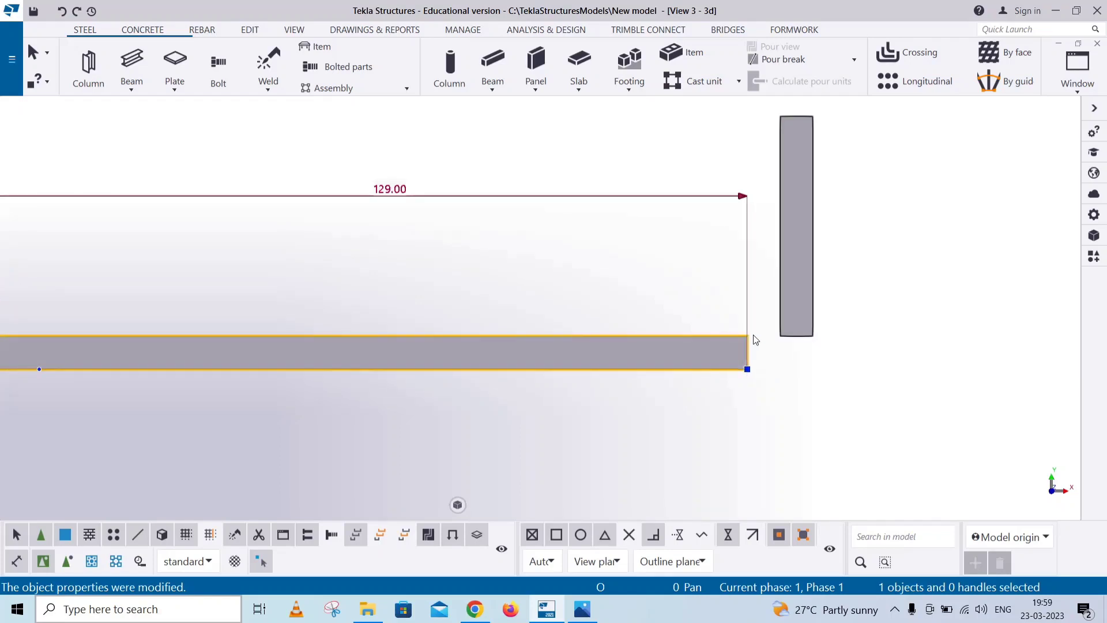
pyautogui.click(780, 286)
pyautogui.keyDown('ctrl'); pyautogui.moveTo(781, 286); pyautogui.dragTo(784, 353, button='middle'); pyautogui.keyUp('ctrl')
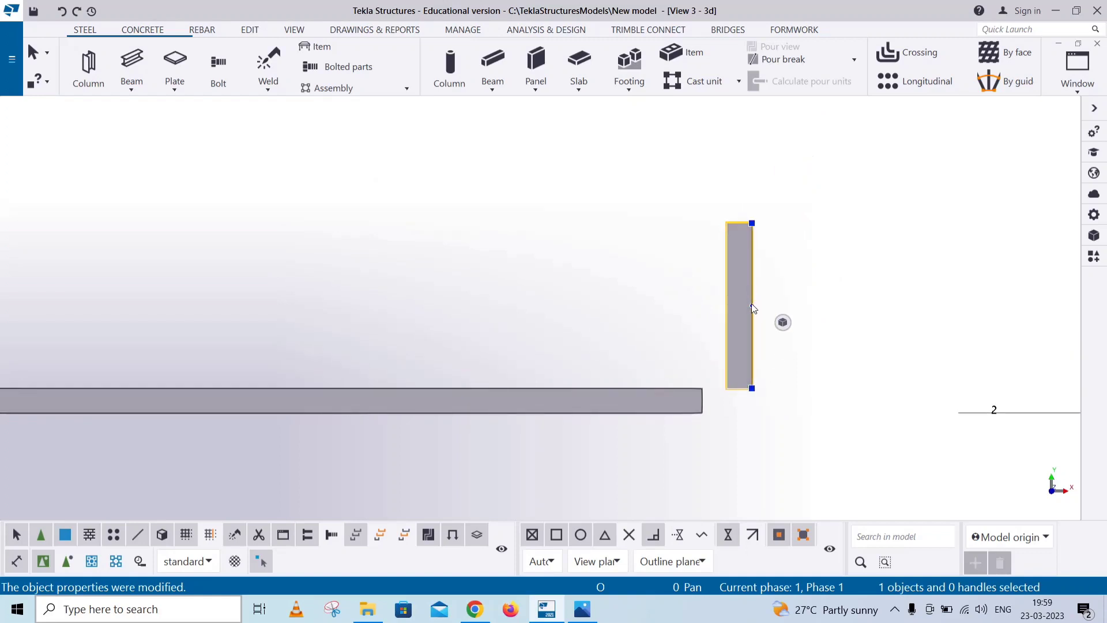
pyautogui.click(729, 296)
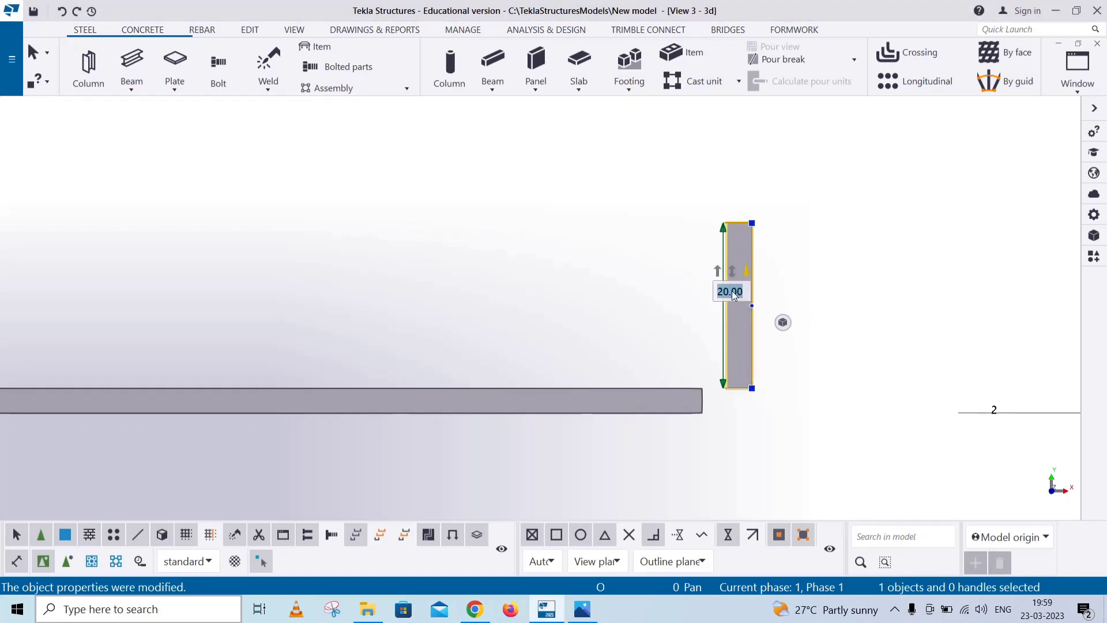
pyautogui.click(728, 291)
pyautogui.press('BackSpace')
pyautogui.press('BackSpace')
pyautogui.write('17')
pyautogui.press('Return')
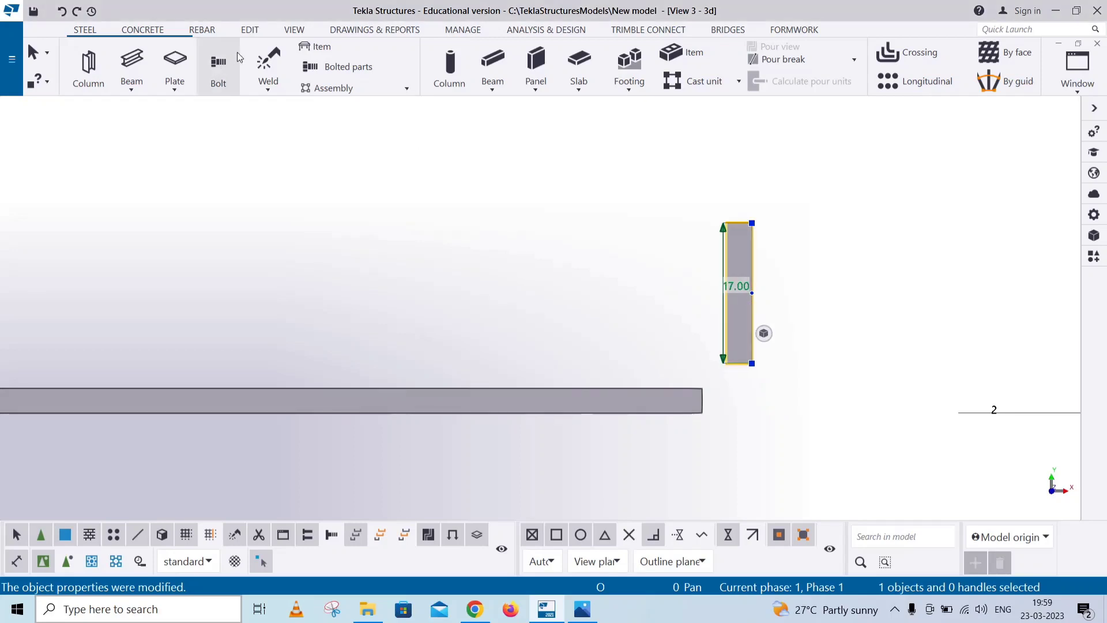
# Measure the horizontal gap between the base plate's end and the flange's inner face.
pyautogui.click(249, 29)
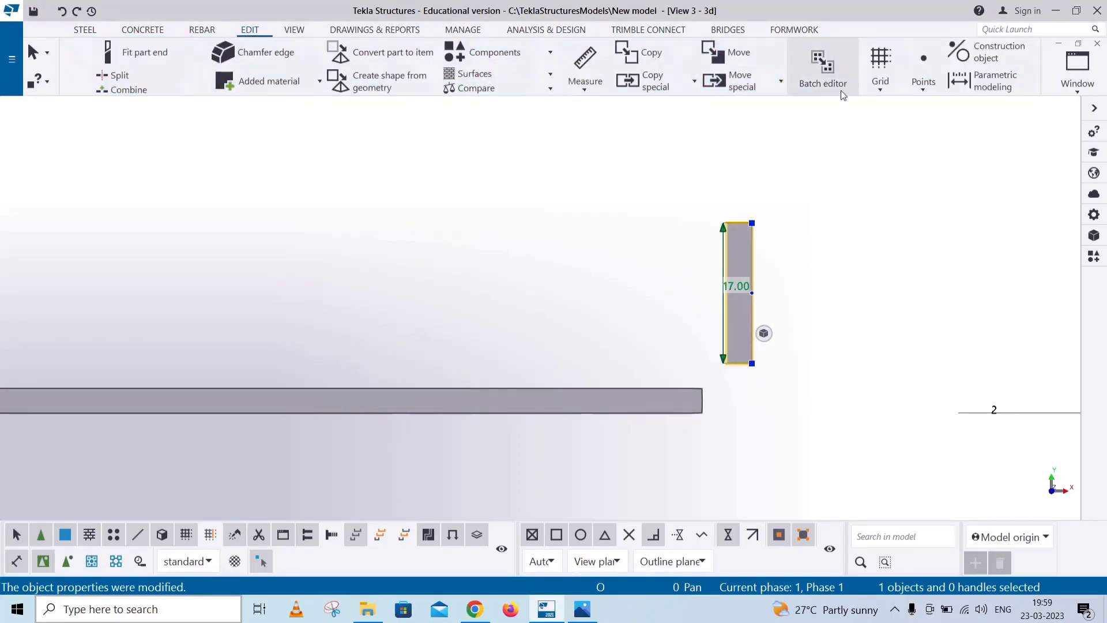
pyautogui.click(585, 83)
pyautogui.click(617, 139)
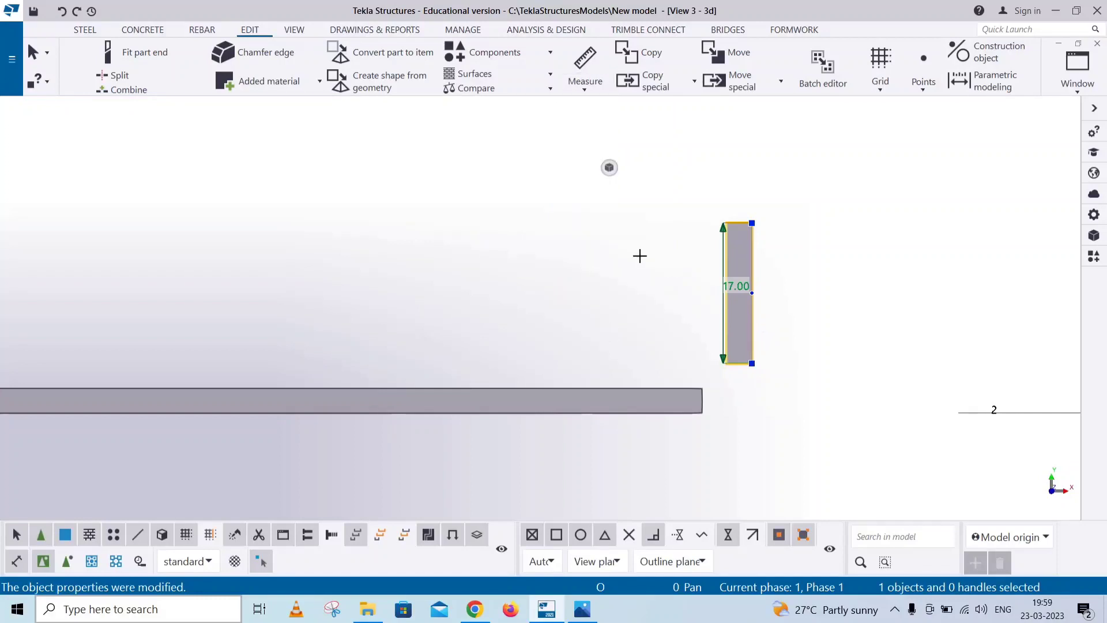
pyautogui.click(719, 378)
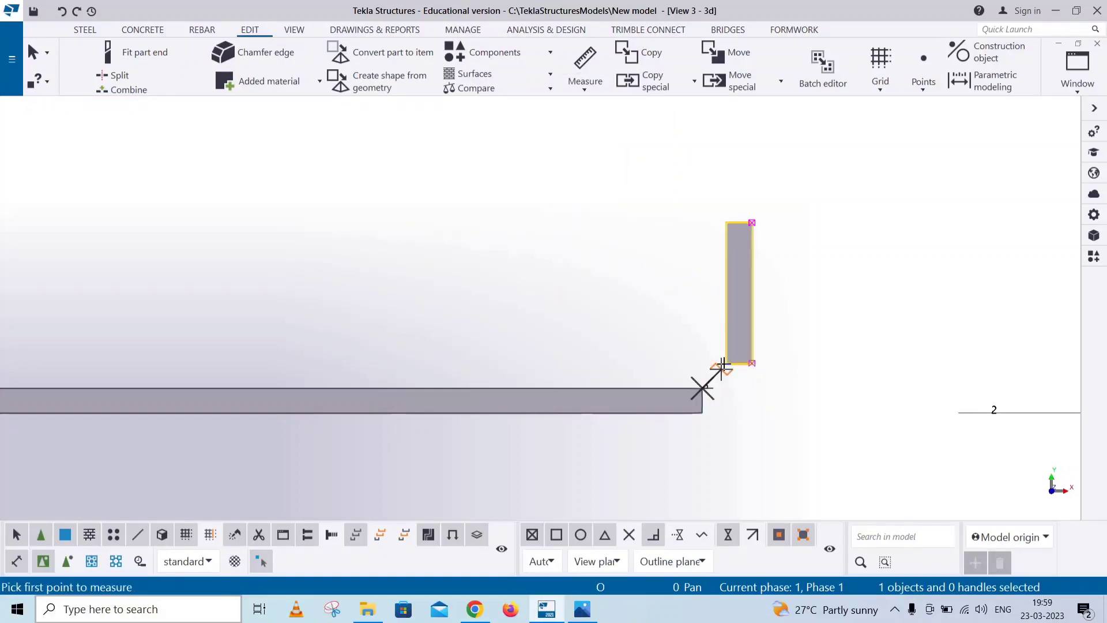
pyautogui.click(727, 364)
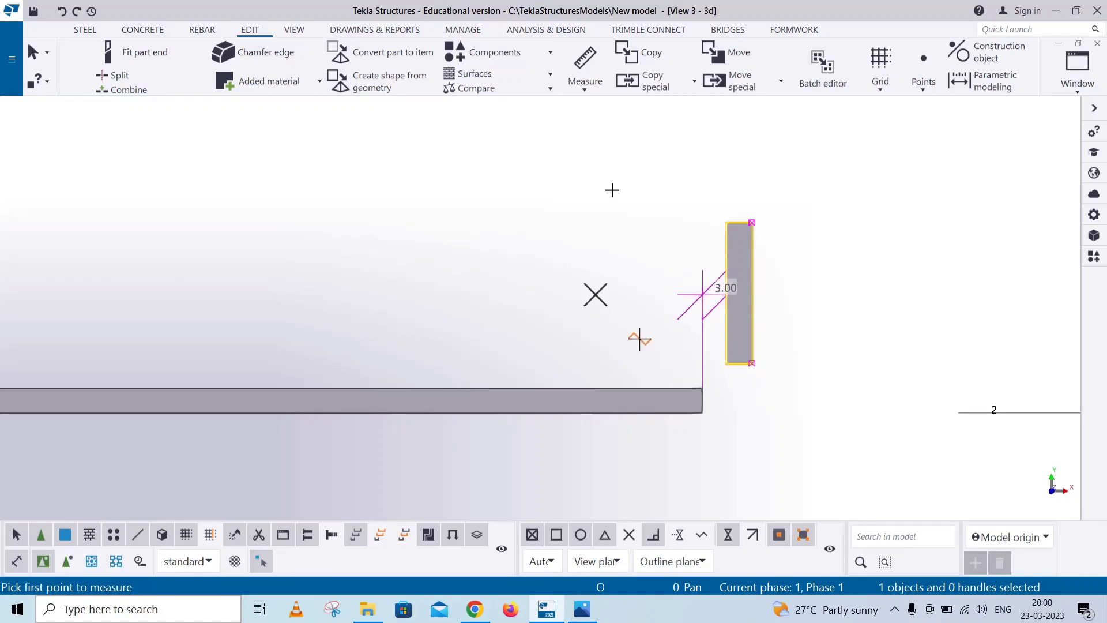
# Measure the vertical gap between the base plate's inner face and the flange's end, and redraw the view to clear the measurements.
pyautogui.click(585, 84)
pyautogui.click(594, 113)
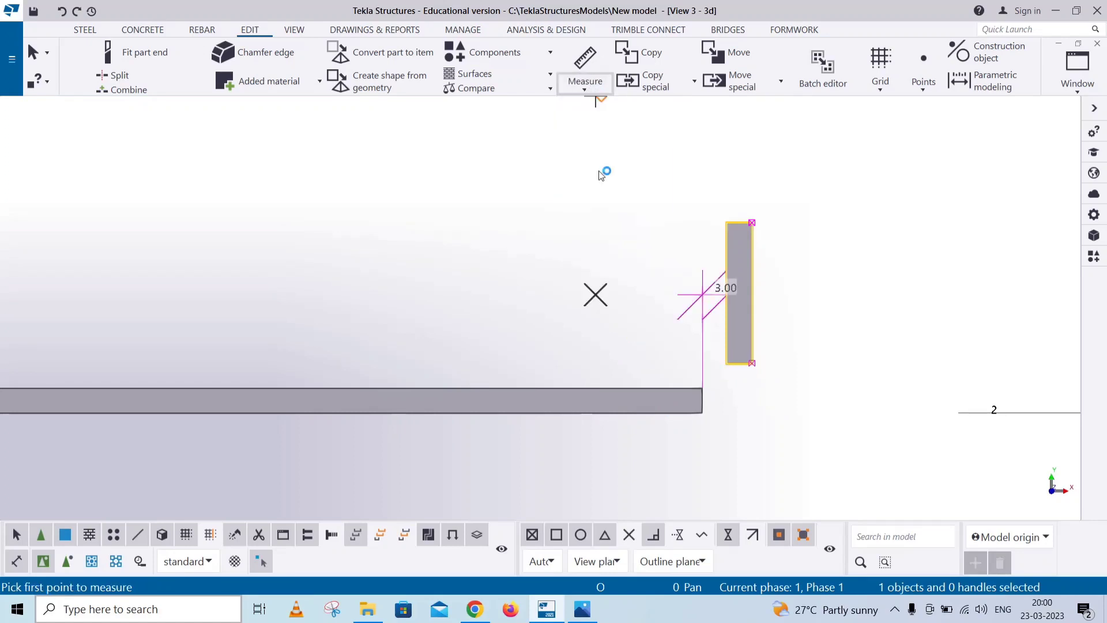
pyautogui.click(719, 381)
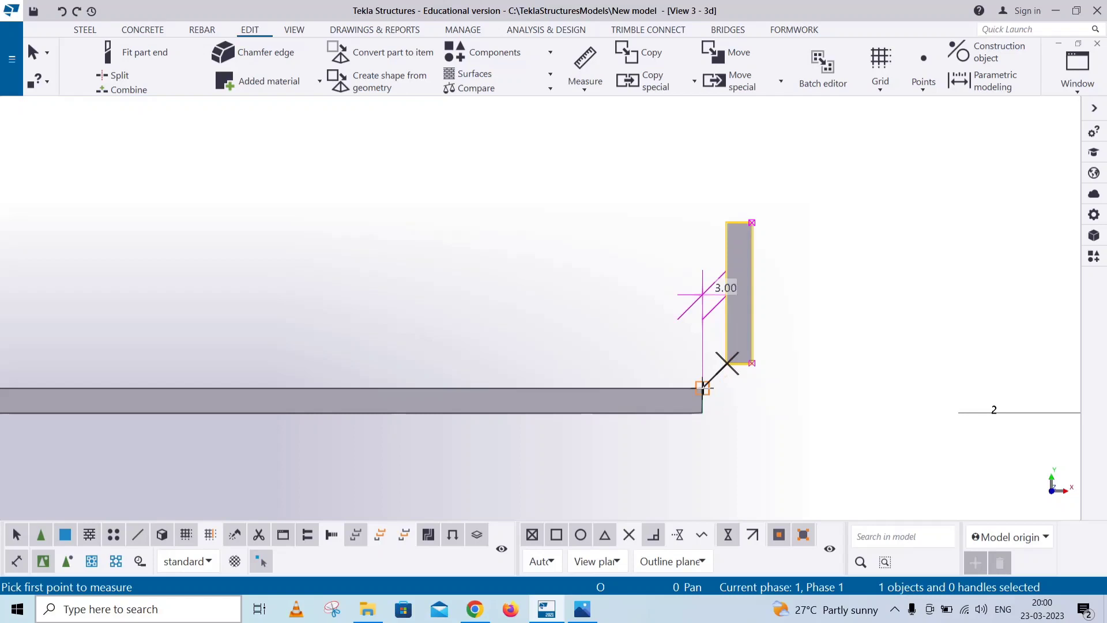
pyautogui.click(776, 400)
pyautogui.rightClick(804, 403)
pyautogui.click(851, 264)
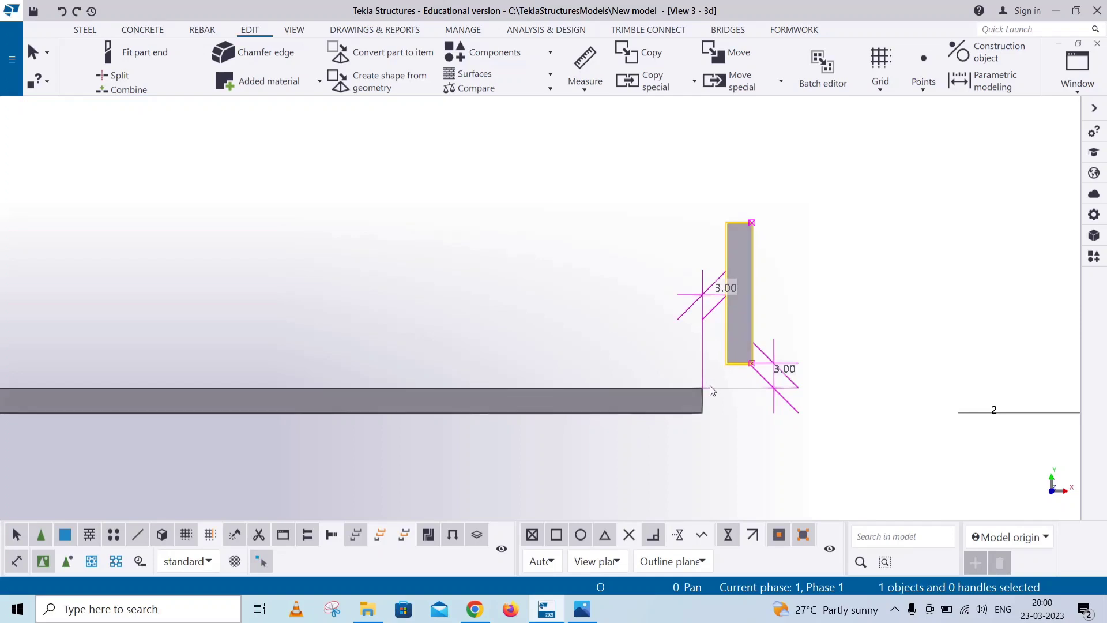
pyautogui.click(817, 271)
pyautogui.scroll(-2, 828, 247)
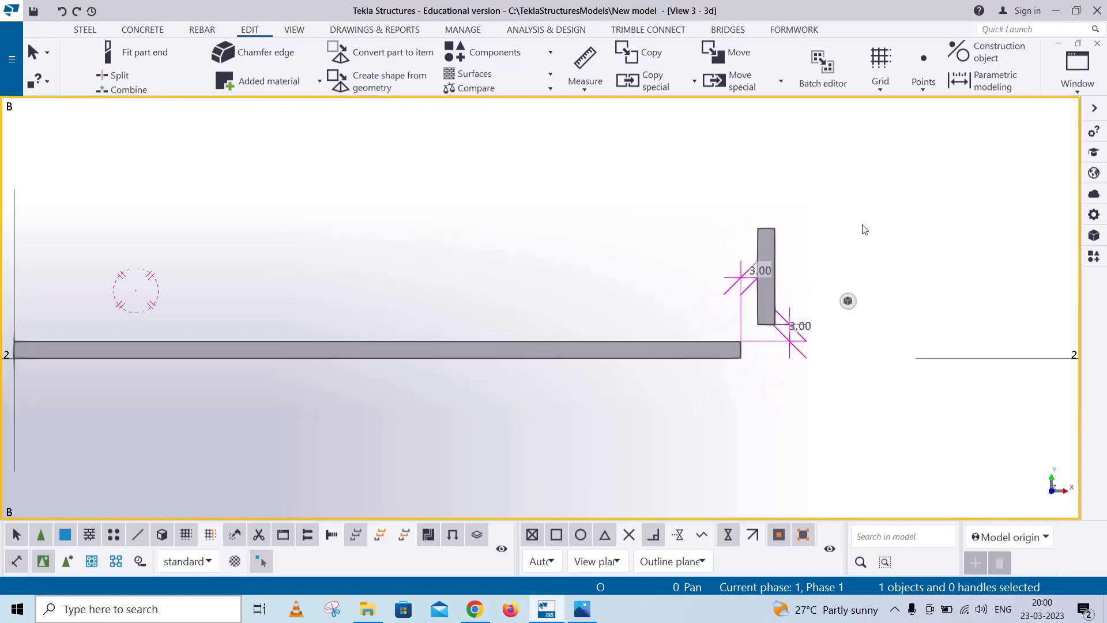
pyautogui.rightClick(863, 226)
pyautogui.click(888, 297)
# Shorten the base plate to 123 mm by pulling back its end at grid line B.
pyautogui.scroll(-3, 819, 278)
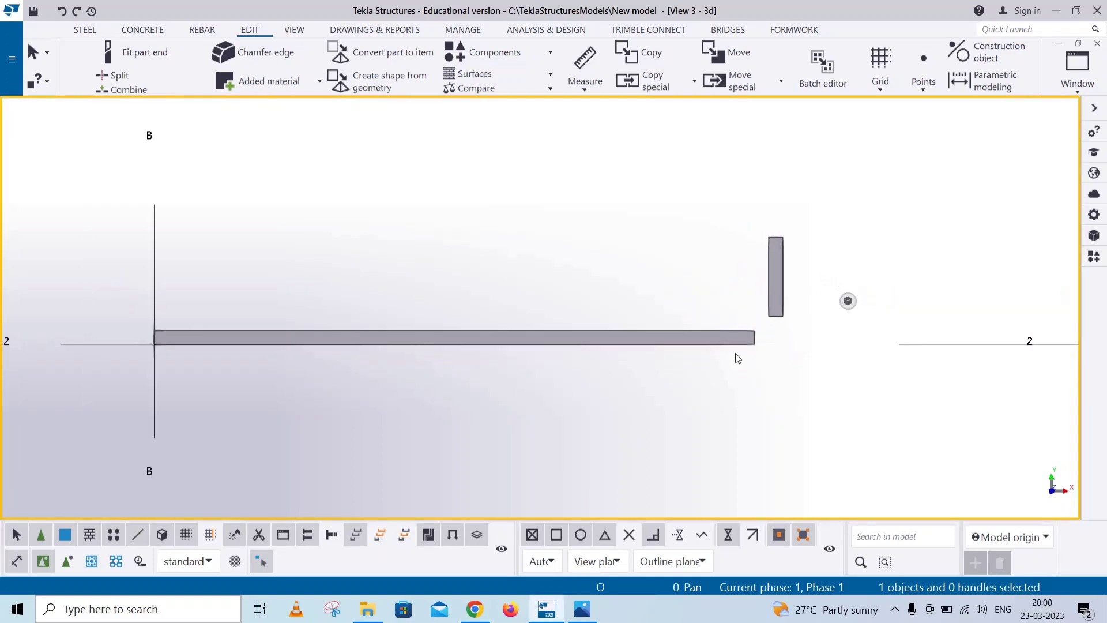
pyautogui.moveTo(398, 323); pyautogui.dragTo(504, 322, button='middle')
pyautogui.click(494, 342)
pyautogui.click(493, 342)
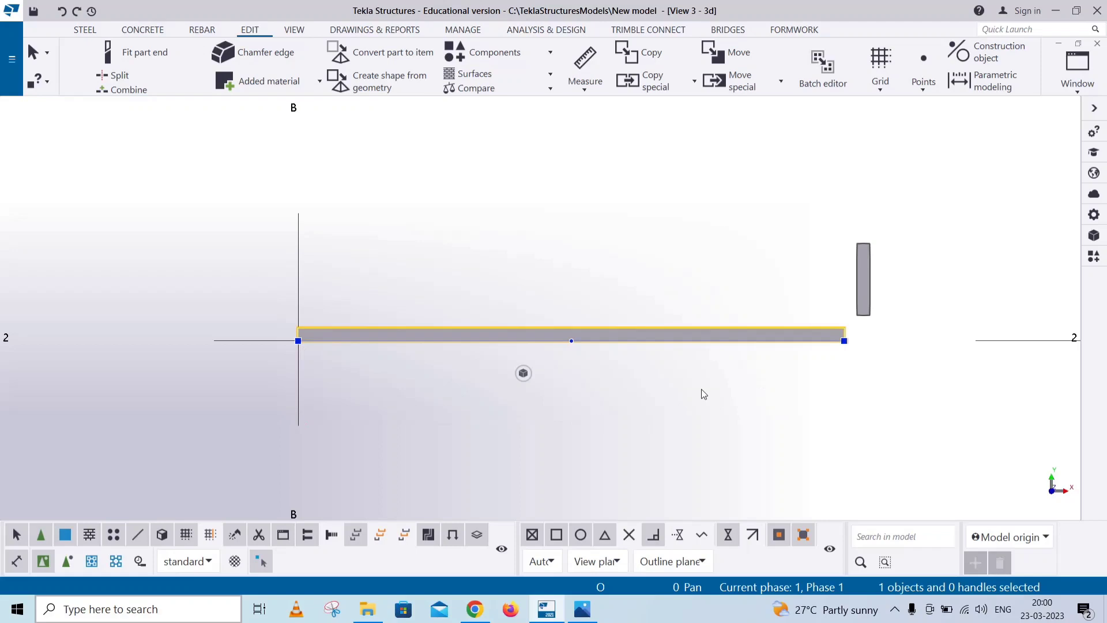
pyautogui.click(585, 414)
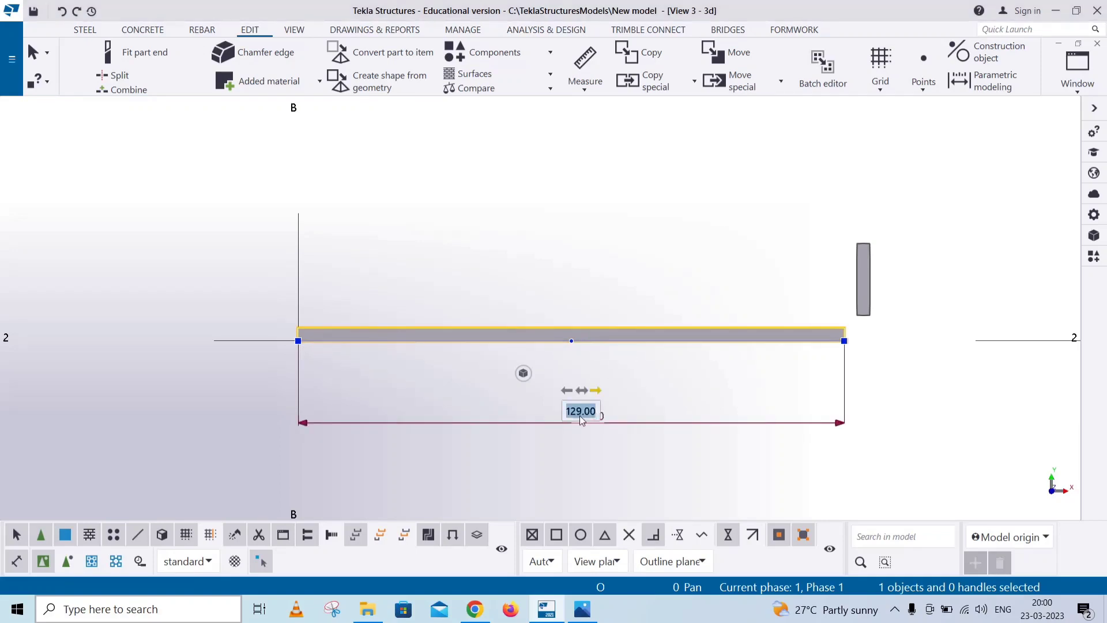
pyautogui.click(567, 391)
pyautogui.press('Delete')
pyautogui.write('3')
pyautogui.press('Return')
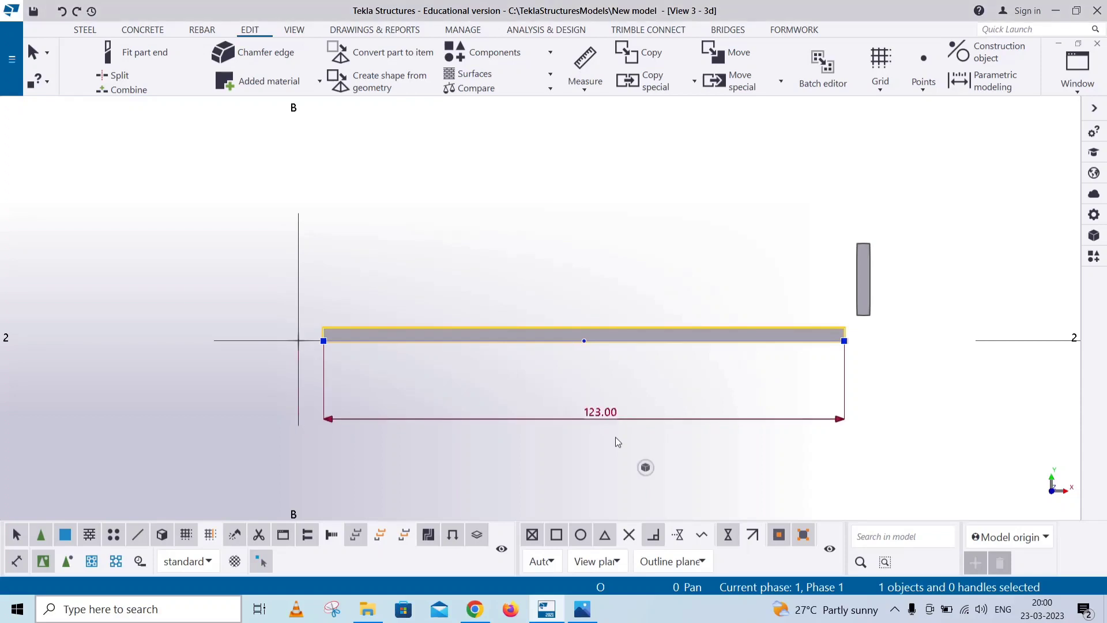
# Mirror-copy the flange plate to the grid line B end about a 90° mirror line through the base plate's midpoint.
pyautogui.click(867, 264)
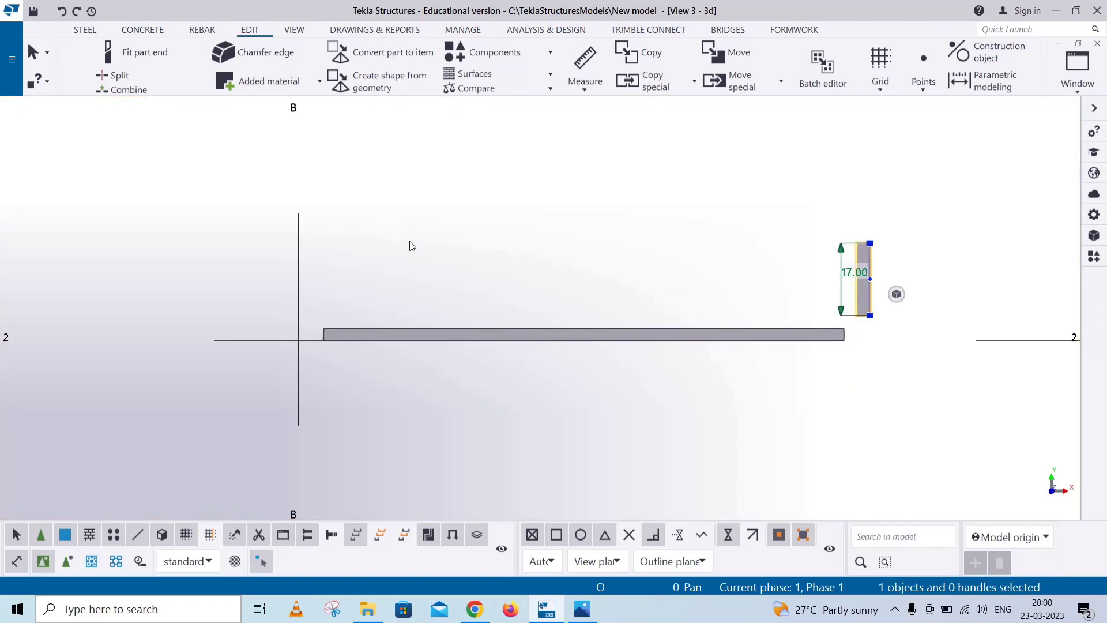
pyautogui.rightClick(356, 174)
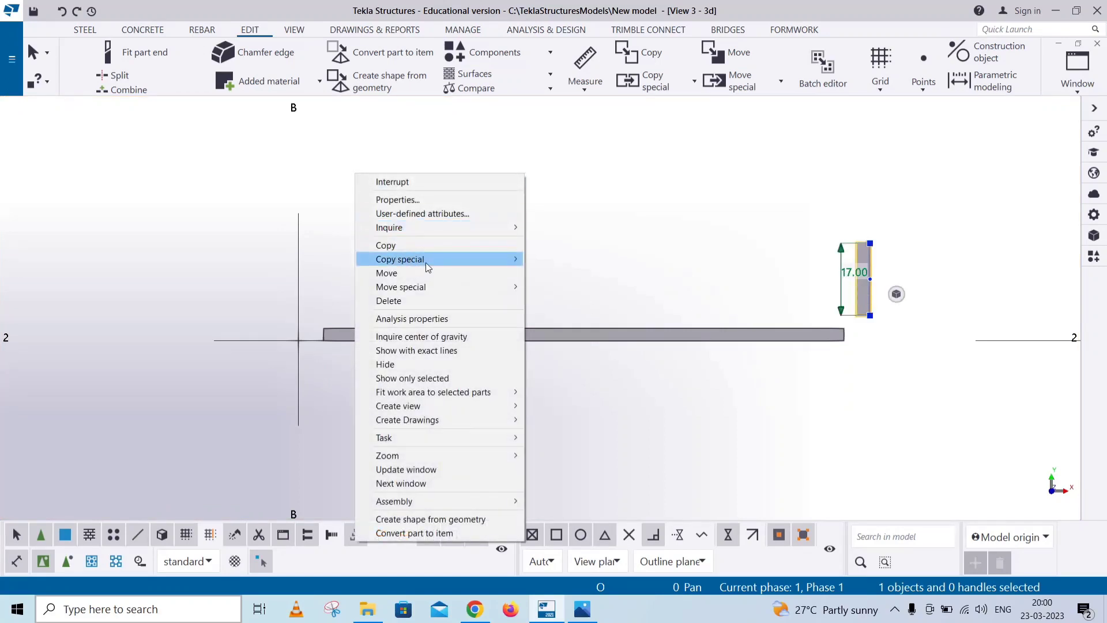
pyautogui.moveTo(450, 263)
pyautogui.click(557, 287)
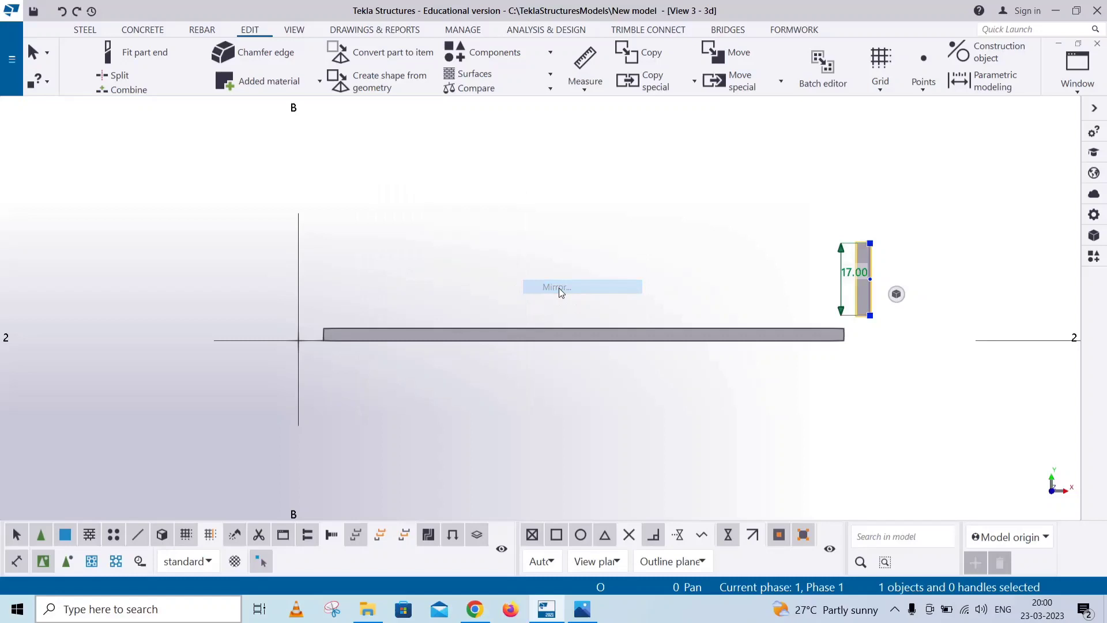
pyautogui.click(583, 327)
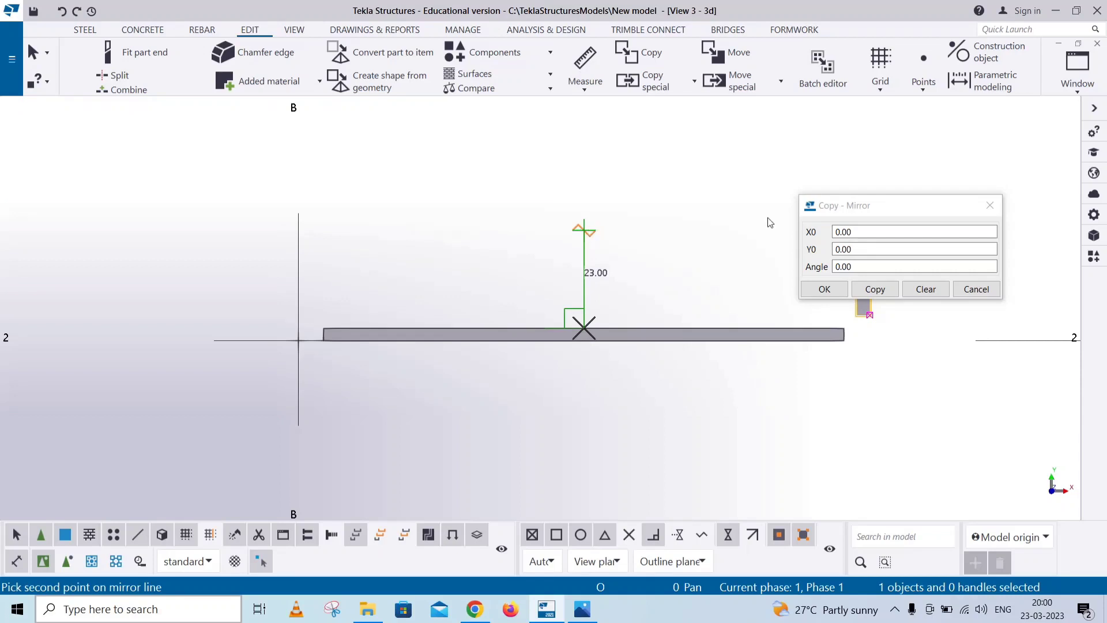
pyautogui.click(874, 288)
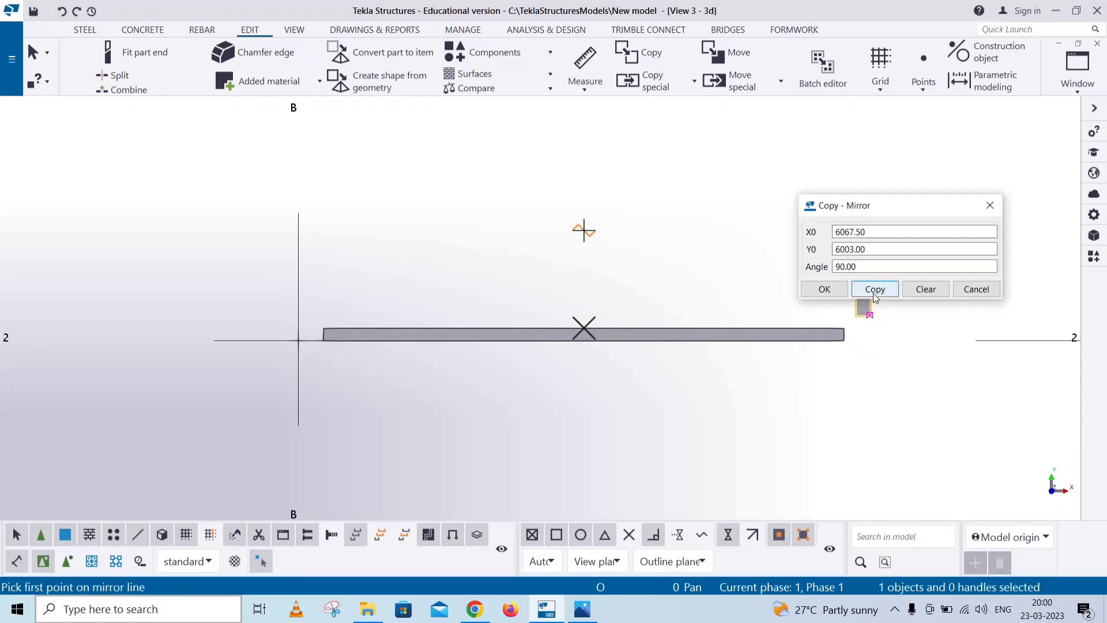
pyautogui.click(990, 206)
pyautogui.rightClick(589, 99)
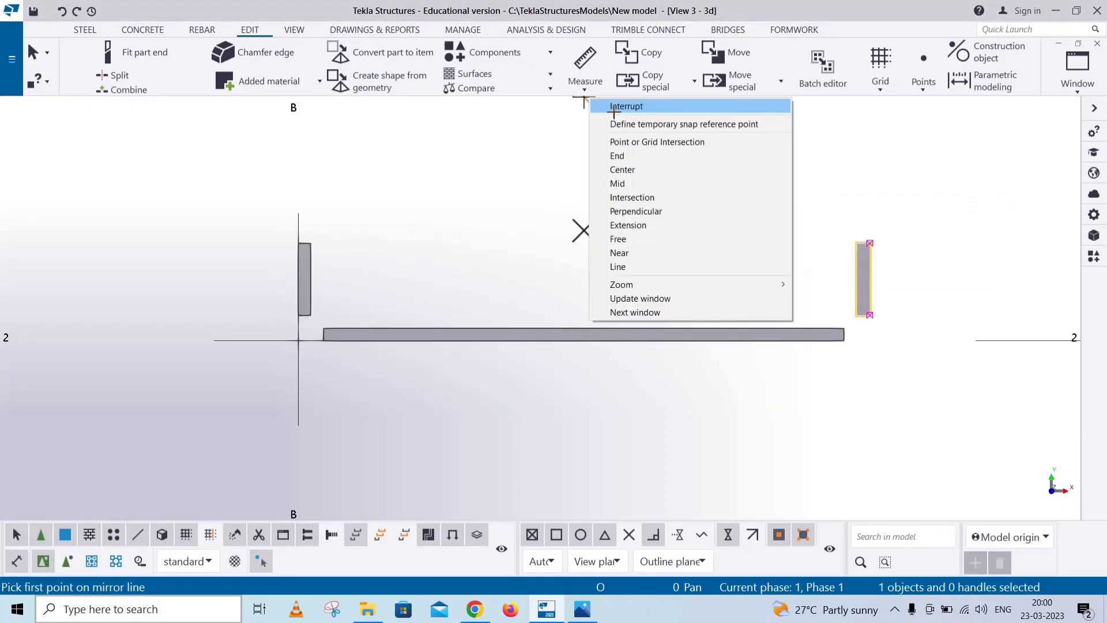
pyautogui.click(611, 106)
# Measure the overall distance between the outer faces of the two flanges, and redraw the view to clear the measurement.
pyautogui.click(584, 89)
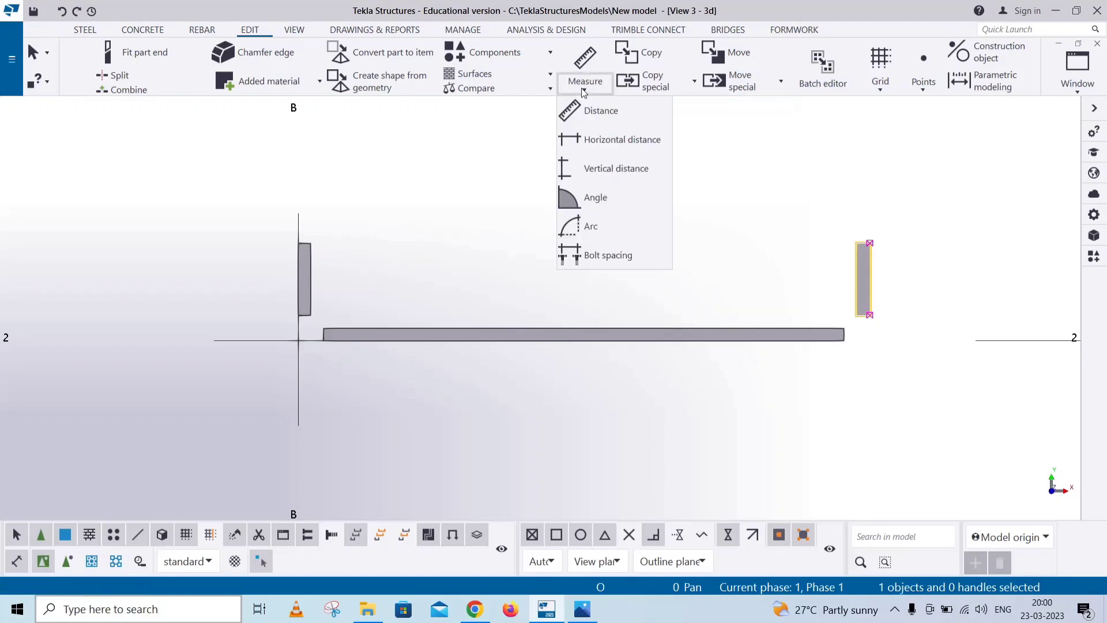
pyautogui.click(577, 113)
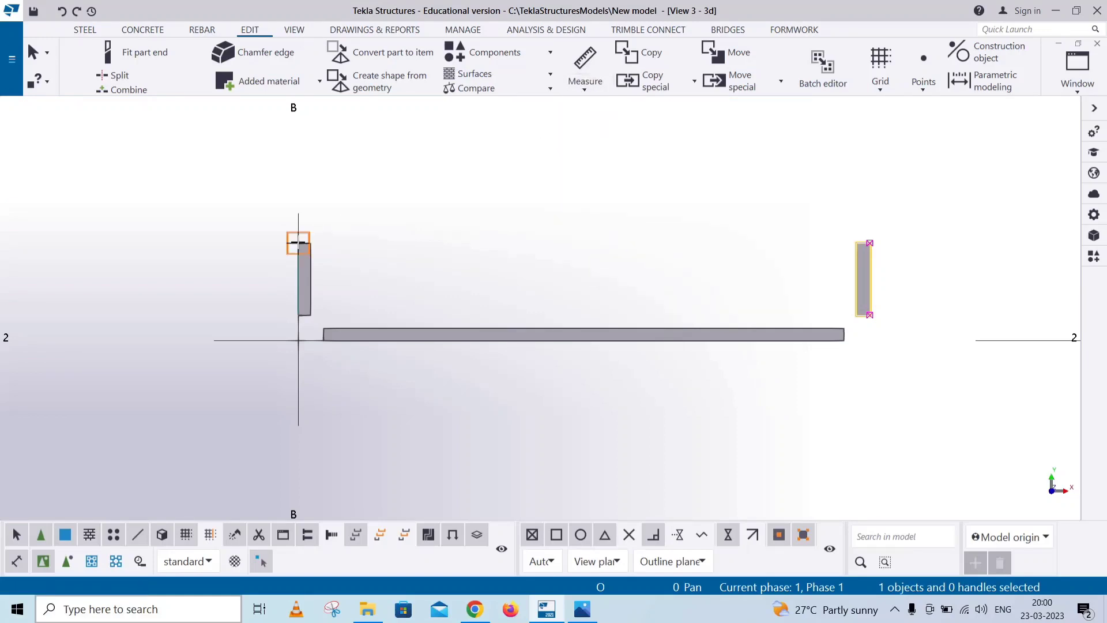
pyautogui.click(364, 195)
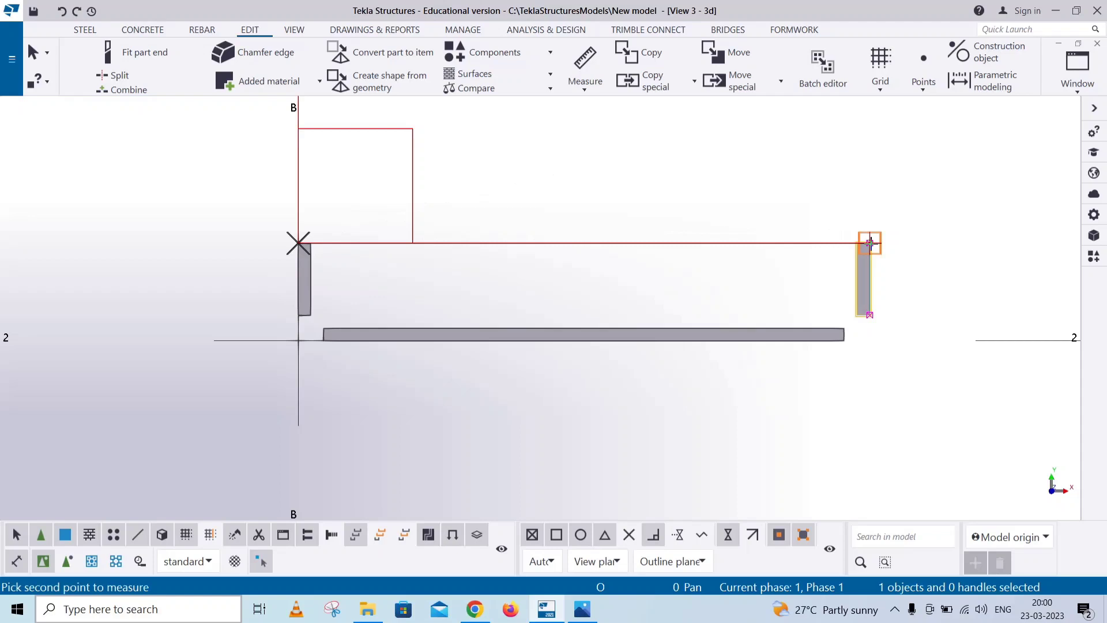
pyautogui.click(638, 178)
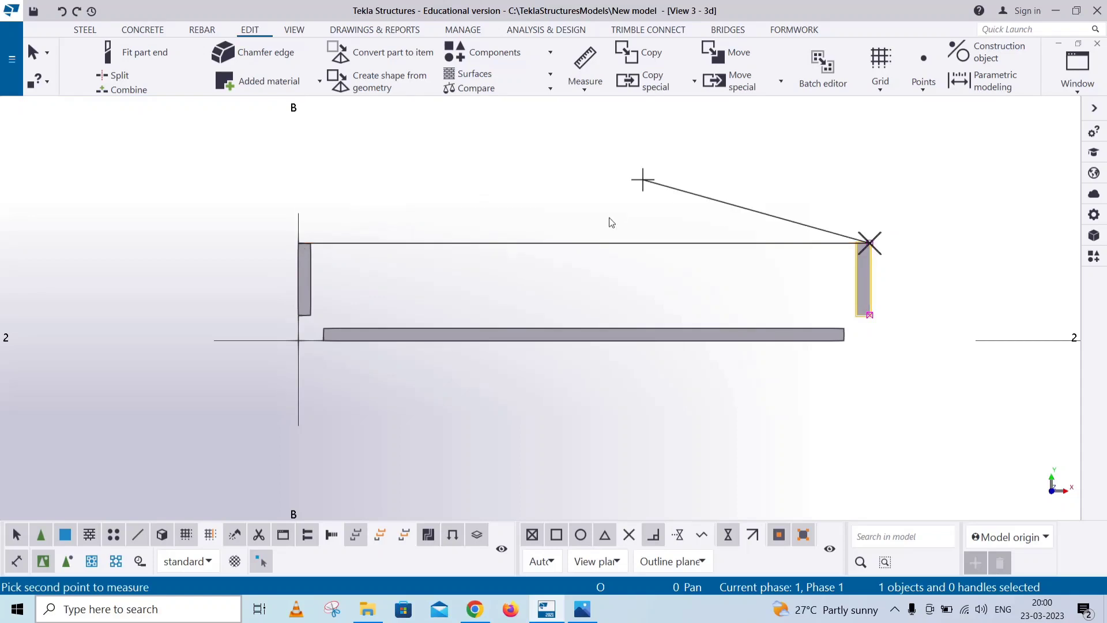
pyautogui.click(640, 179)
pyautogui.rightClick(174, 162)
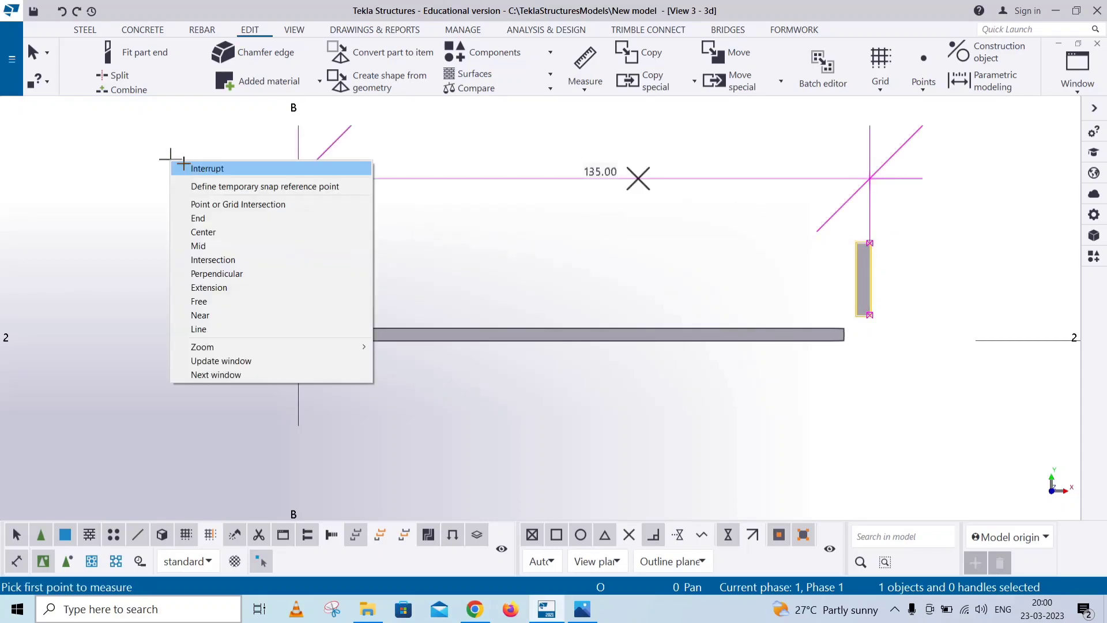
pyautogui.click(186, 168)
pyautogui.rightClick(111, 177)
pyautogui.click(148, 245)
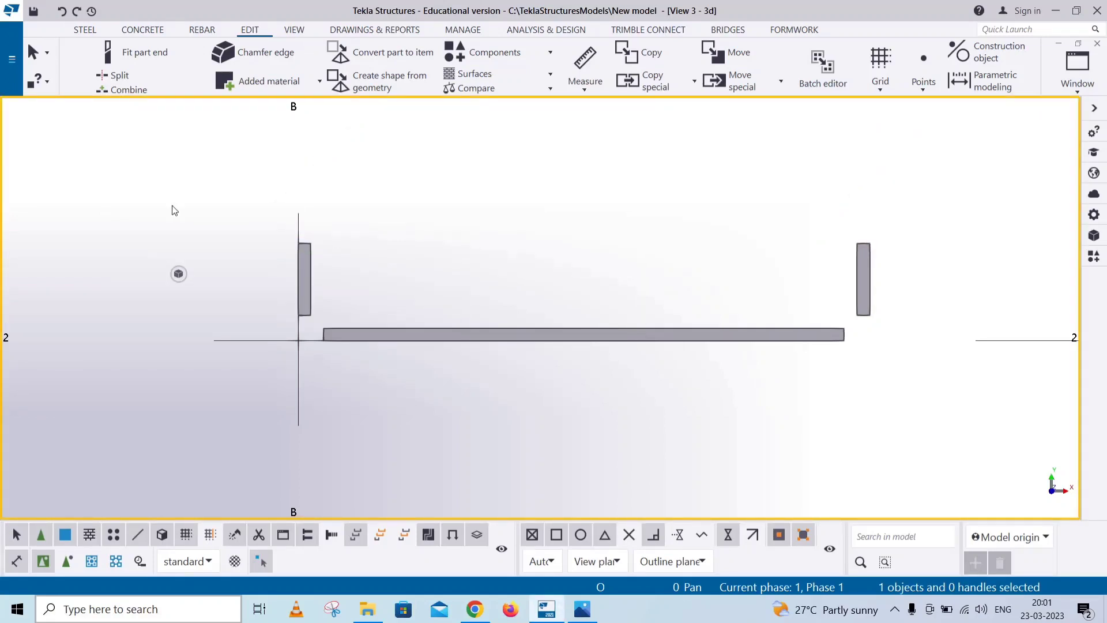
# Measure the vertical distance from the base plate's outer face to the free end of the original flange.
pyautogui.click(584, 88)
pyautogui.click(612, 168)
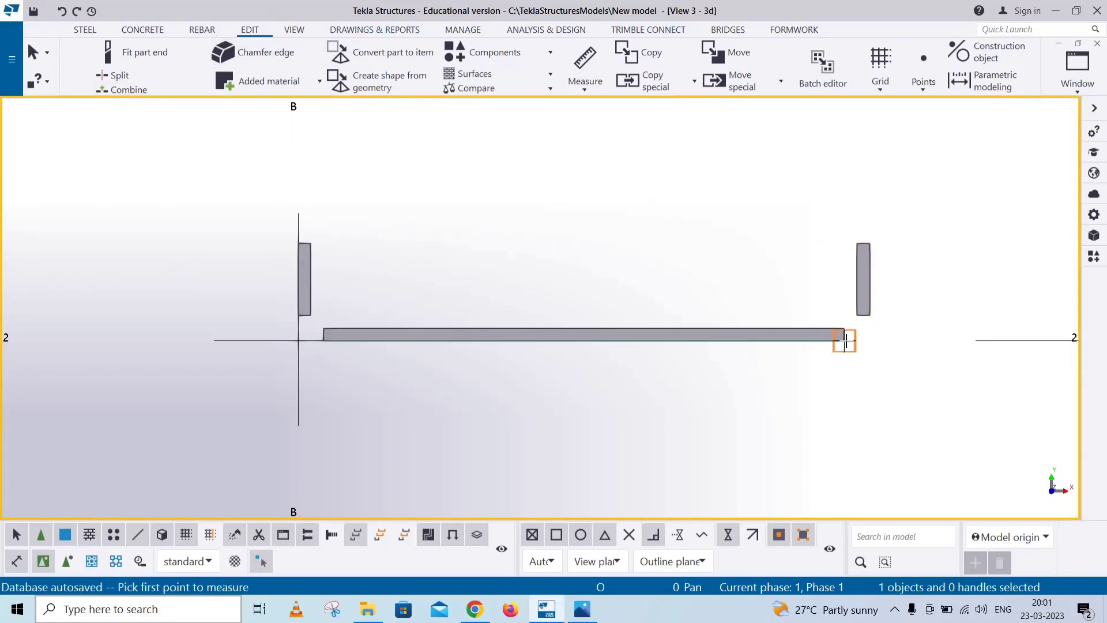
pyautogui.click(878, 297)
pyautogui.click(868, 243)
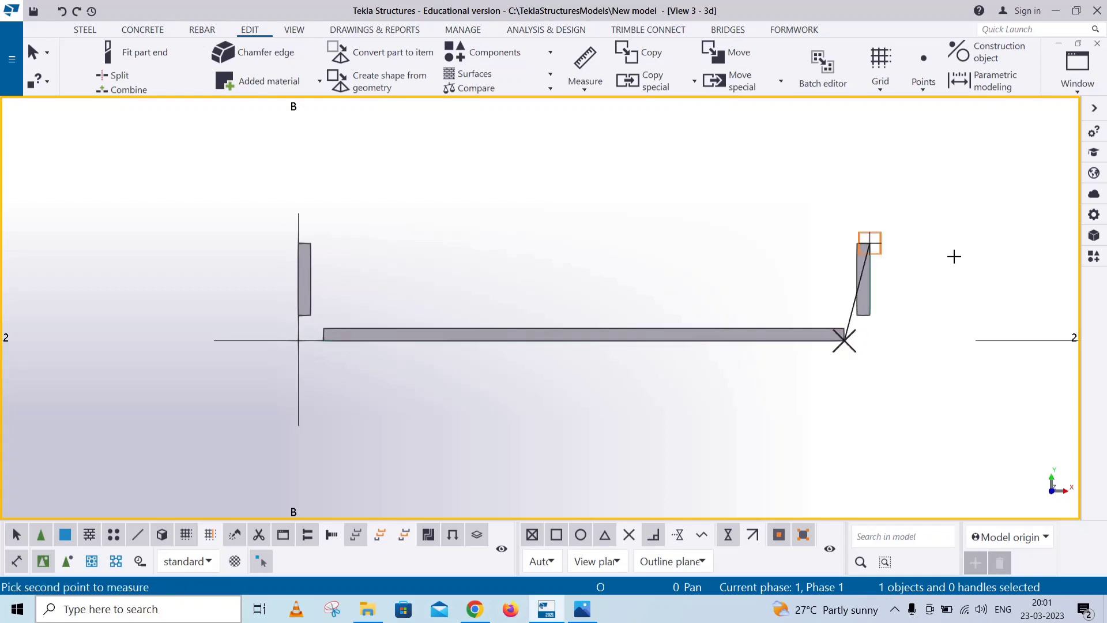
pyautogui.click(756, 256)
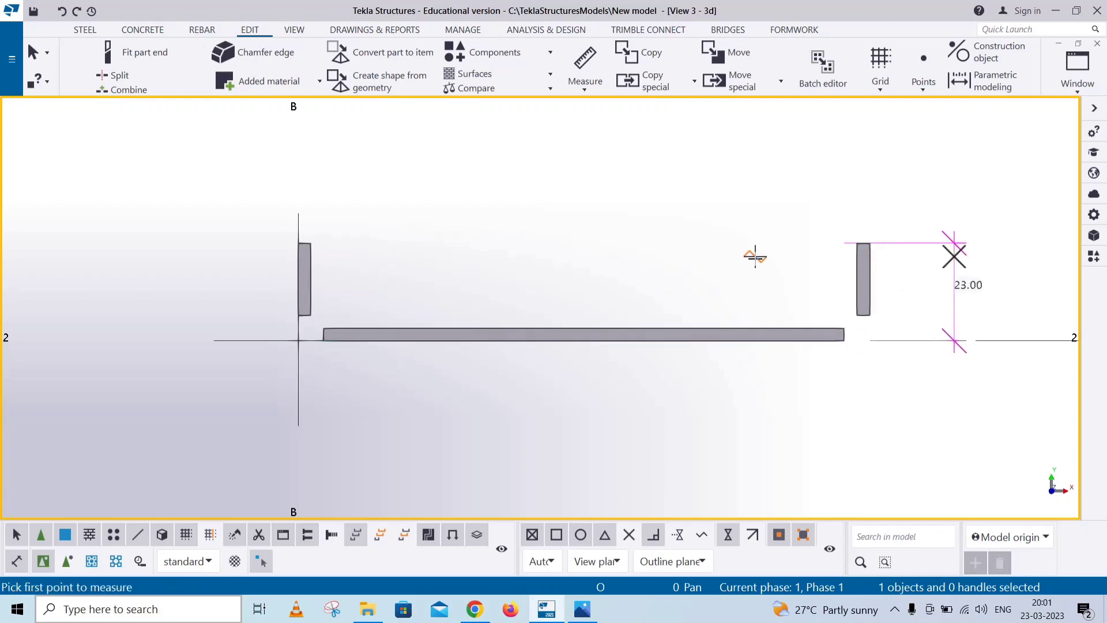
# Create a cylindrical bent plate by parts between the base plate and the original flange, using the default radius.
pyautogui.click(80, 36)
pyautogui.click(181, 92)
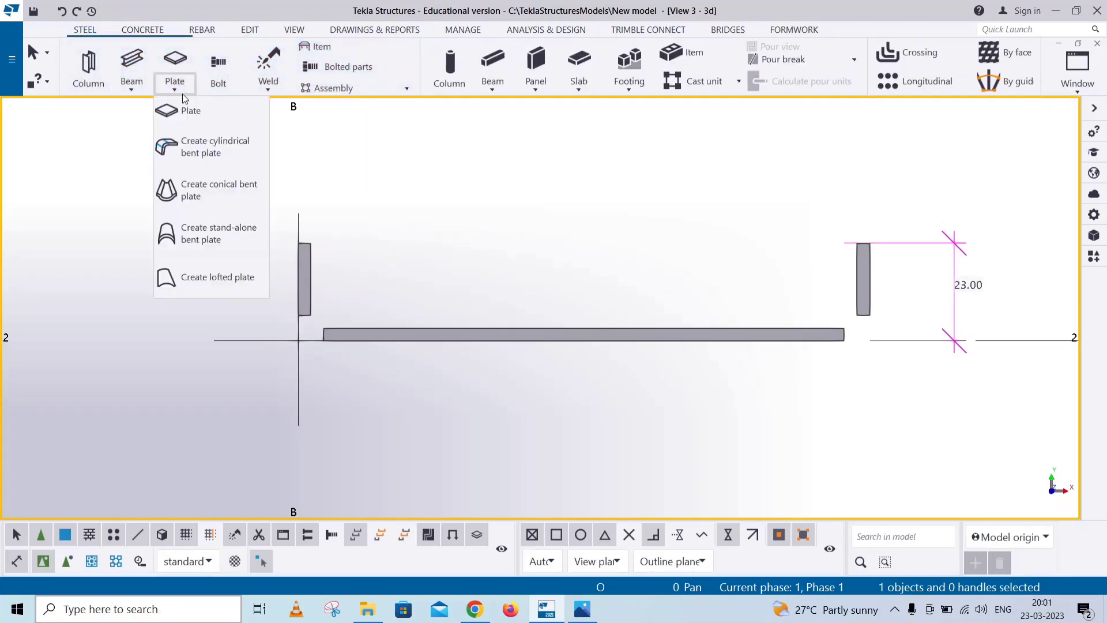
pyautogui.click(204, 151)
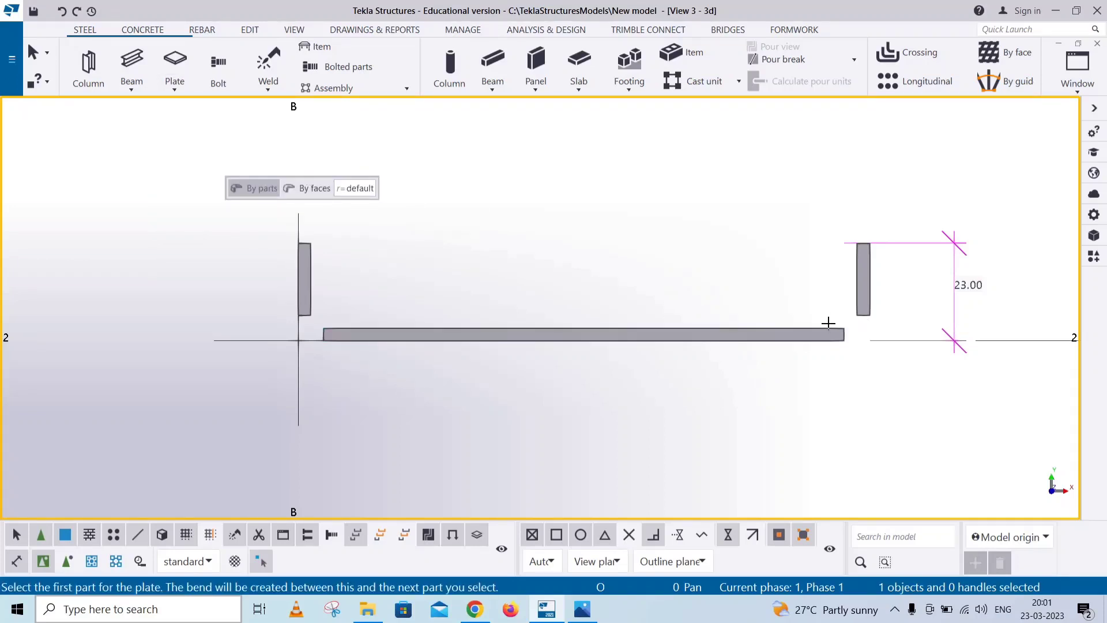
pyautogui.click(807, 329)
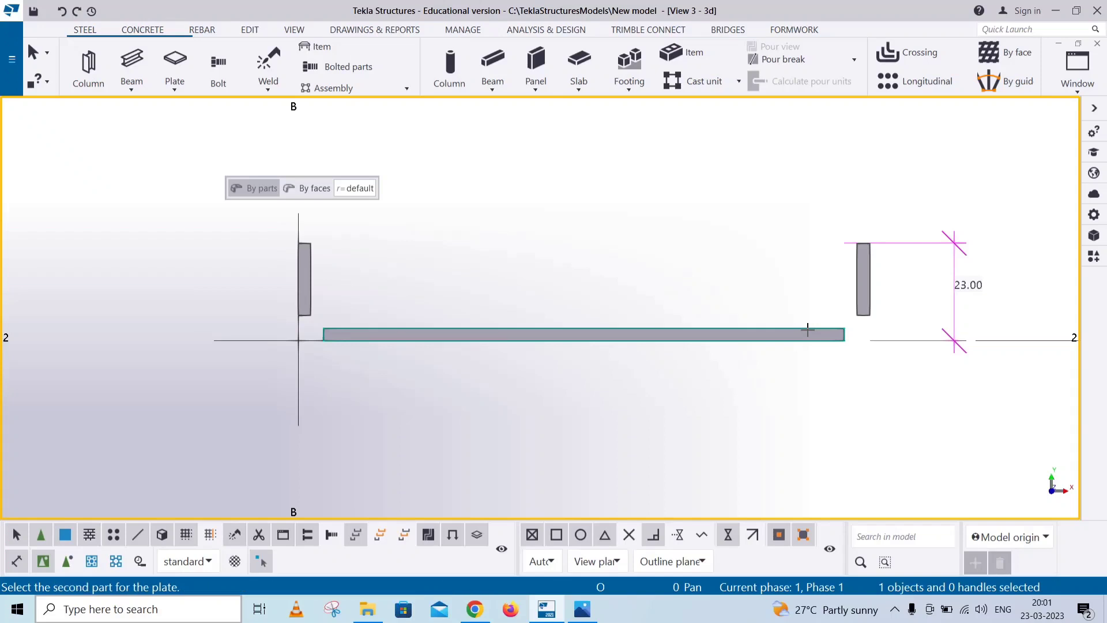
pyautogui.click(856, 296)
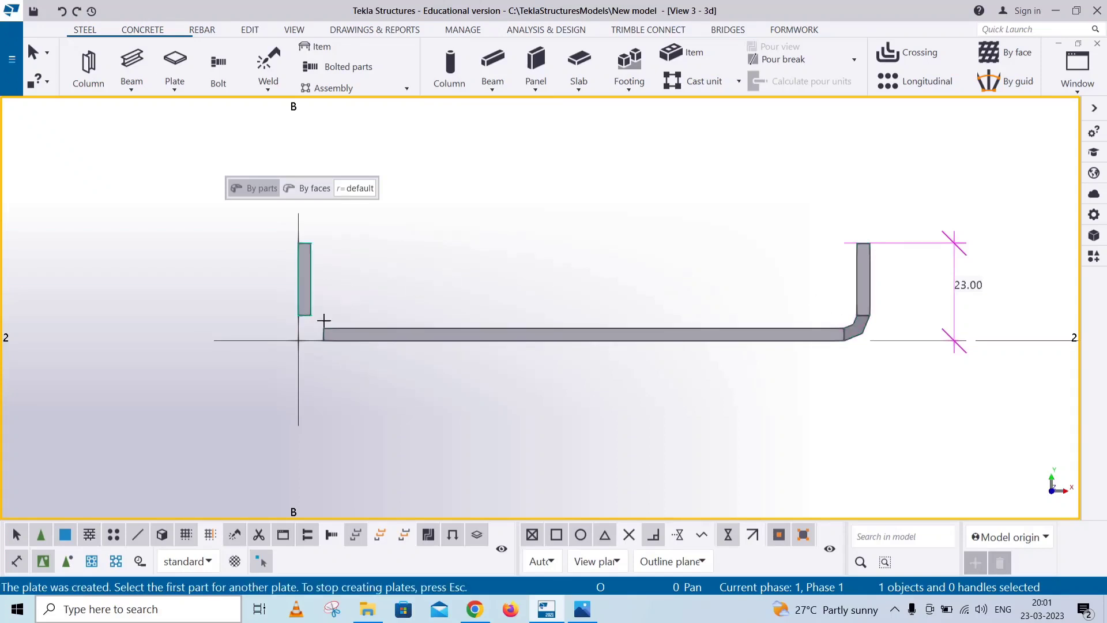
# Join the mirrored flange at grid line B to the base plate with a cylindrical bend, and redraw the view to clear the measurement.
pyautogui.click(347, 329)
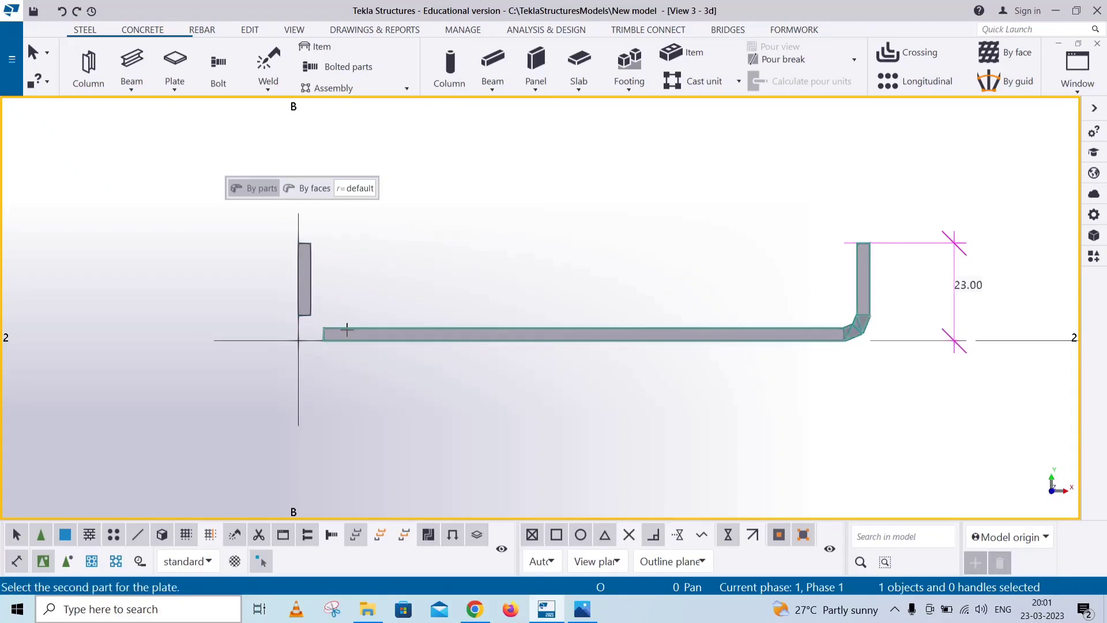
pyautogui.click(315, 295)
pyautogui.rightClick(476, 232)
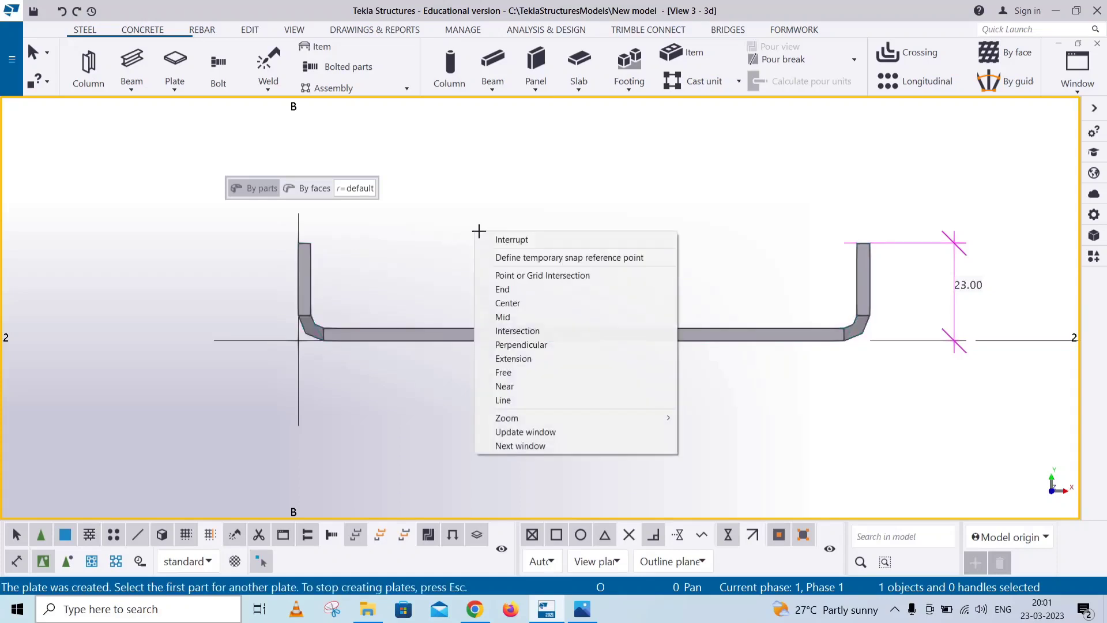
pyautogui.click(541, 239)
pyautogui.rightClick(951, 171)
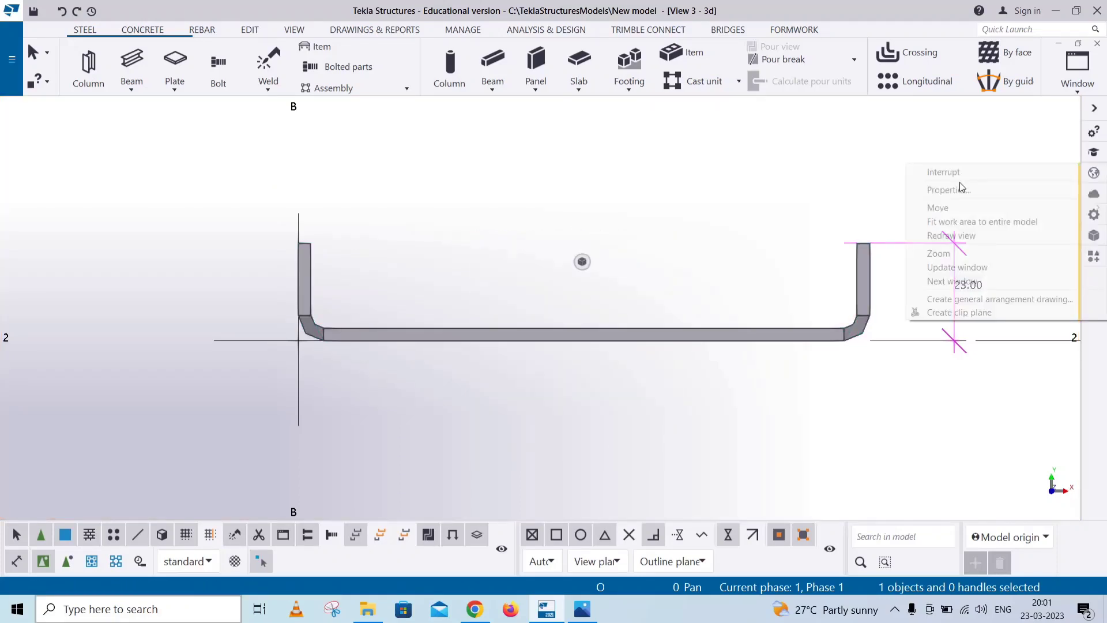
pyautogui.click(962, 235)
# Examine the finished bent plate in 3D from both sides, checking the bends between the base plate and the flanges.
pyautogui.click(1077, 66)
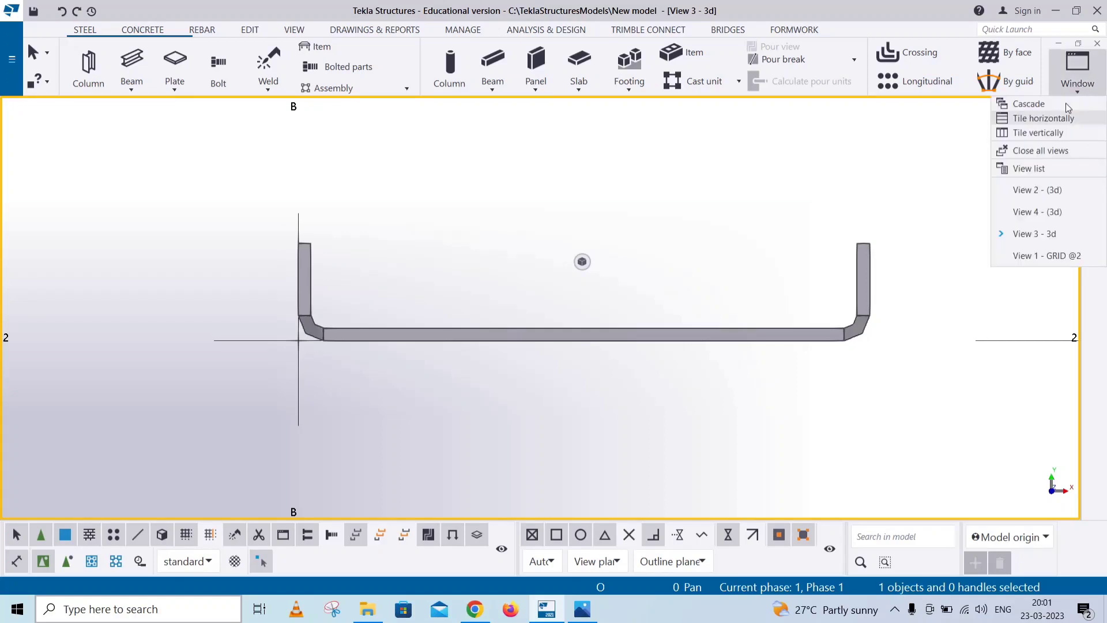
pyautogui.click(848, 204)
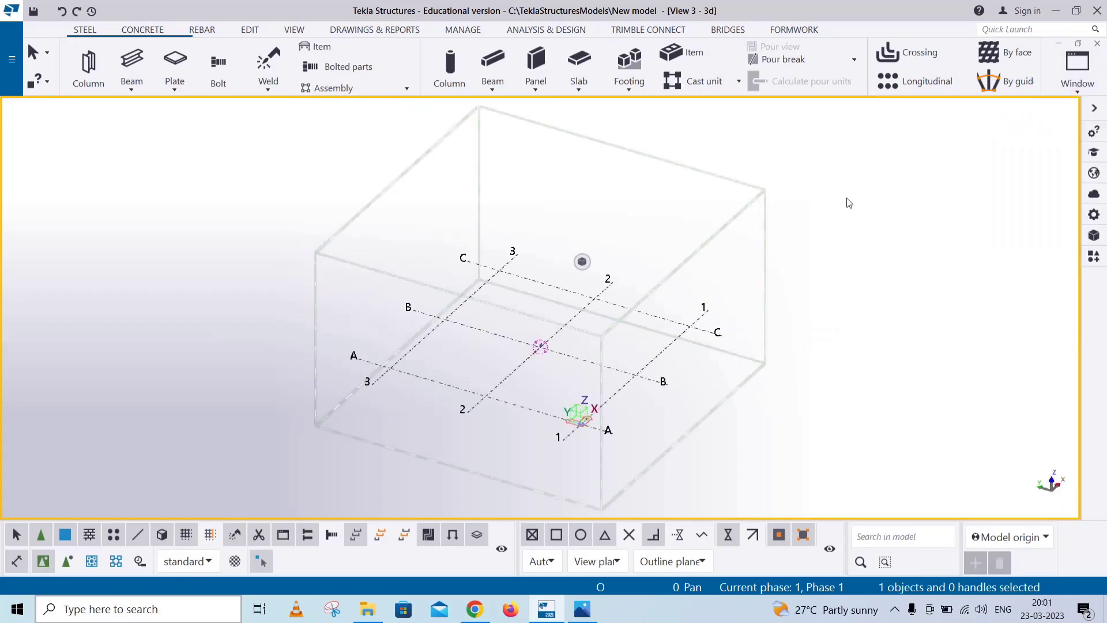
pyautogui.keyDown('ctrl'); pyautogui.moveTo(670, 337); pyautogui.dragTo(493, 350, button='middle'); pyautogui.keyUp('ctrl')
pyautogui.scroll(7, 542, 344)
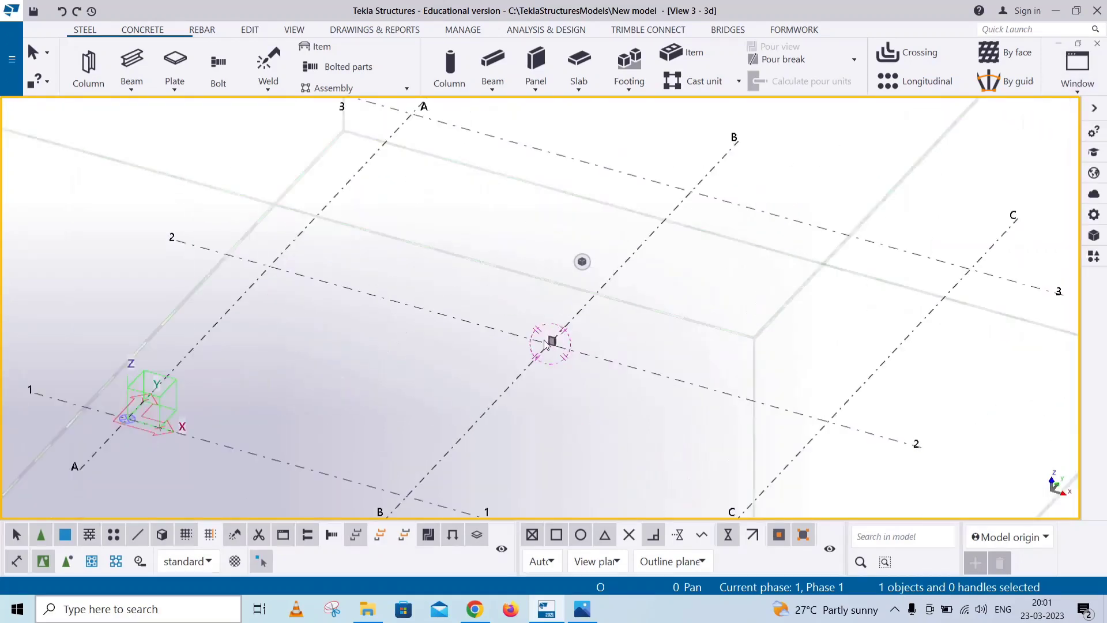
pyautogui.scroll(5, 558, 349)
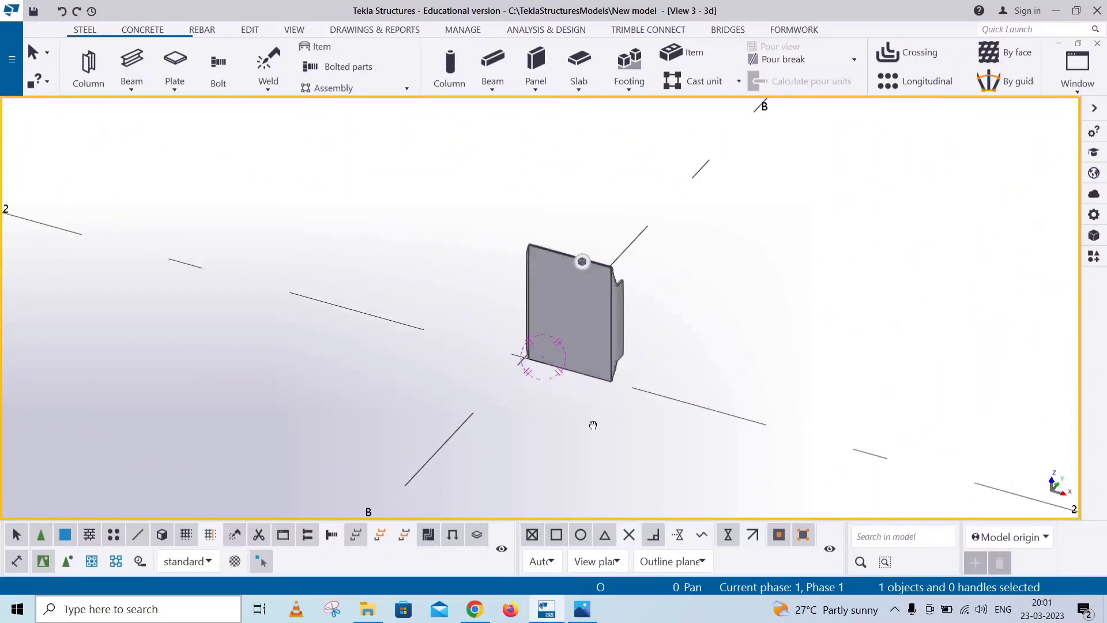
pyautogui.keyDown('ctrl'); pyautogui.moveTo(593, 425); pyautogui.dragTo(476, 324, button='middle'); pyautogui.keyUp('ctrl')
pyautogui.scroll(4, 480, 296)
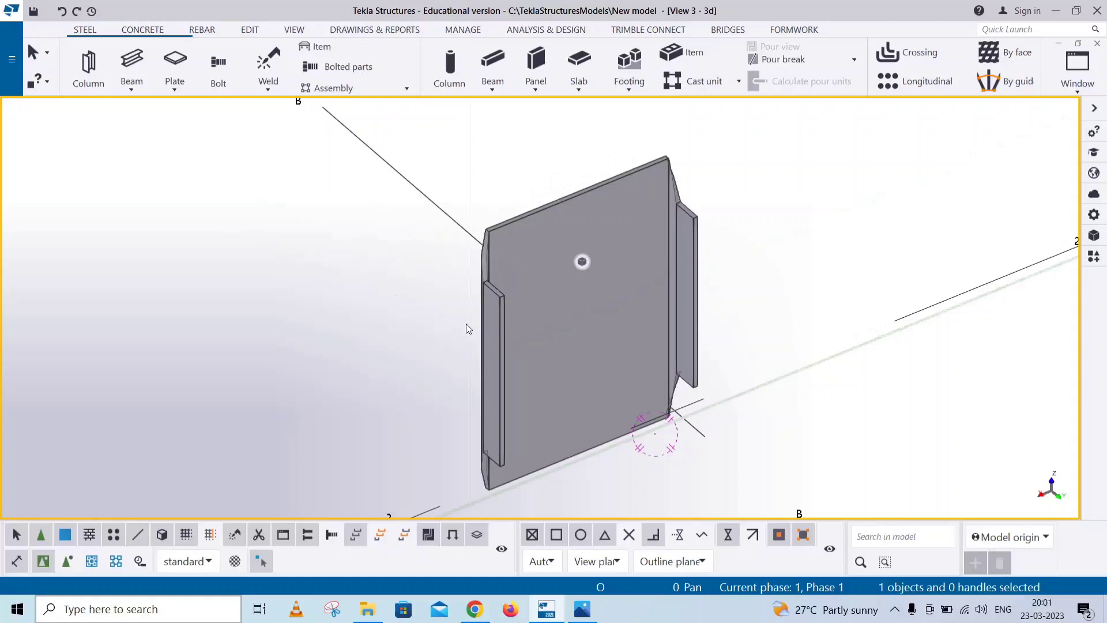
pyautogui.scroll(5, 484, 291)
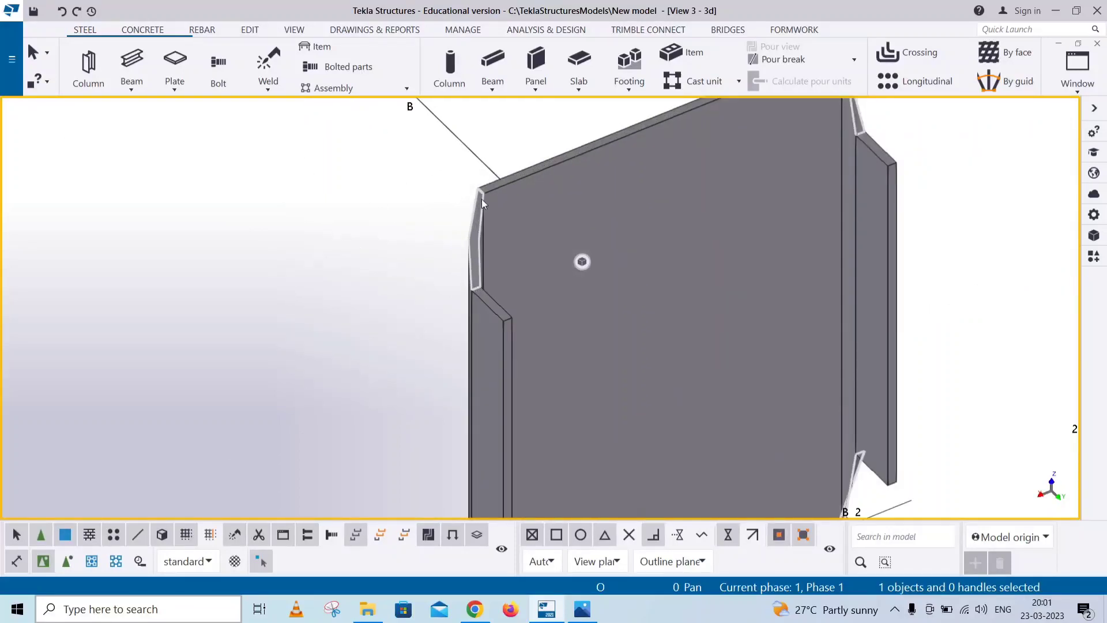
pyautogui.scroll(-5, 489, 285)
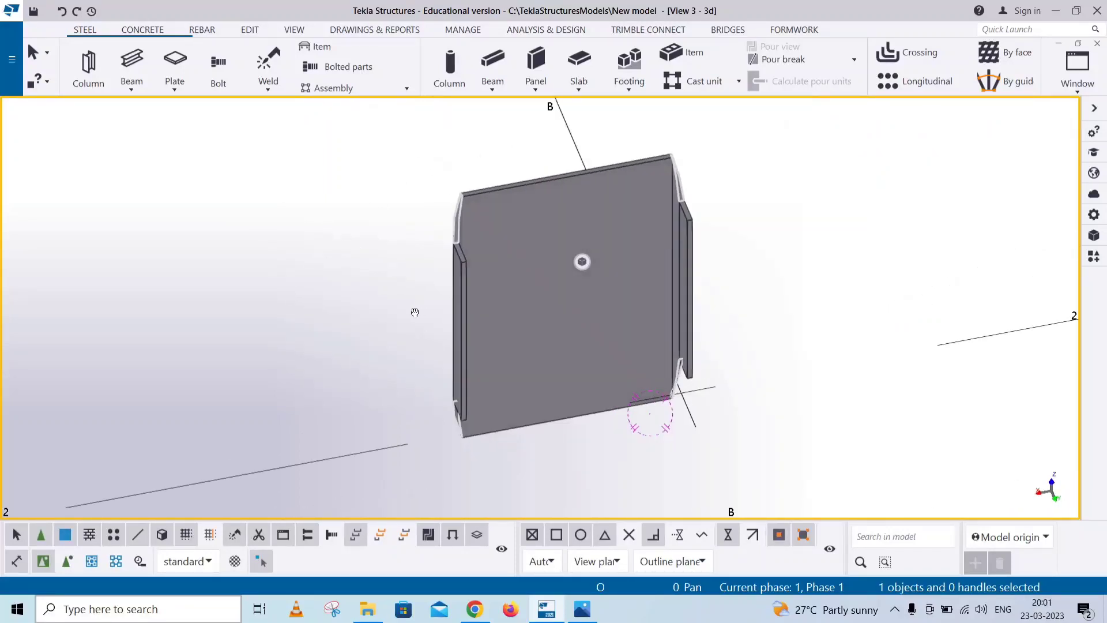
pyautogui.keyDown('ctrl'); pyautogui.moveTo(415, 311); pyautogui.dragTo(478, 301, button='middle'); pyautogui.keyUp('ctrl')
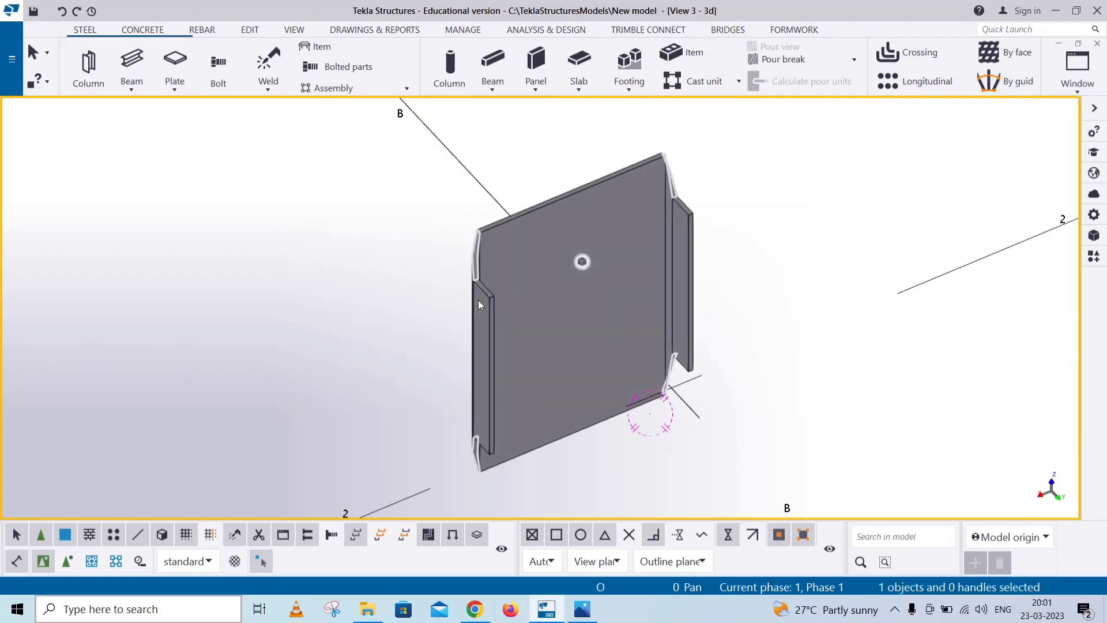
pyautogui.scroll(4, 461, 281)
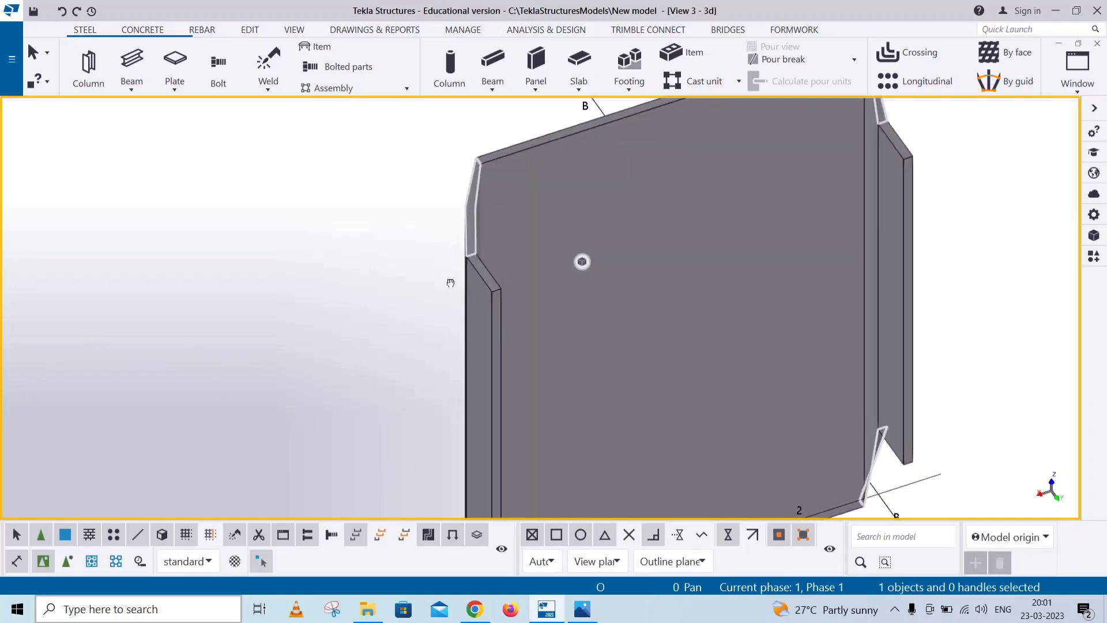
pyautogui.scroll(-5, 494, 301)
pyautogui.keyDown('ctrl'); pyautogui.moveTo(494, 313); pyautogui.dragTo(438, 278, button='middle'); pyautogui.keyUp('ctrl')
pyautogui.scroll(4, 490, 268)
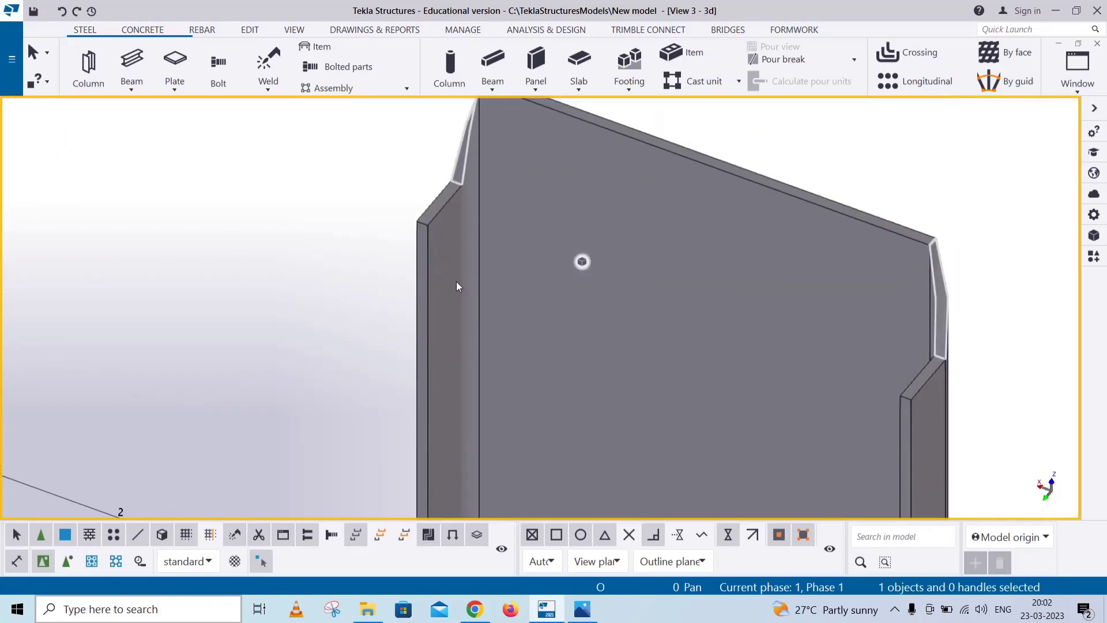
# Select the bent plate and the bend beside one flange to inspect its bend radius.
pyautogui.click(468, 293)
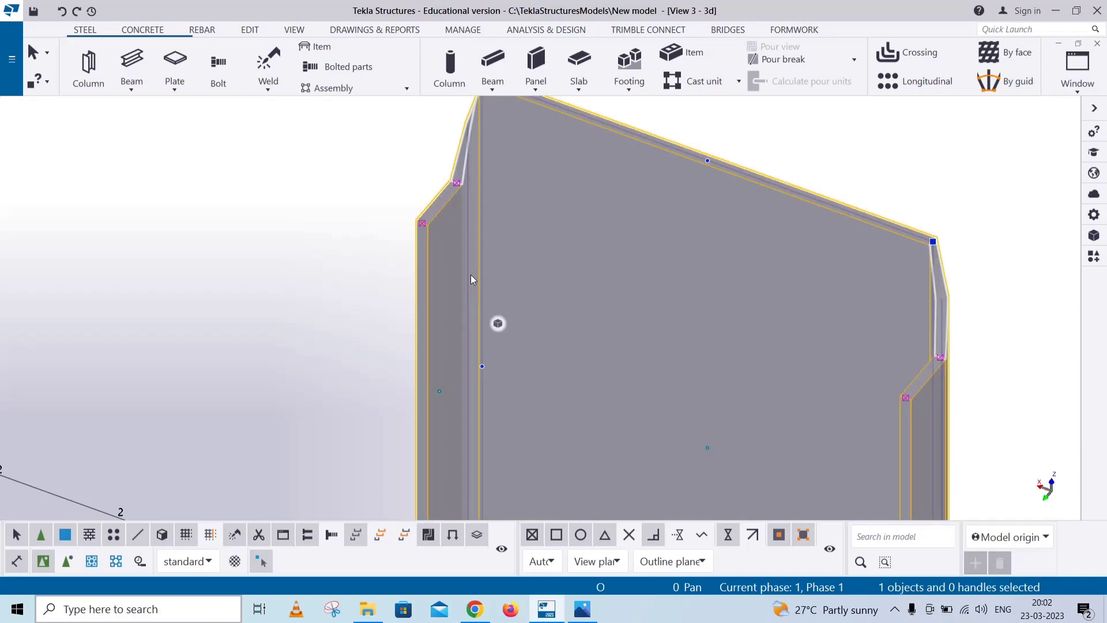
pyautogui.scroll(2, 458, 299)
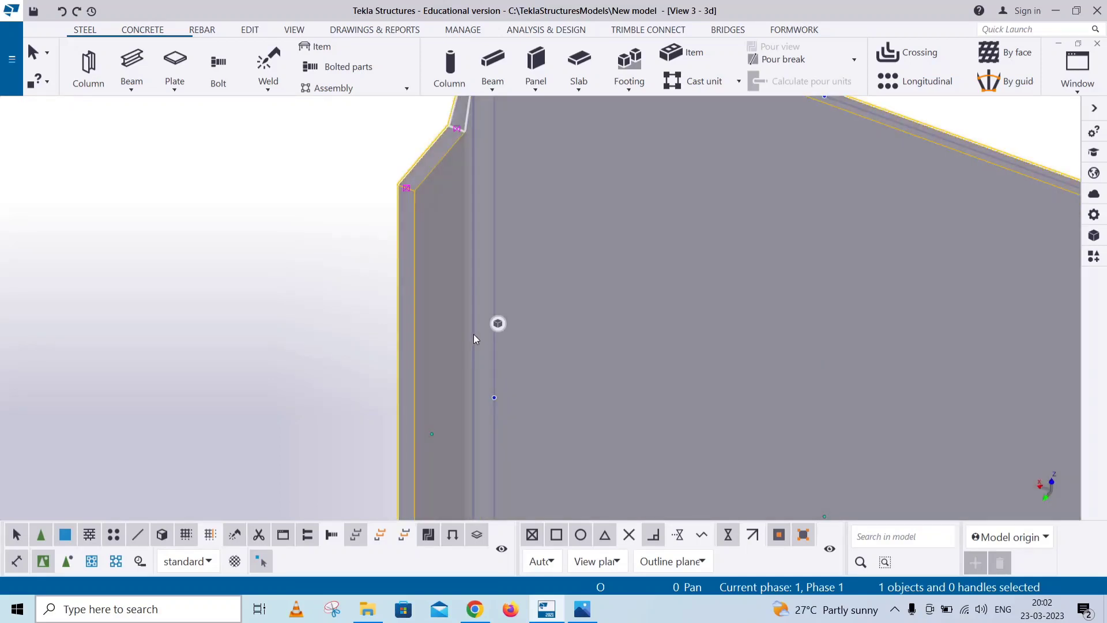
pyautogui.click(474, 334)
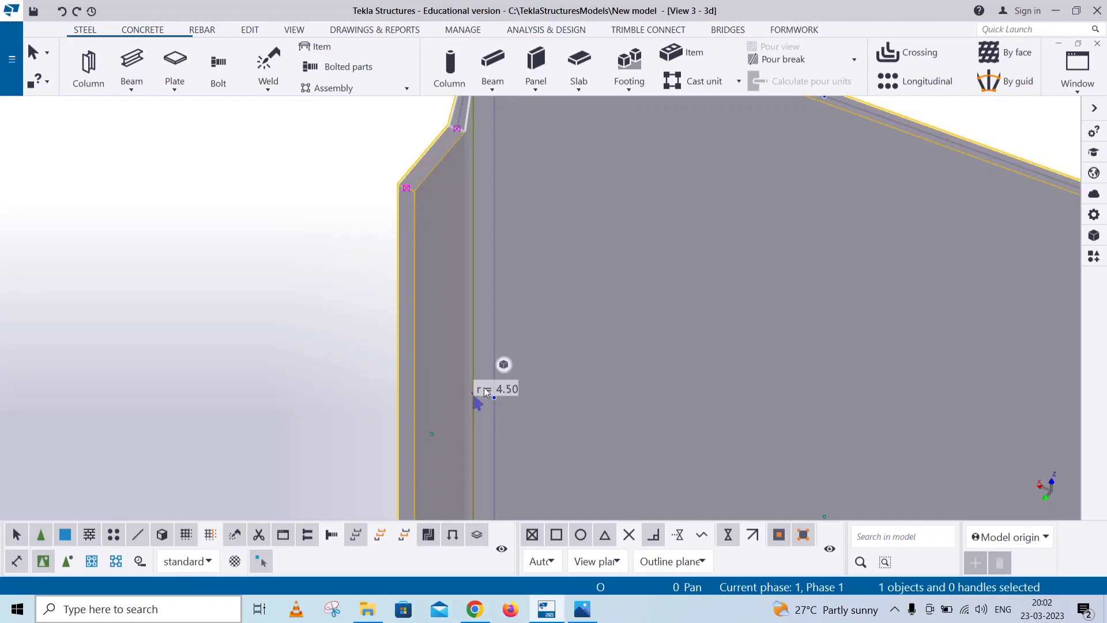
# Measure the inside arc of the bend beside the flange away from grid line B, with the model in plan view.
pyautogui.click(1077, 68)
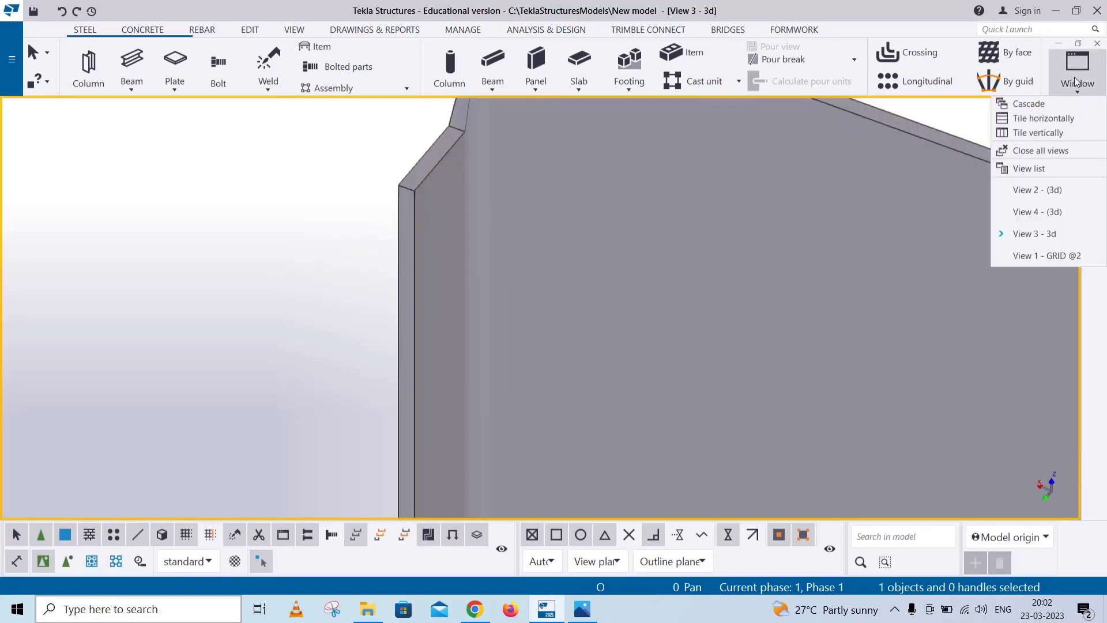
pyautogui.click(314, 189)
pyautogui.hotkey('ctrl', 'p')
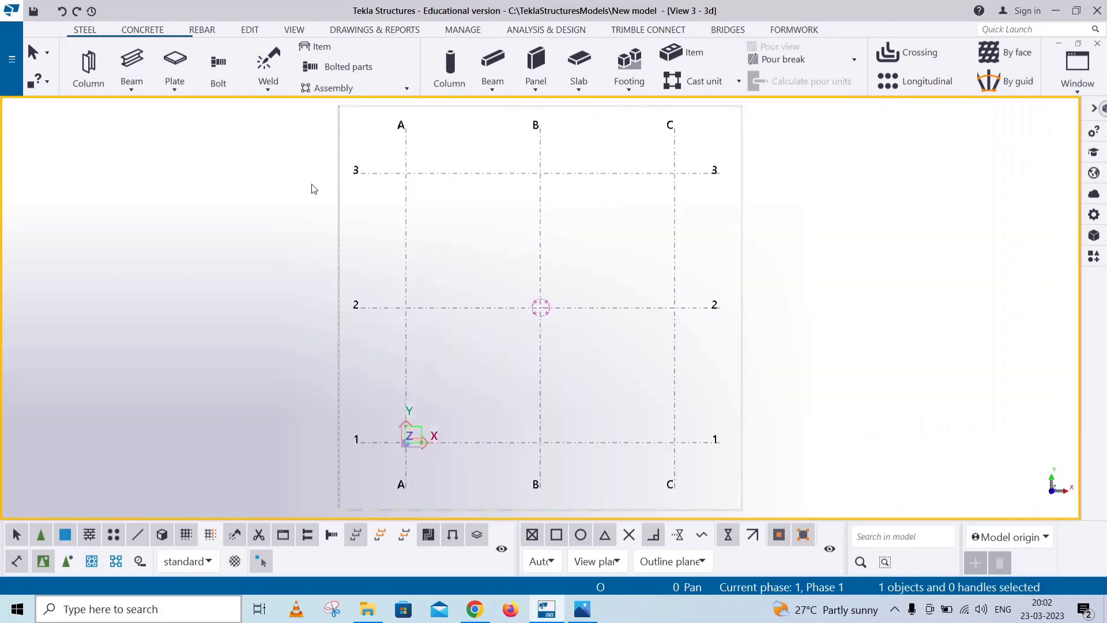
pyautogui.scroll(6, 556, 302)
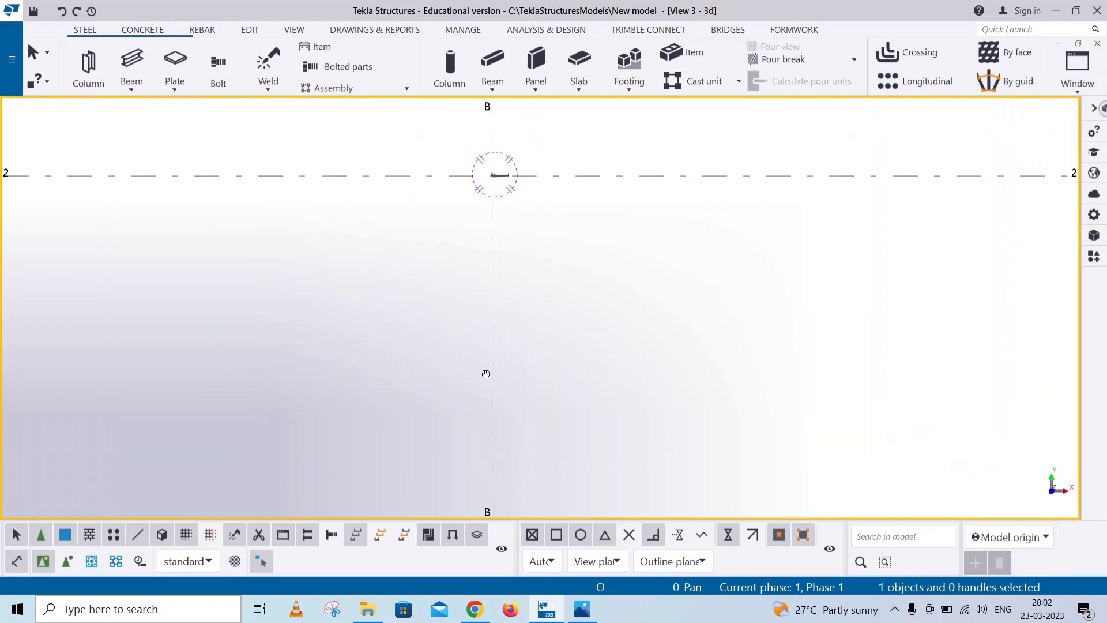
pyautogui.scroll(5, 486, 400)
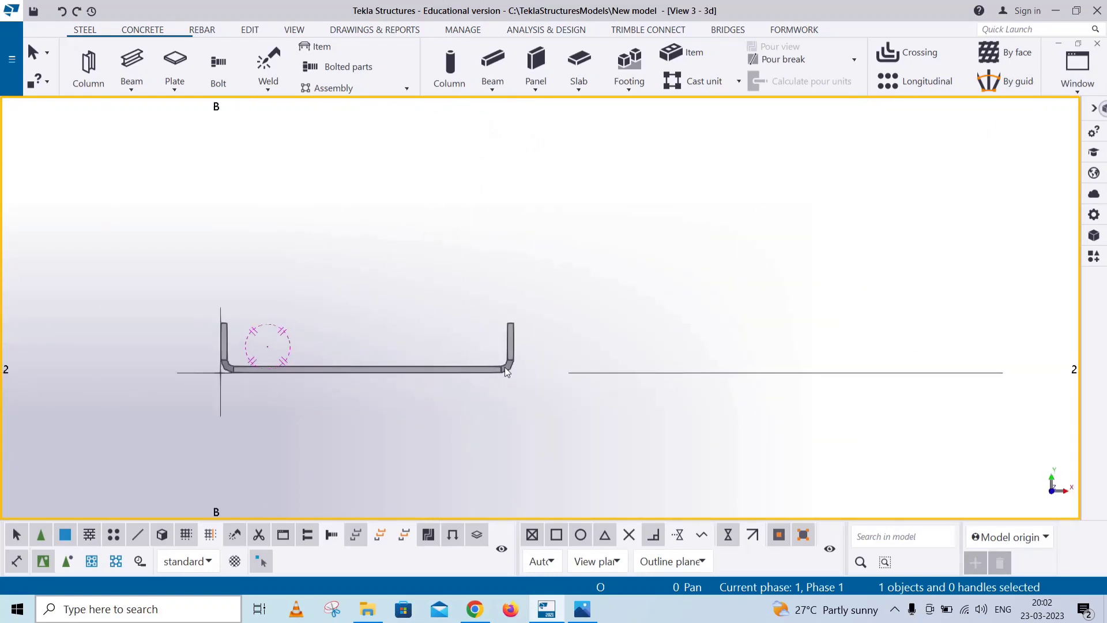
pyautogui.scroll(3, 518, 353)
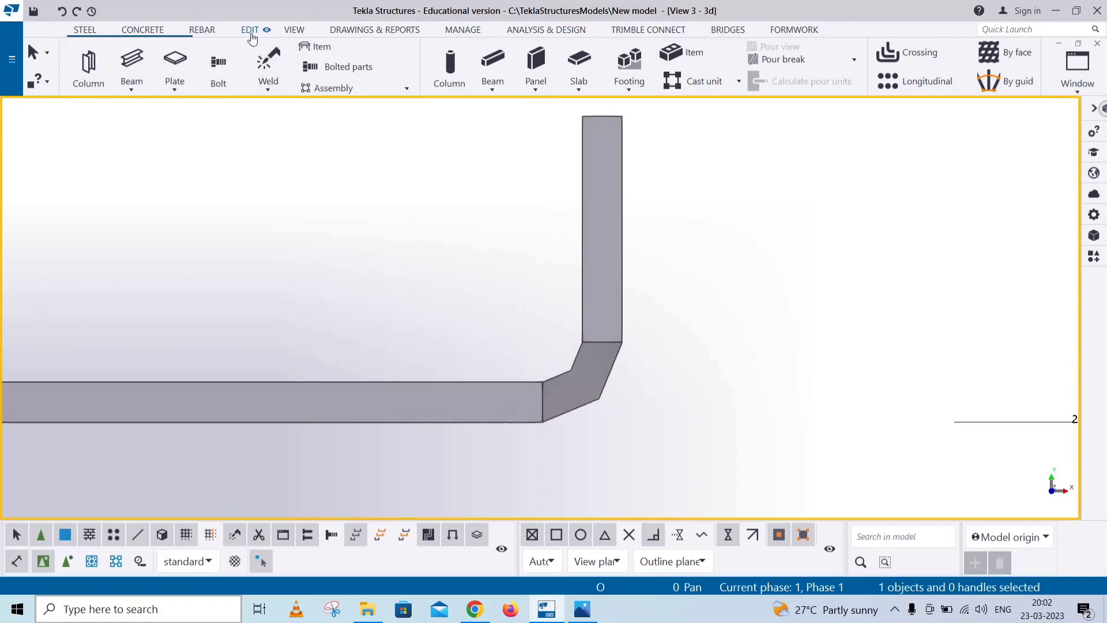
pyautogui.click(250, 29)
pyautogui.click(672, 81)
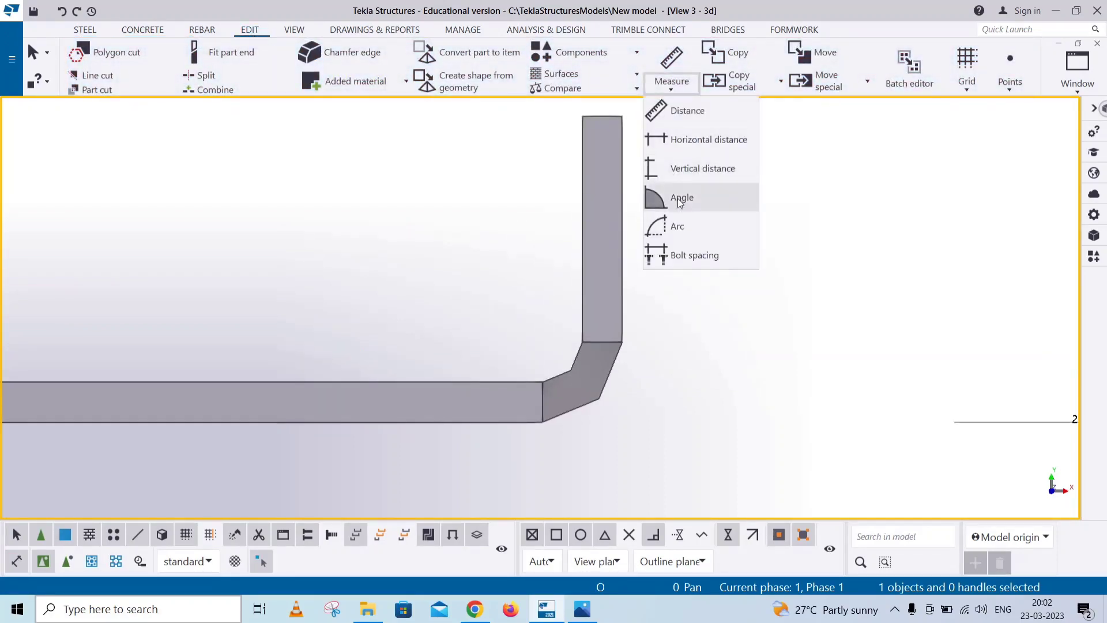
pyautogui.click(678, 228)
pyautogui.click(542, 381)
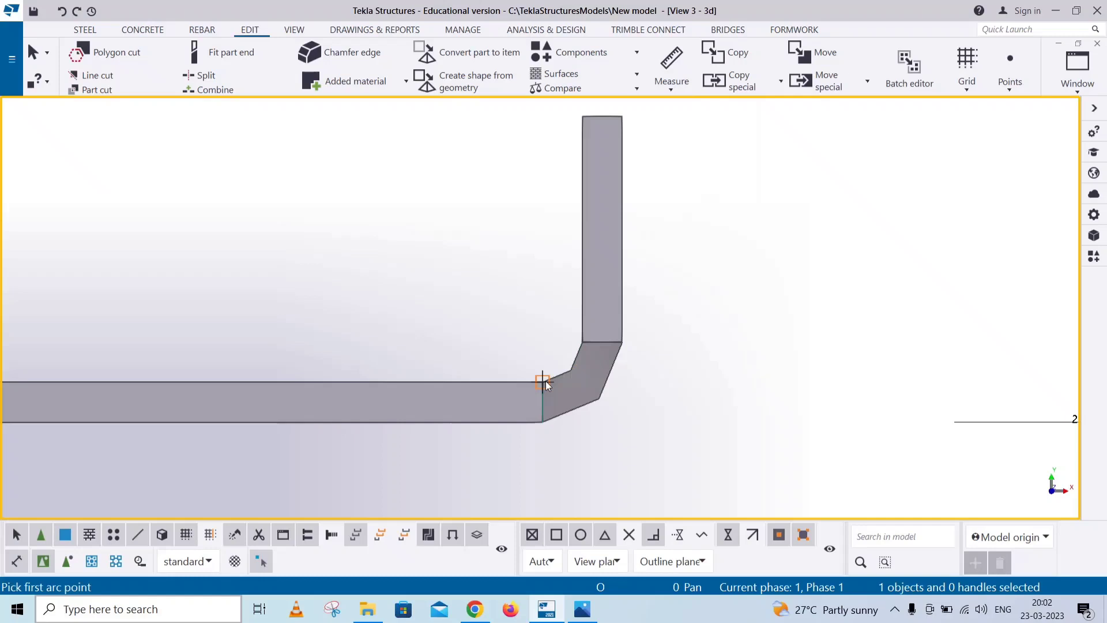
pyautogui.click(570, 369)
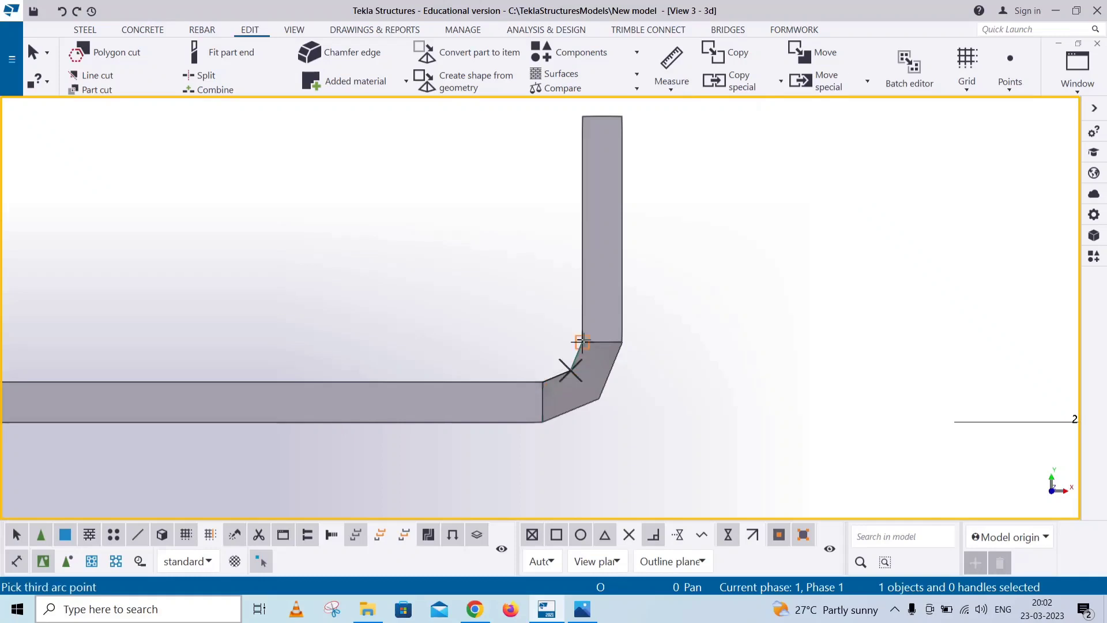
pyautogui.click(582, 342)
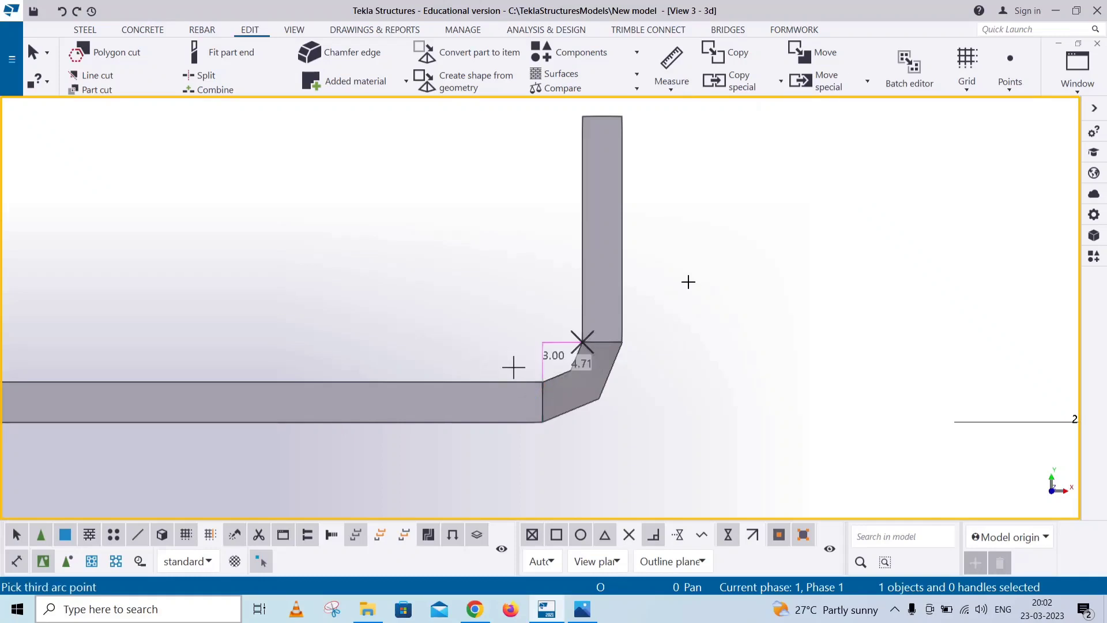
# End the arc measurement and redraw the view to clear it.
pyautogui.rightClick(690, 261)
pyautogui.click(700, 269)
pyautogui.rightClick(777, 255)
pyautogui.click(783, 329)
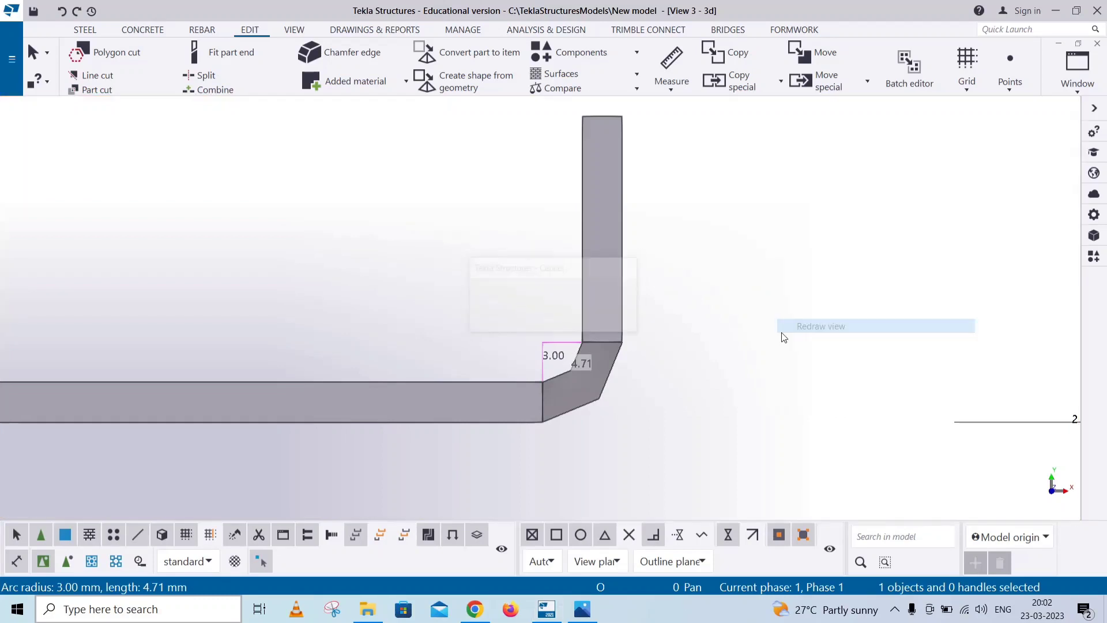
# In the 3D view, change the bend beside the flange away from grid line B from the tapered shape to the square-ended, flange-width shape.
pyautogui.click(619, 245)
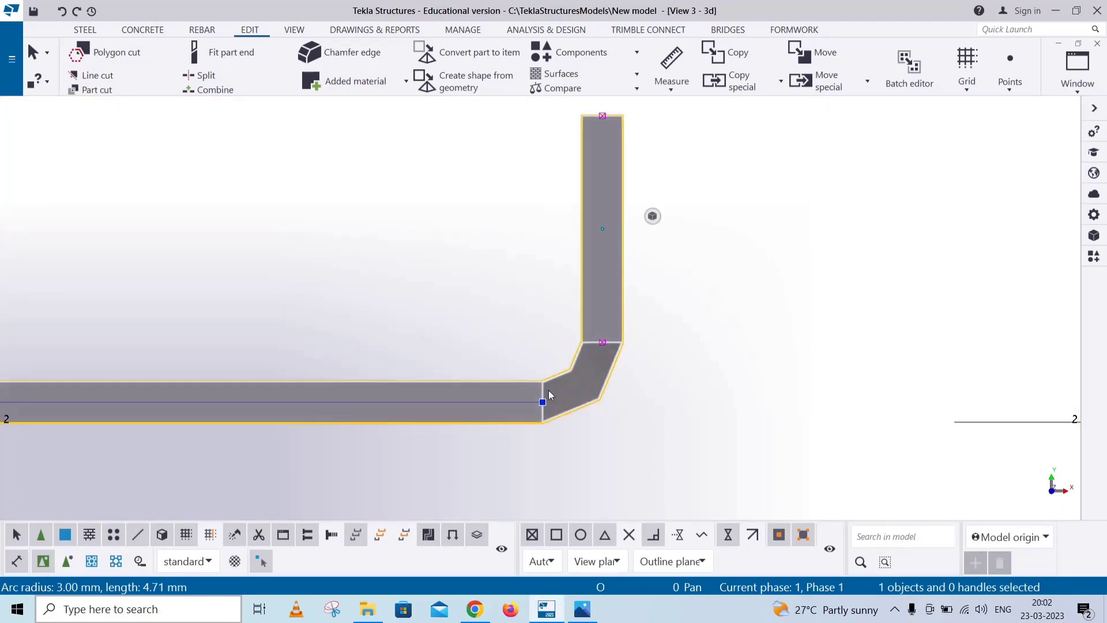
pyautogui.click(1060, 89)
pyautogui.click(890, 245)
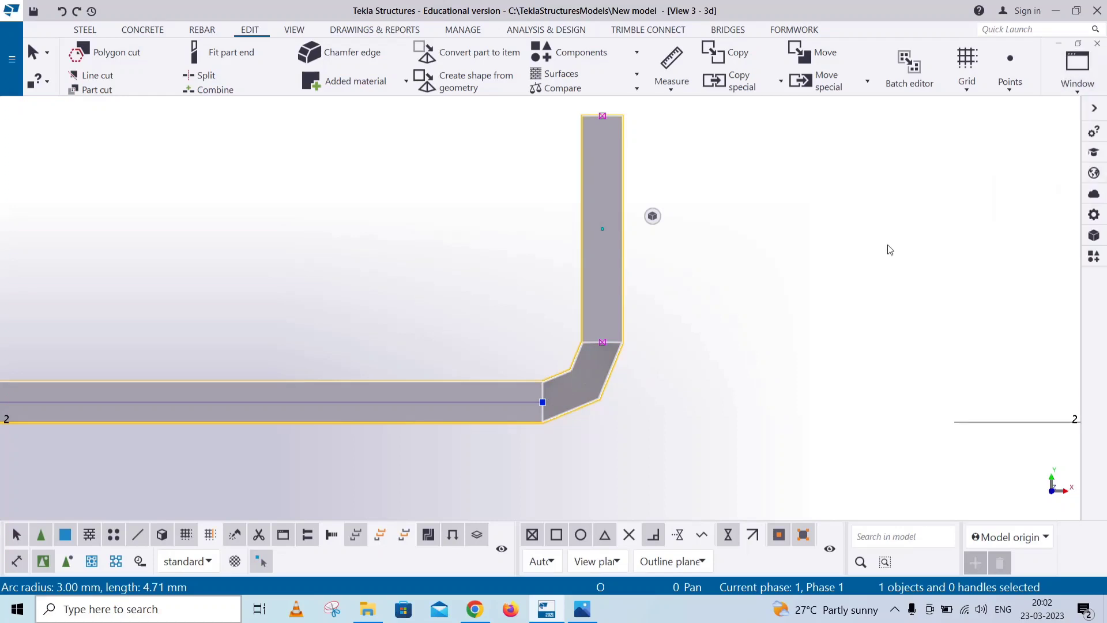
pyautogui.hotkey('ctrl', 'p')
pyautogui.keyDown('ctrl'); pyautogui.moveTo(605, 337); pyautogui.dragTo(507, 358, button='middle'); pyautogui.keyUp('ctrl')
pyautogui.scroll(4, 515, 347)
pyautogui.scroll(4, 574, 336)
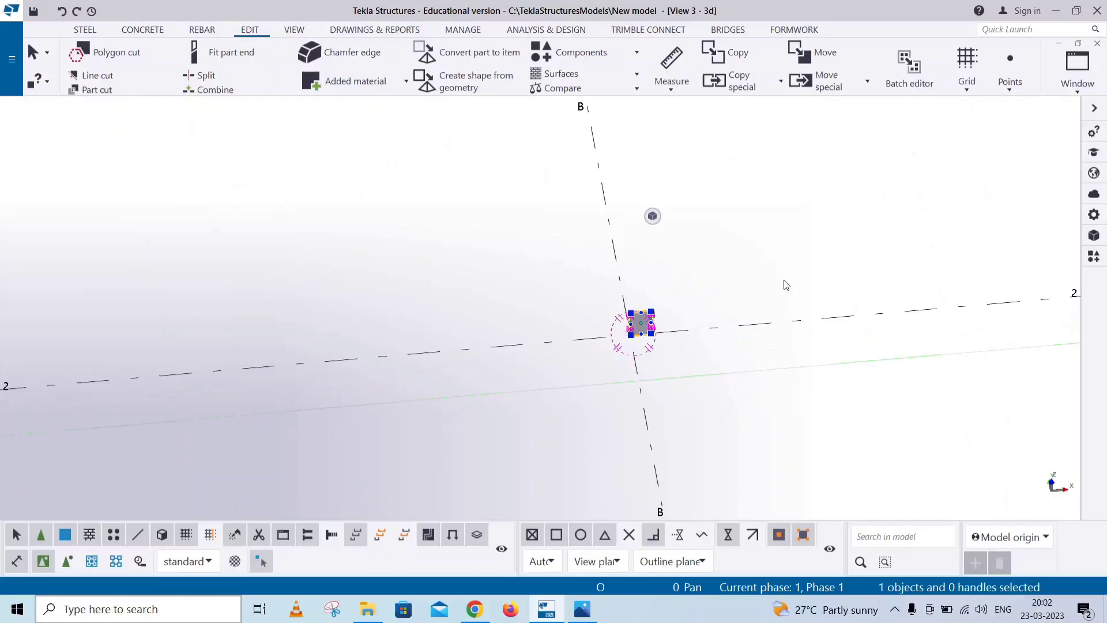
pyautogui.click(603, 425)
pyautogui.moveTo(603, 425)
pyautogui.keyDown('ctrl'); pyautogui.mouseDown(button='middle')
pyautogui.moveTo(648, 361)
pyautogui.moveTo(561, 361)
pyautogui.moveTo(884, 388)
pyautogui.moveTo(963, 383)
pyautogui.mouseUp(button='middle'); pyautogui.keyUp('ctrl')
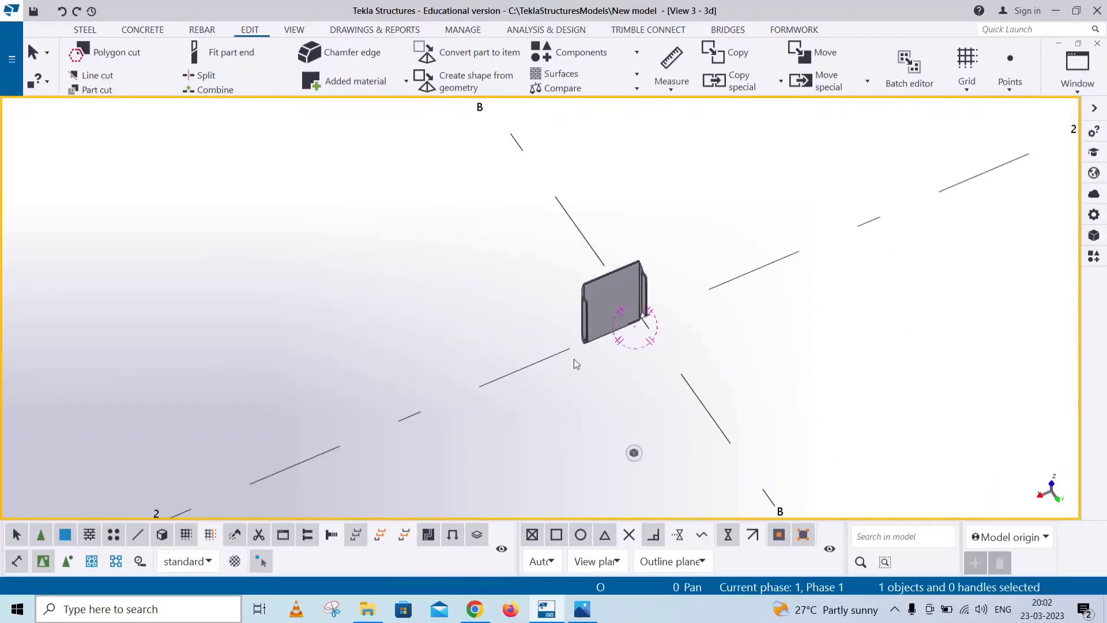
pyautogui.scroll(5, 600, 305)
pyautogui.keyDown('ctrl'); pyautogui.moveTo(588, 394); pyautogui.dragTo(500, 220, button='middle'); pyautogui.keyUp('ctrl')
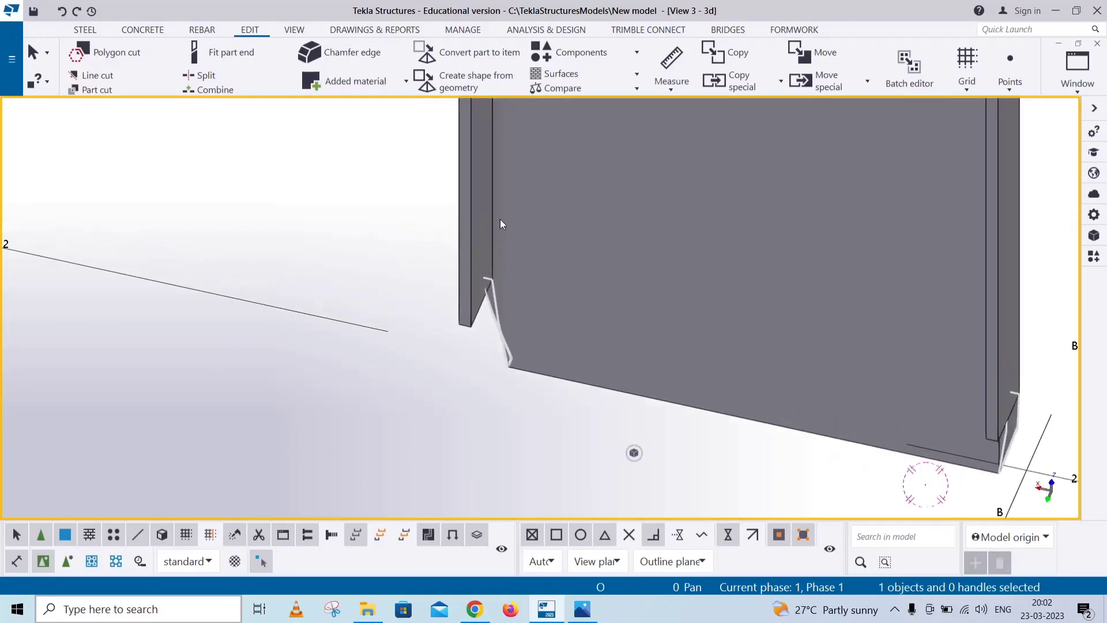
pyautogui.scroll(5, 508, 258)
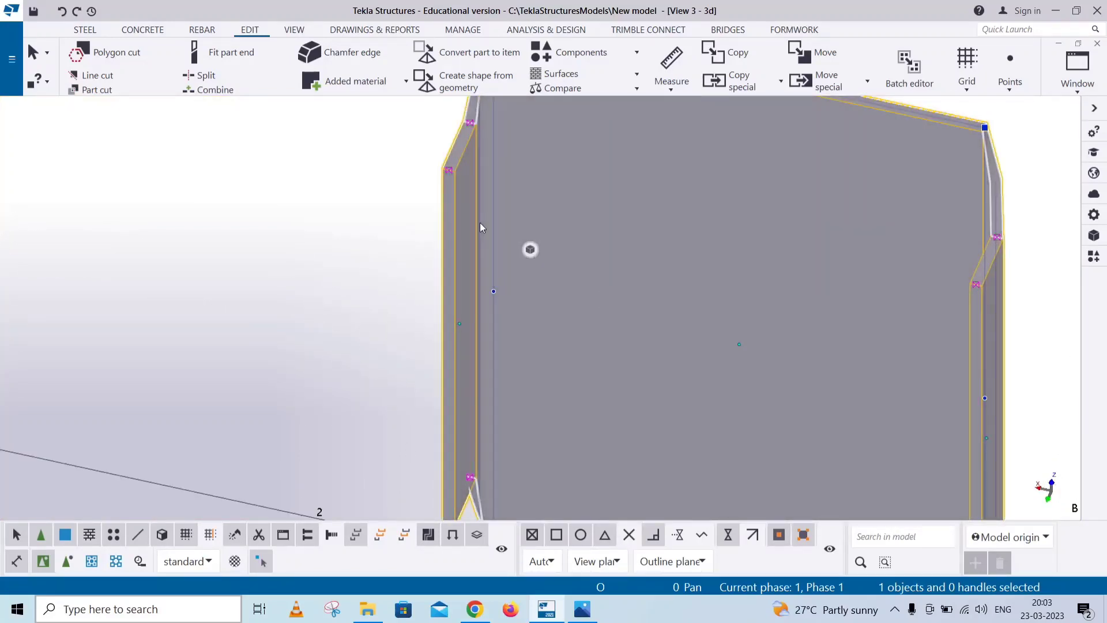
pyautogui.moveTo(480, 222)
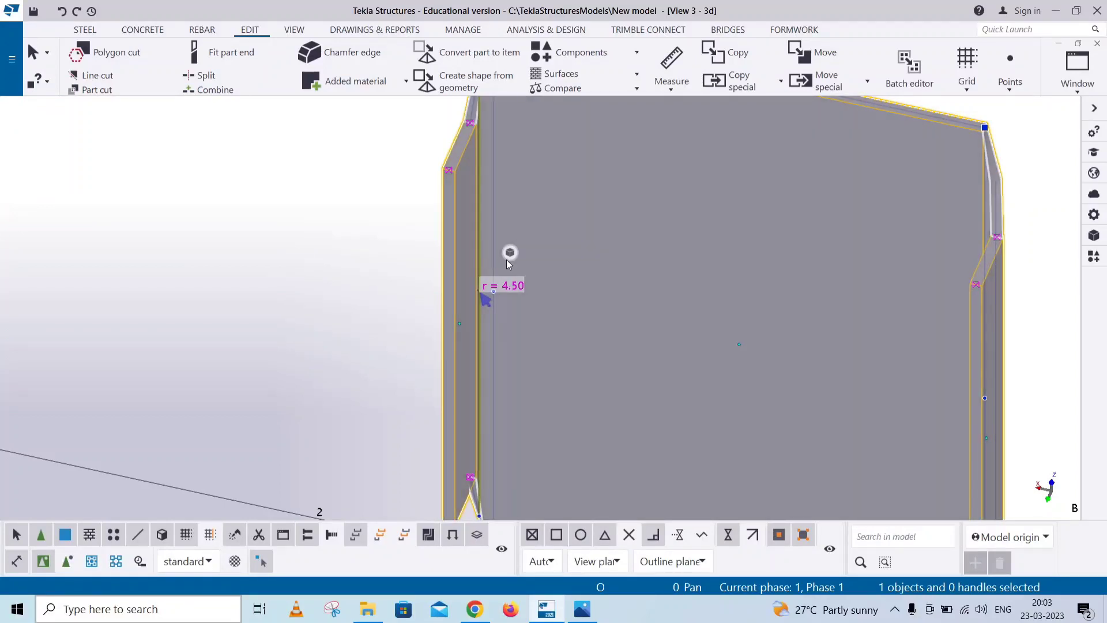
pyautogui.click(509, 256)
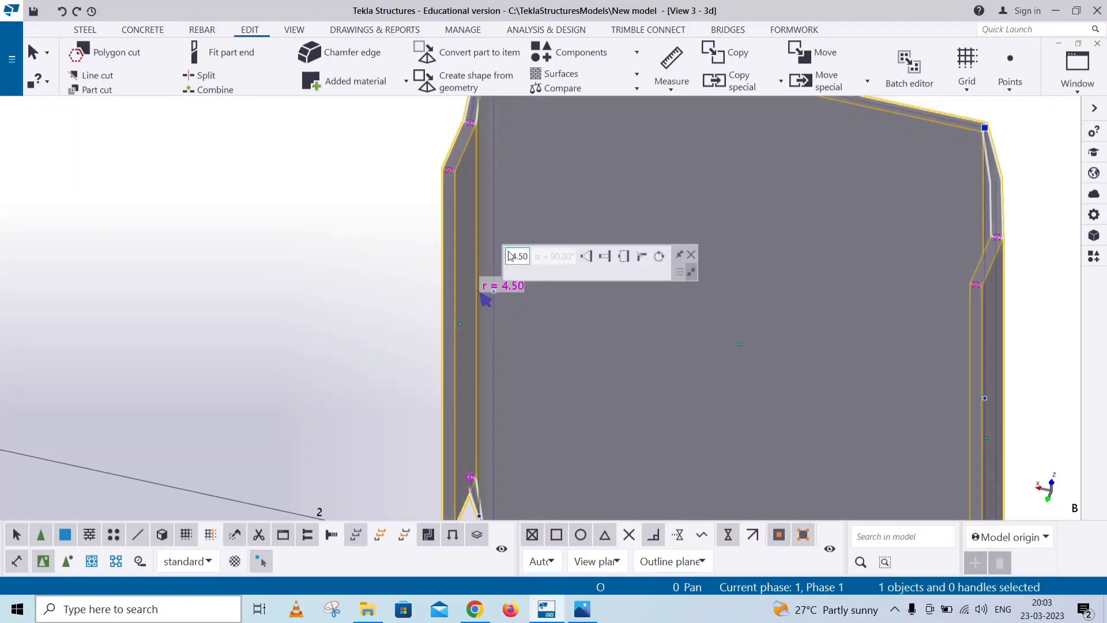
pyautogui.click(603, 258)
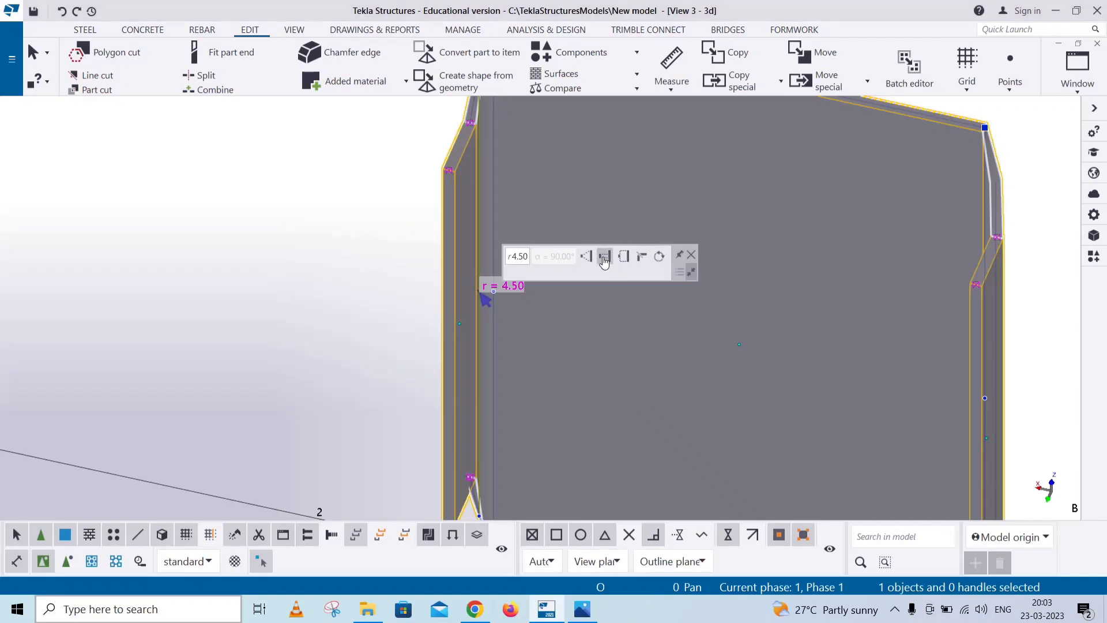
# Give the bend beside the flange at grid line B the same square-ended, flange-width shape.
pyautogui.scroll(-1, 464, 161)
pyautogui.scroll(-2, 467, 155)
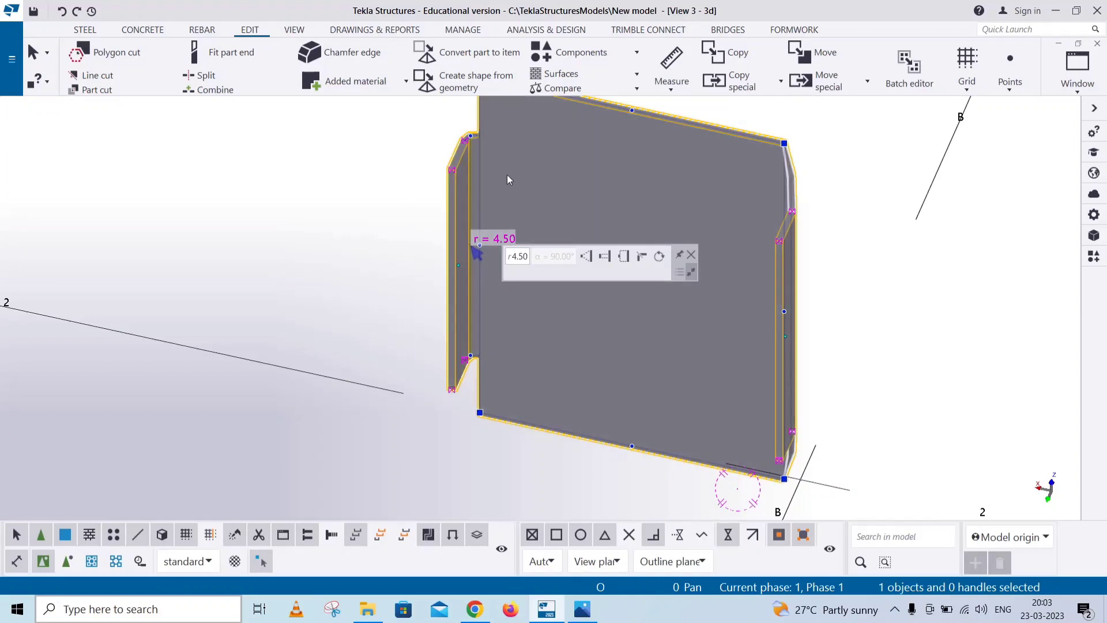
pyautogui.keyDown('ctrl'); pyautogui.moveTo(444, 383); pyautogui.dragTo(825, 239, button='middle'); pyautogui.keyUp('ctrl')
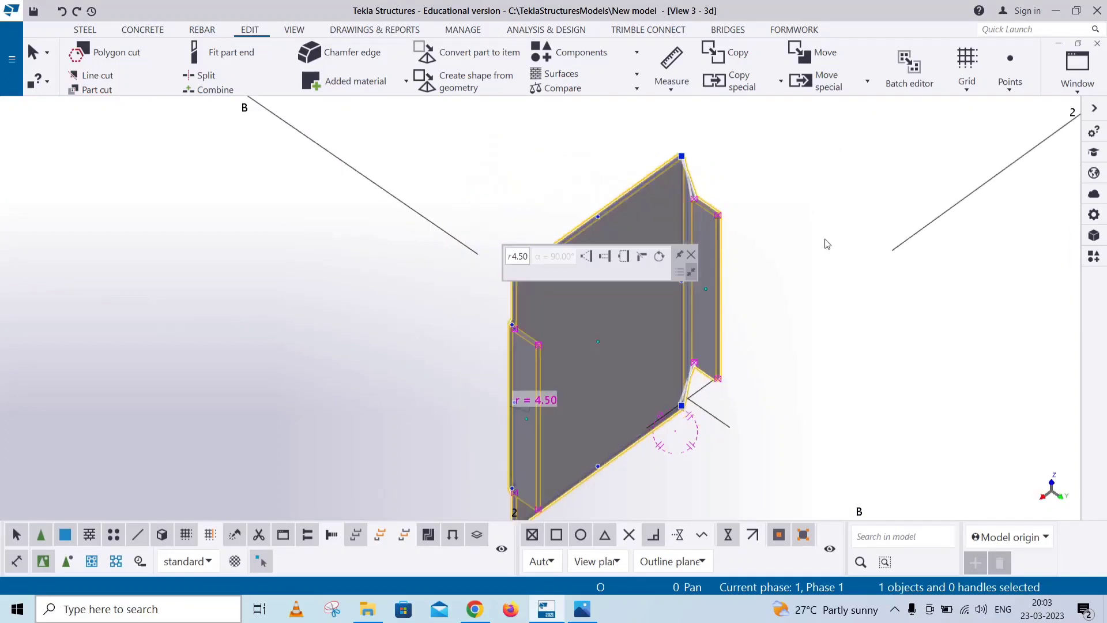
pyautogui.click(743, 234)
pyautogui.click(686, 255)
pyautogui.scroll(5, 686, 255)
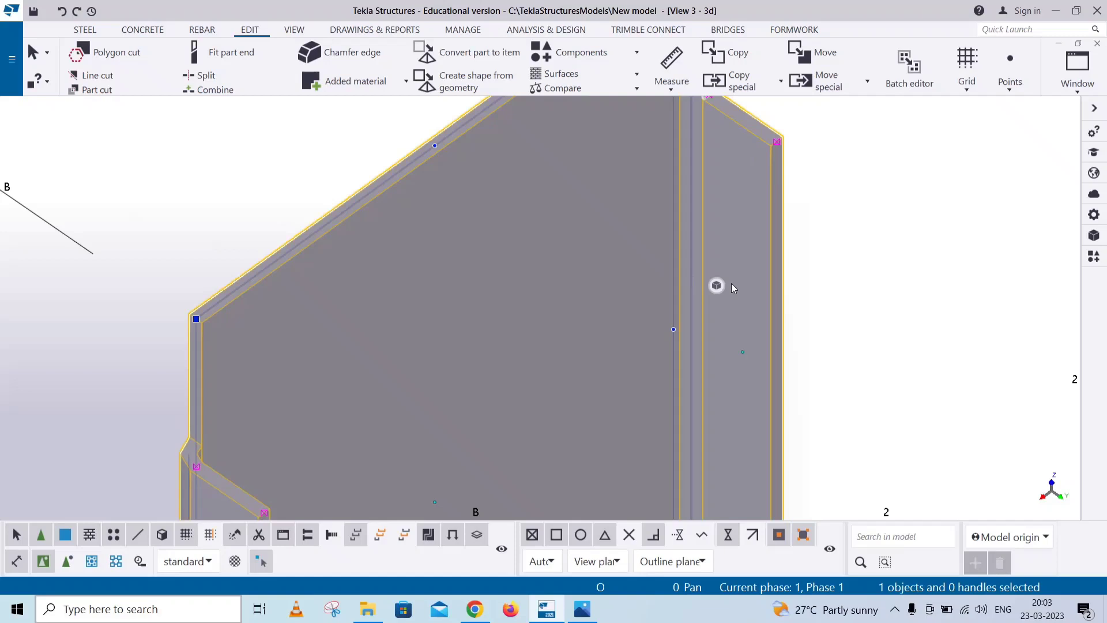
pyautogui.scroll(-4, 707, 281)
pyautogui.scroll(3, 682, 217)
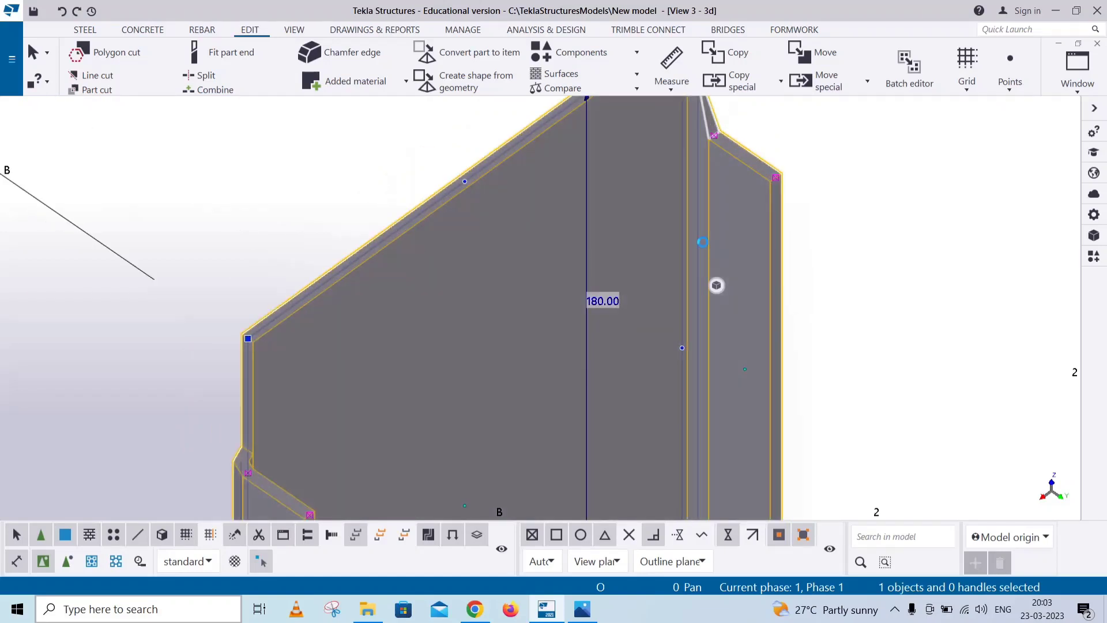
pyautogui.click(701, 242)
pyautogui.click(695, 238)
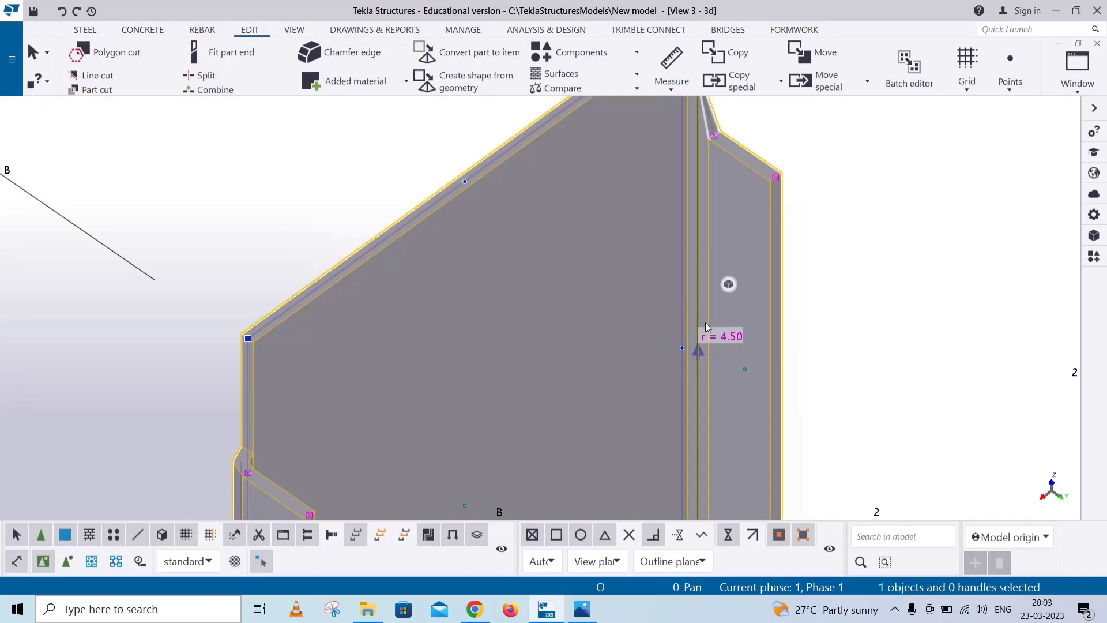
pyautogui.moveTo(728, 285)
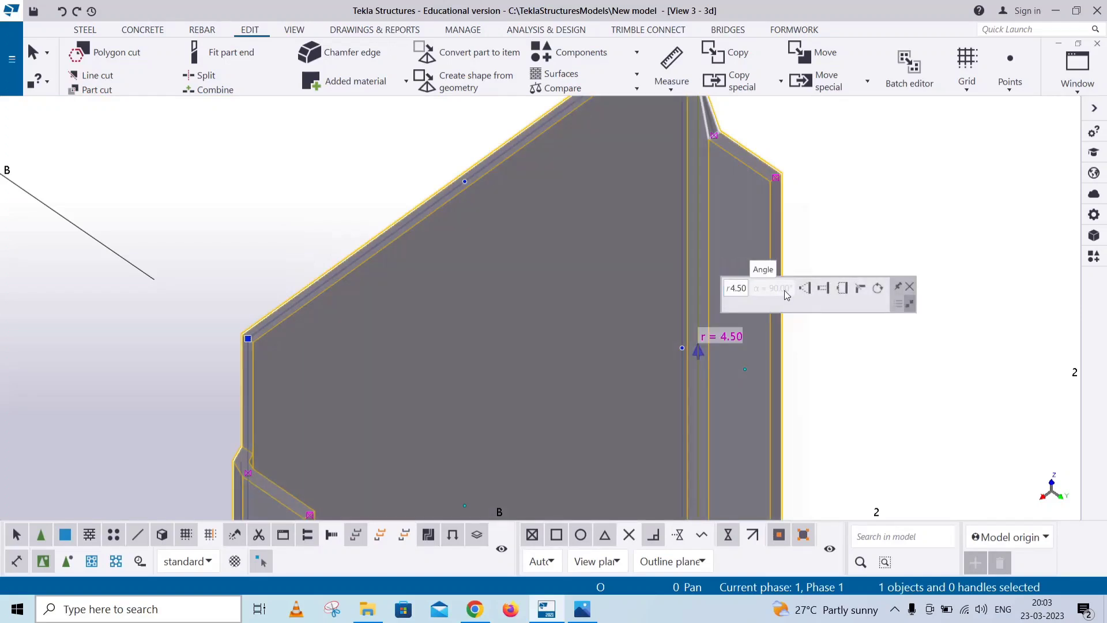
pyautogui.click(824, 289)
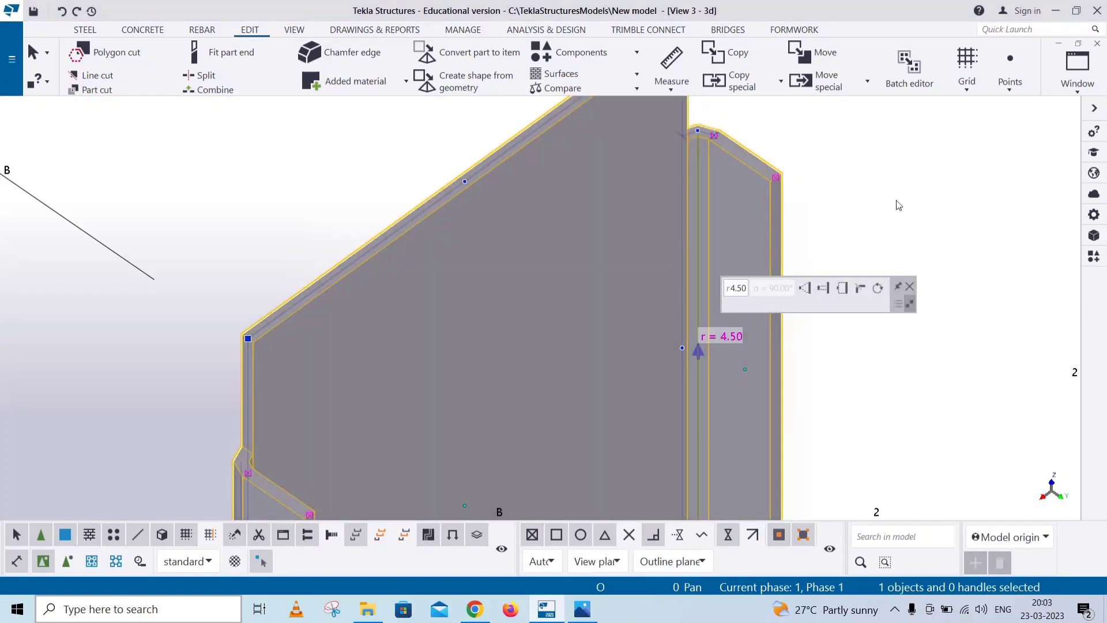
# Return the model to plan view and bring up the bent plate's profile near grid lines B and 2.
pyautogui.scroll(-8, 895, 205)
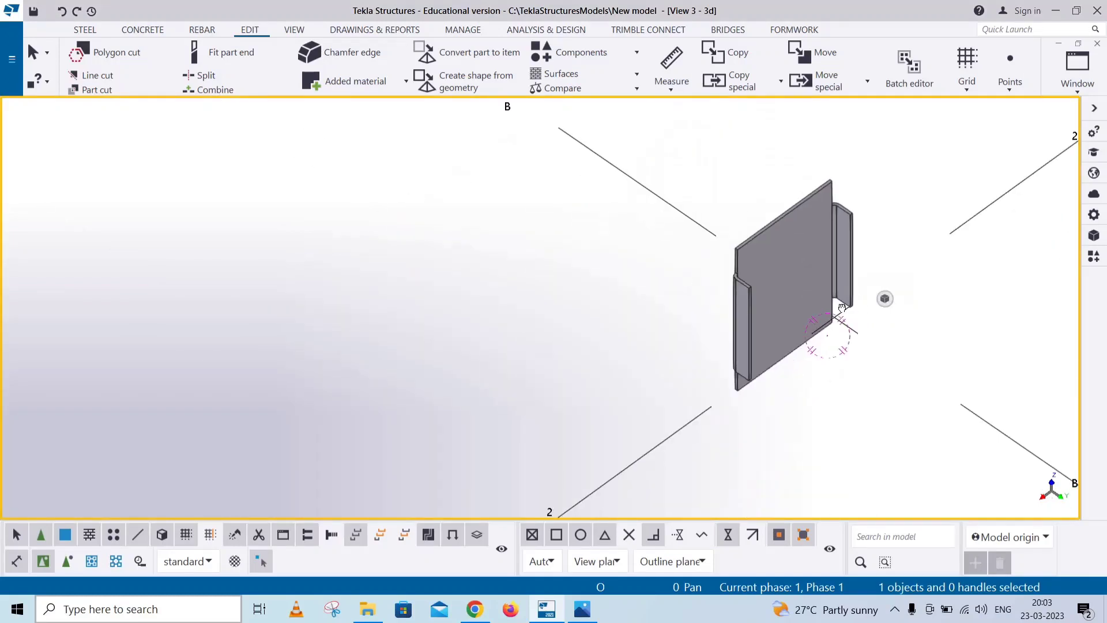
pyautogui.hotkey('ctrl', 'p')
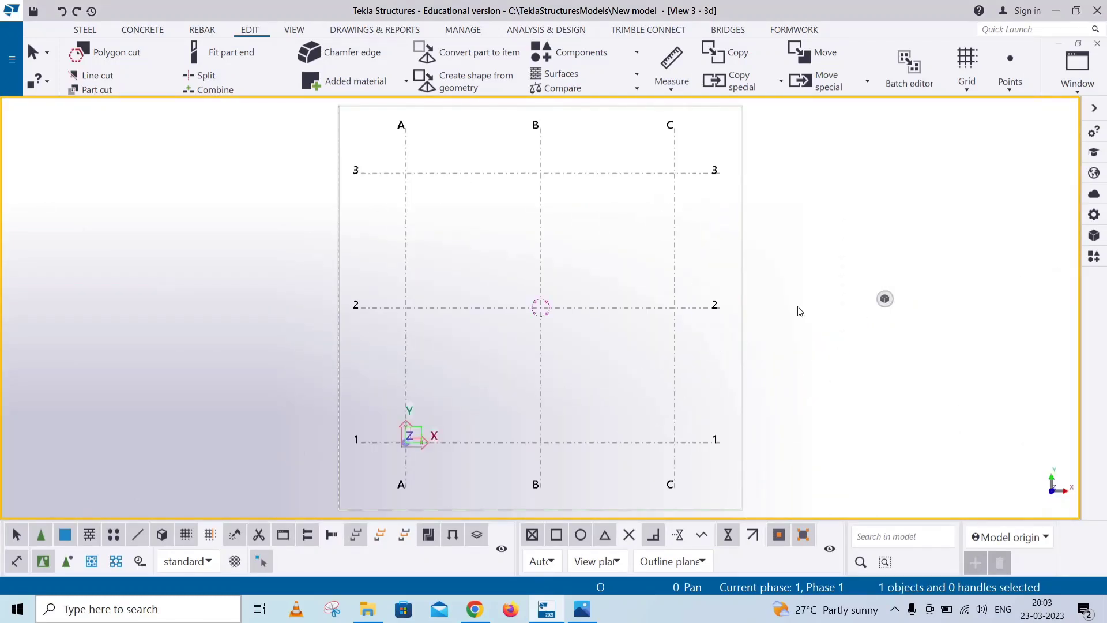
pyautogui.scroll(5, 578, 336)
pyautogui.scroll(5, 459, 258)
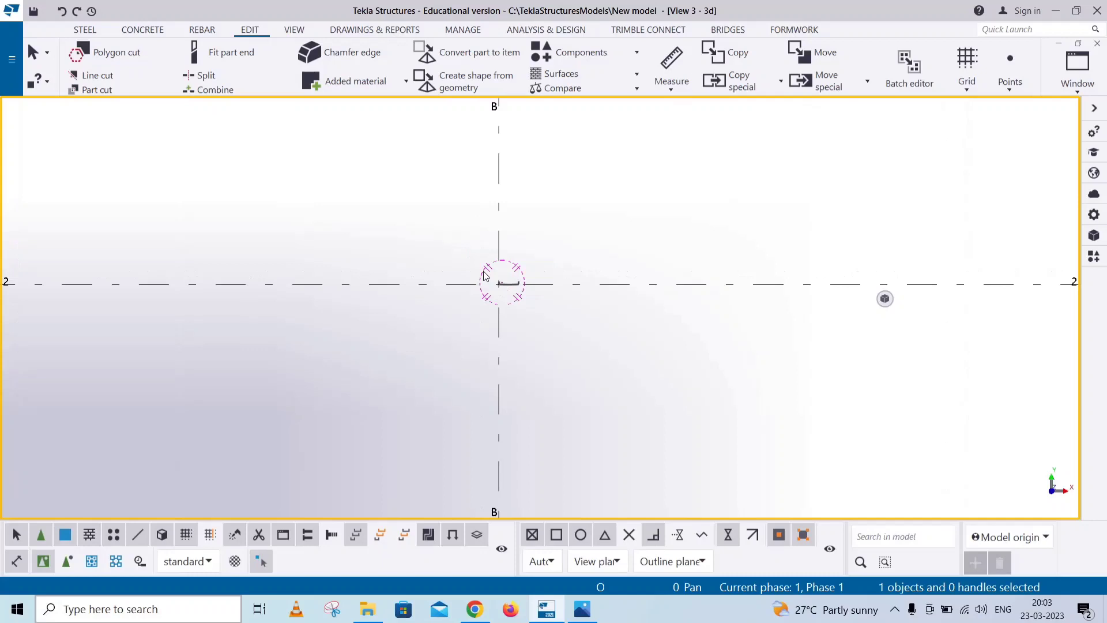
pyautogui.scroll(2, 556, 288)
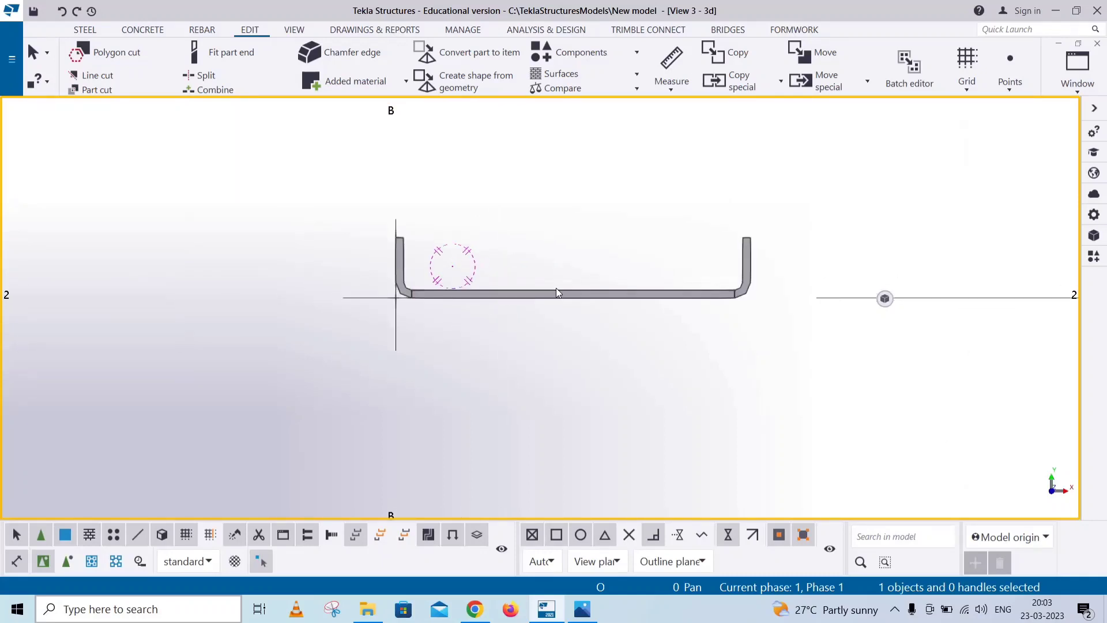
pyautogui.click(674, 91)
pyautogui.click(686, 140)
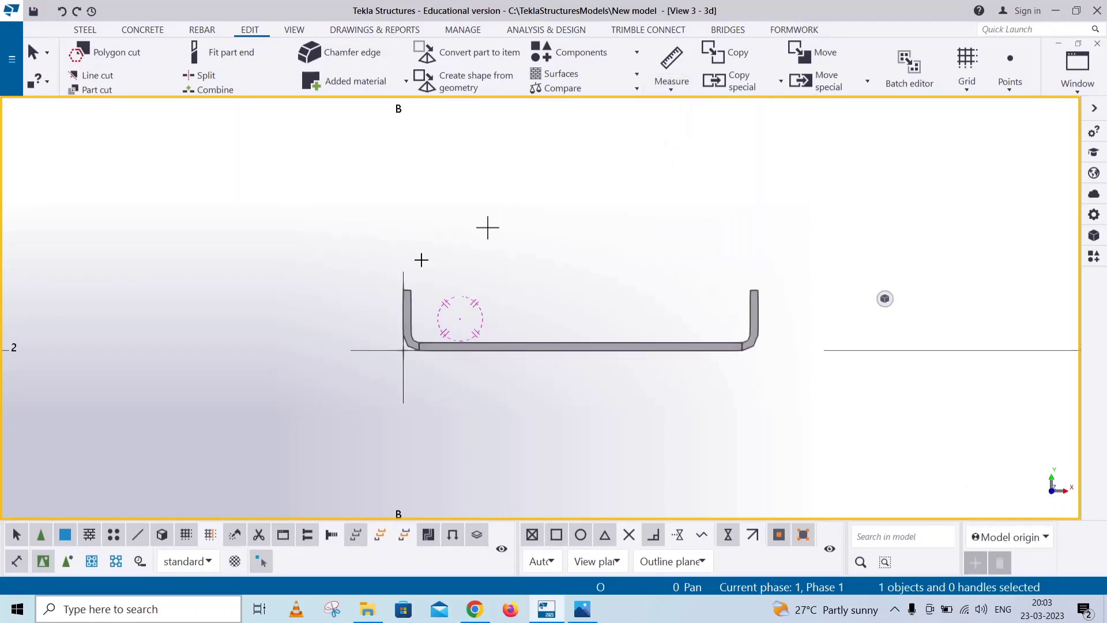
pyautogui.click(407, 289)
pyautogui.rightClick(449, 230)
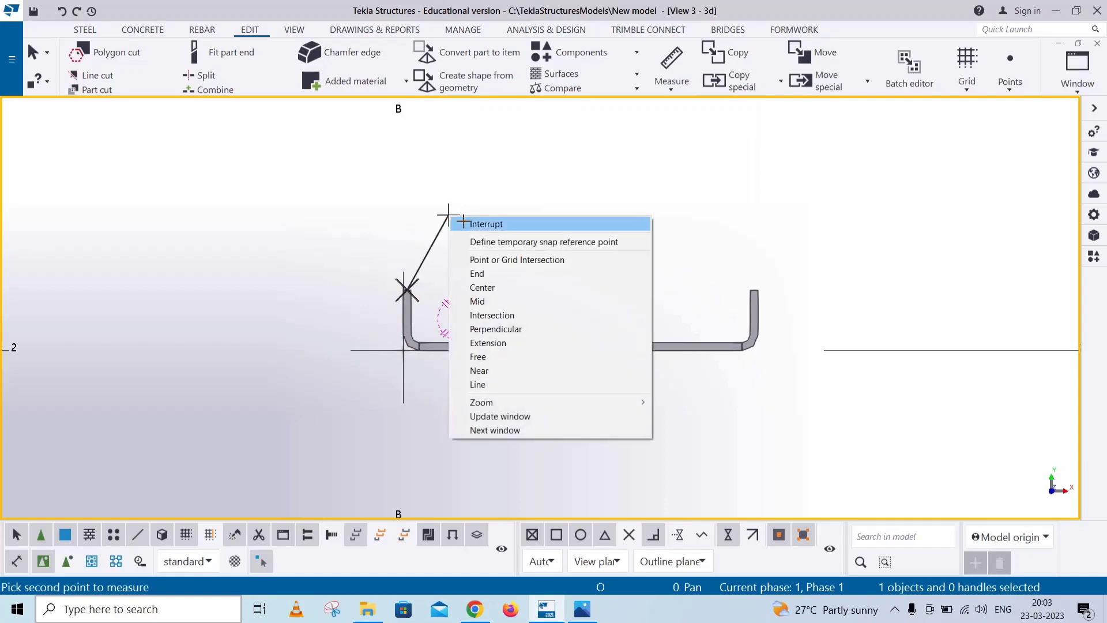
pyautogui.click(464, 222)
# Measure the horizontal overall width between the outer faces of the two flanges in the plan view.
pyautogui.click(672, 83)
pyautogui.click(684, 138)
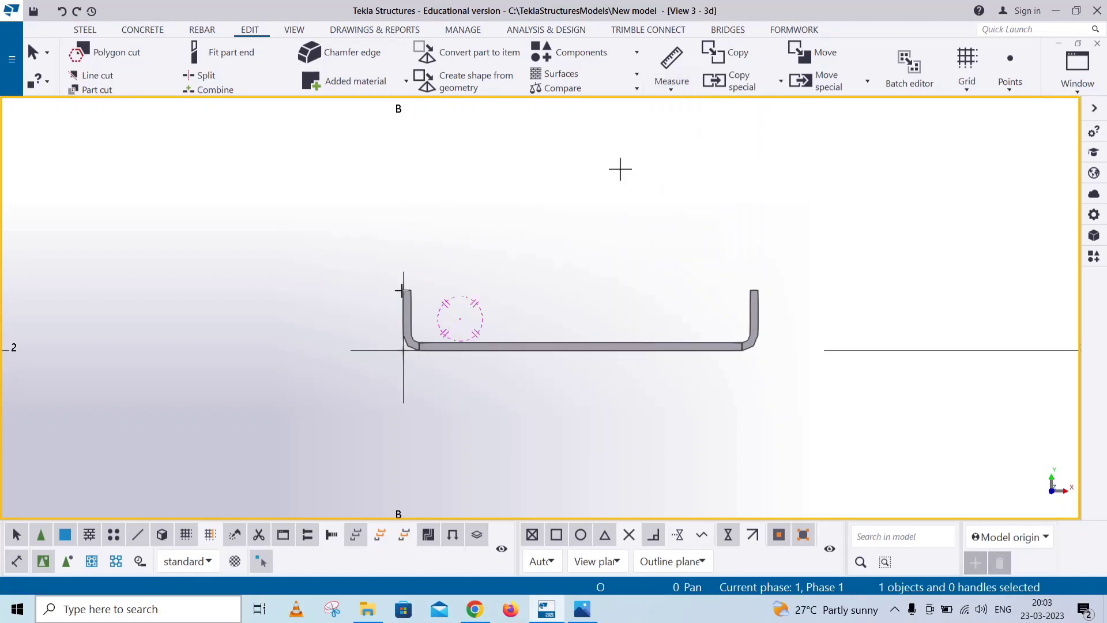
pyautogui.scroll(2, 397, 282)
pyautogui.click(411, 299)
pyautogui.scroll(-3, 620, 333)
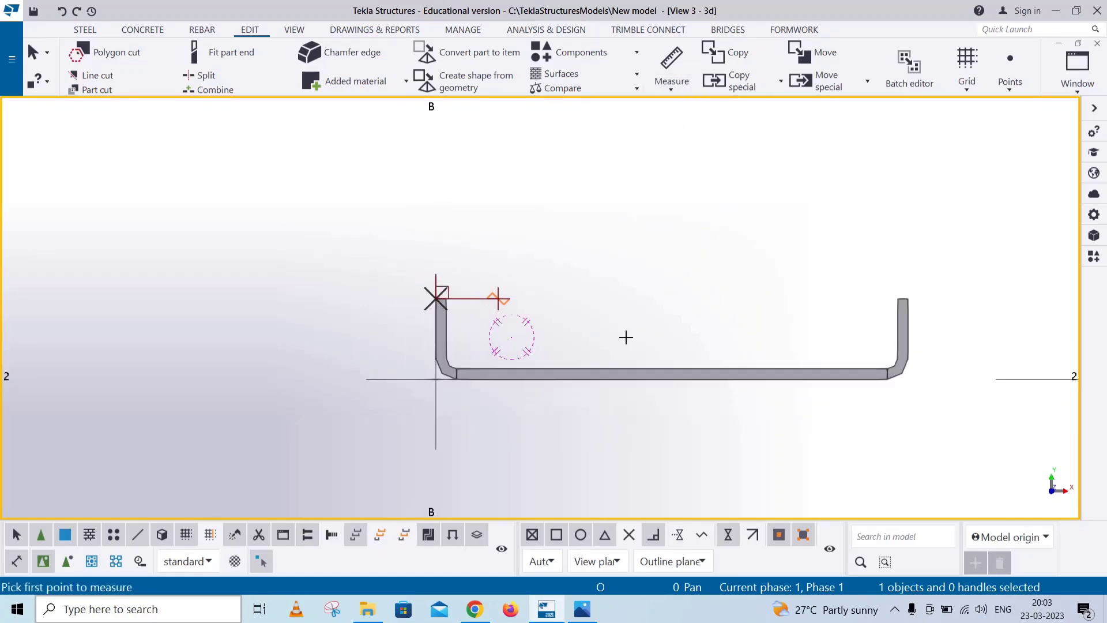
pyautogui.scroll(3, 737, 311)
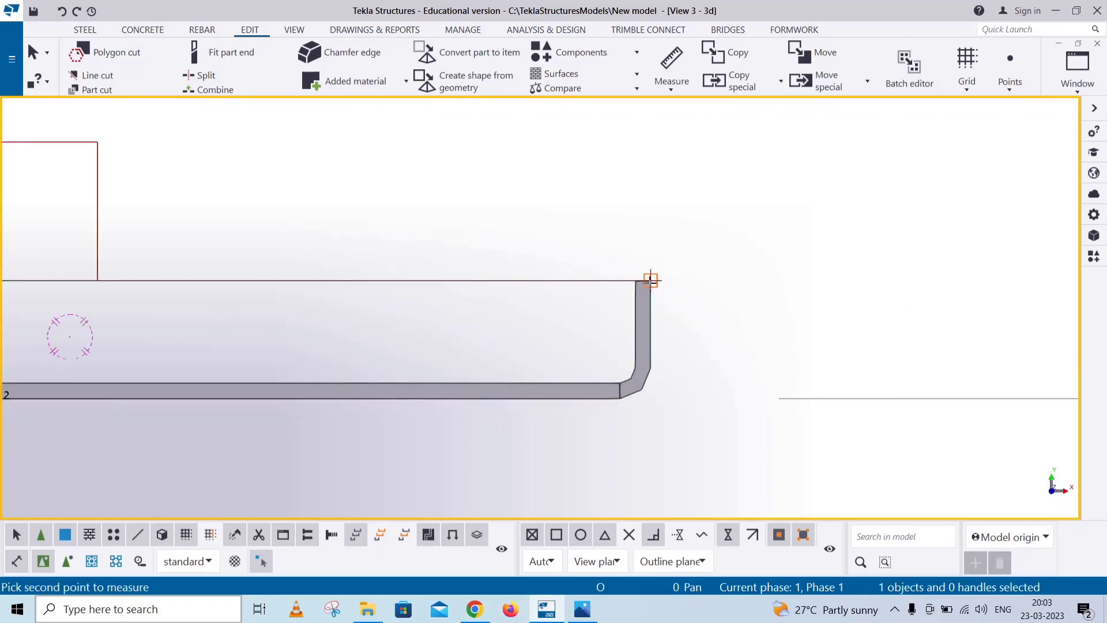
pyautogui.click(650, 281)
pyautogui.click(650, 281)
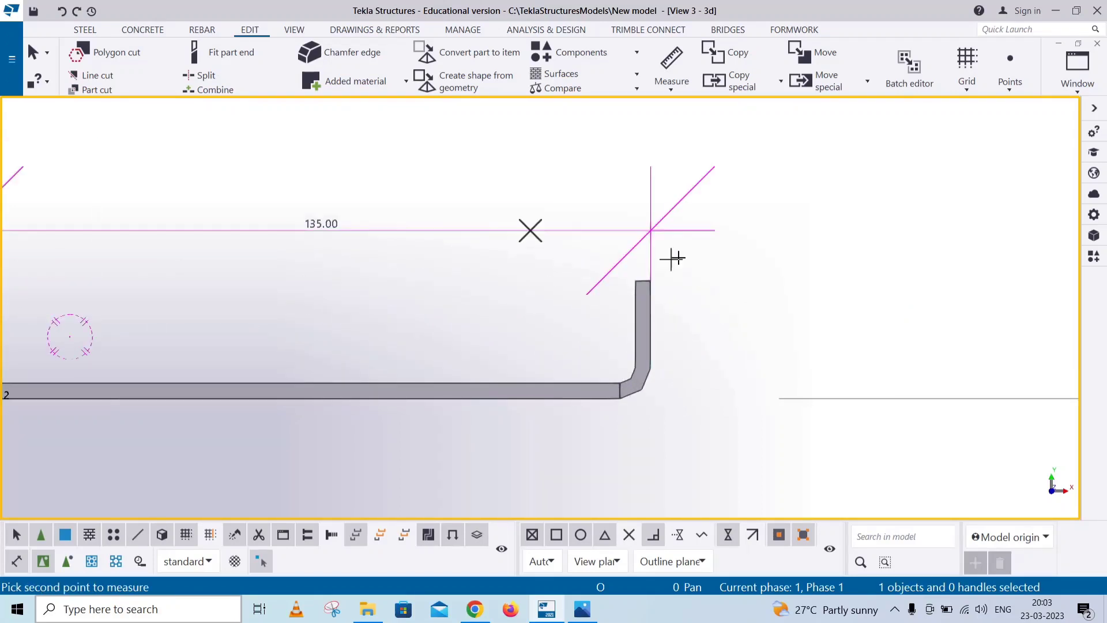
pyautogui.scroll(-3, 700, 250)
pyautogui.rightClick(720, 181)
pyautogui.click(749, 197)
# Measure the vertical height of the flange away from grid line B and compare the dimensions with the reference drawing.
pyautogui.click(671, 87)
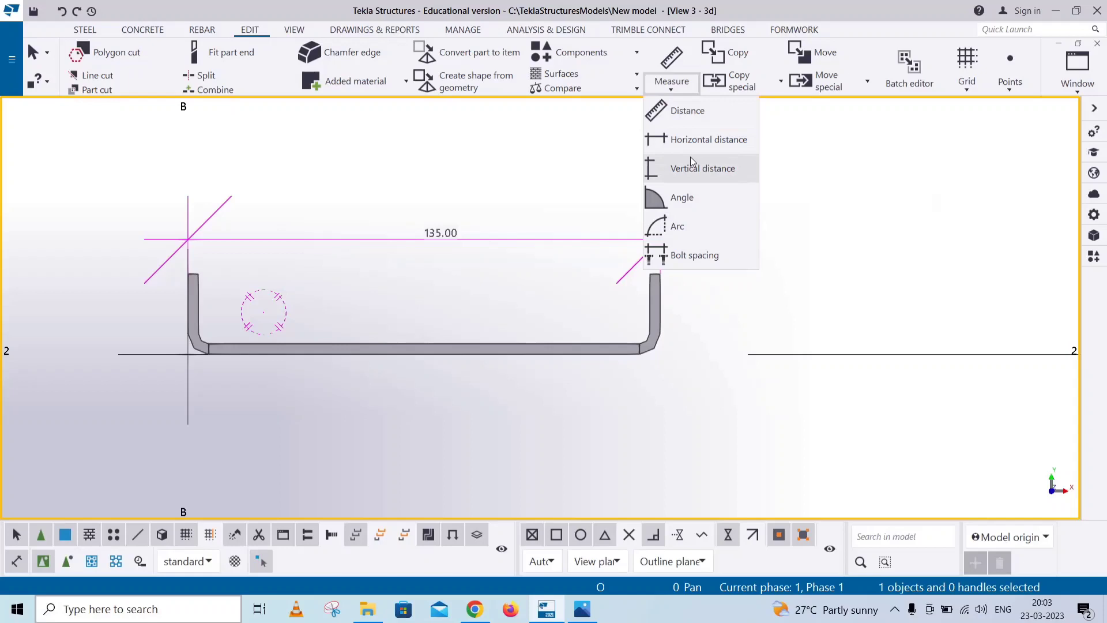
pyautogui.click(704, 168)
pyautogui.scroll(4, 650, 273)
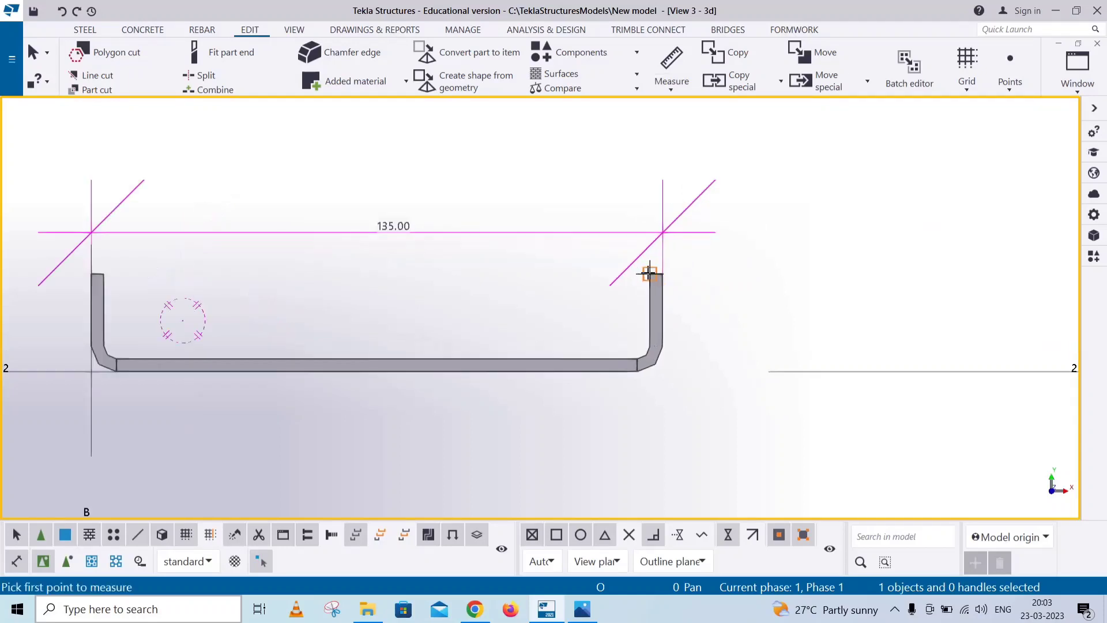
pyautogui.click(650, 274)
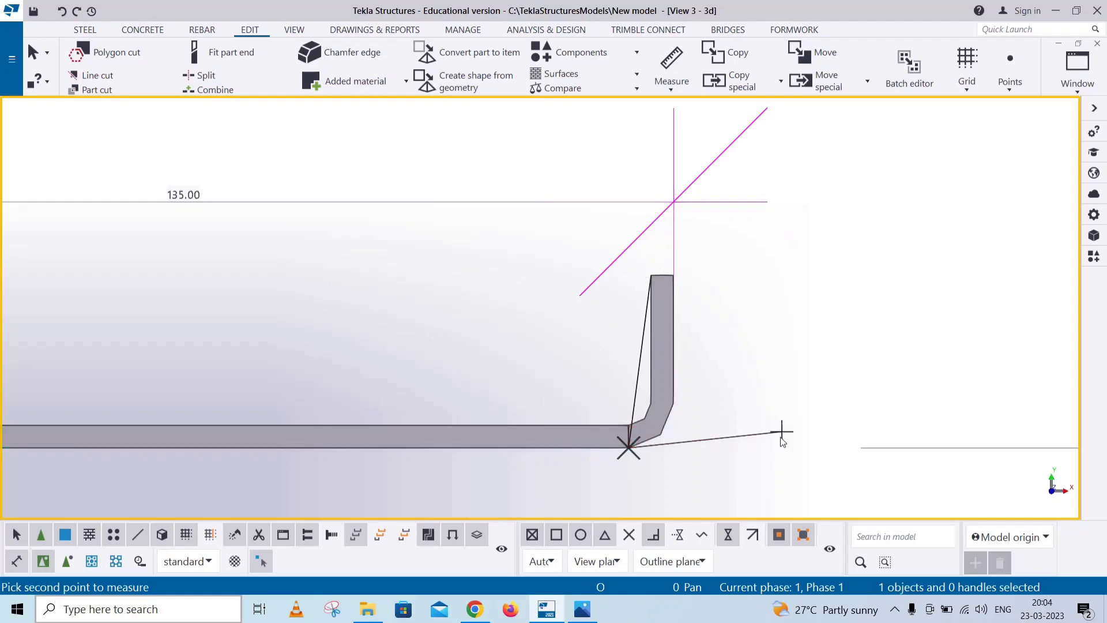
pyautogui.click(873, 271)
pyautogui.rightClick(877, 196)
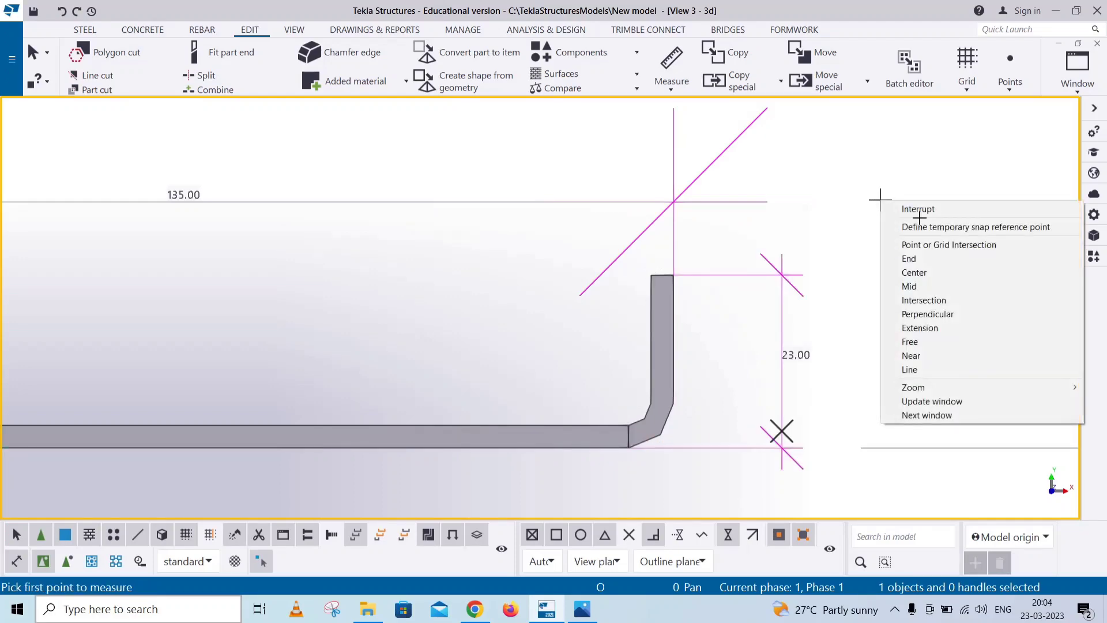
pyautogui.click(888, 206)
pyautogui.click(582, 608)
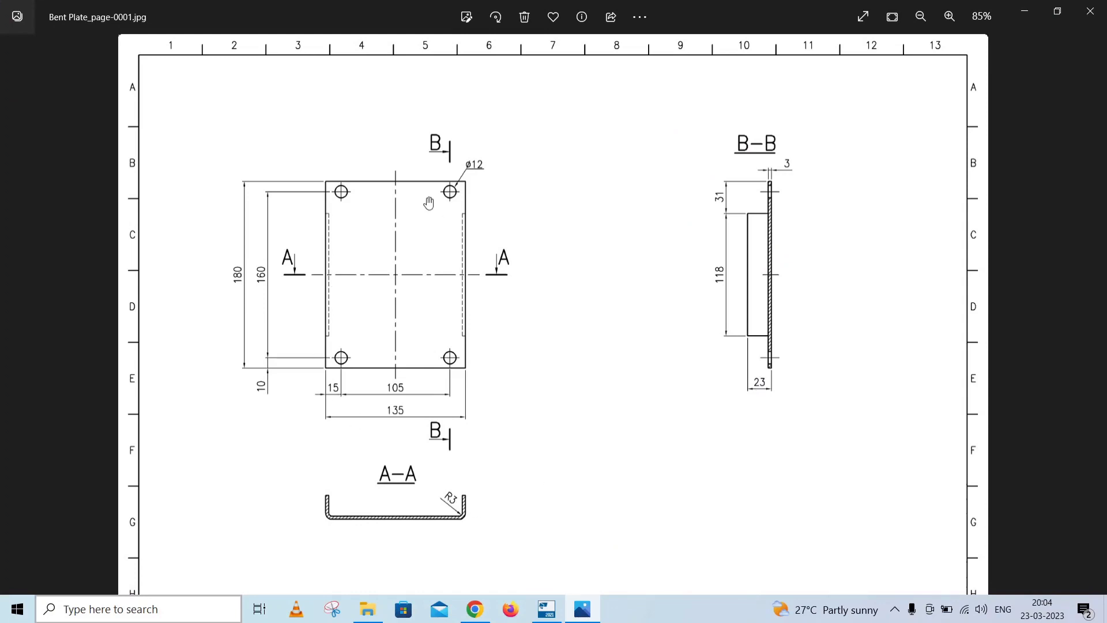
pyautogui.click(1024, 12)
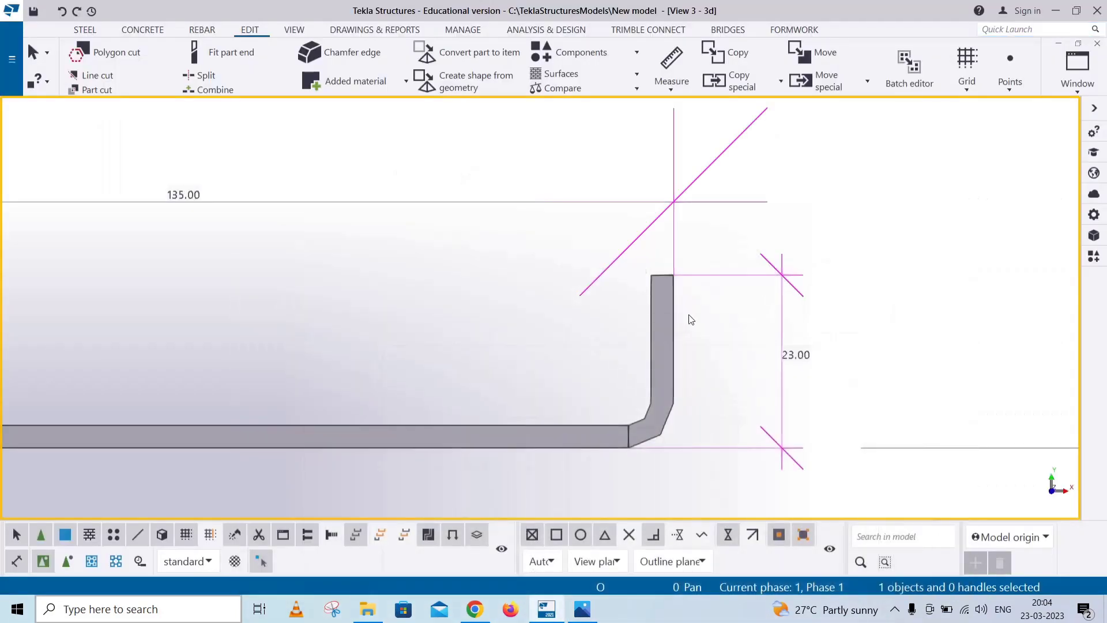
# Switch to the GRID @2 view and measure the vertical length of the base plate along its side edge.
pyautogui.scroll(-5, 692, 346)
pyautogui.click(1076, 66)
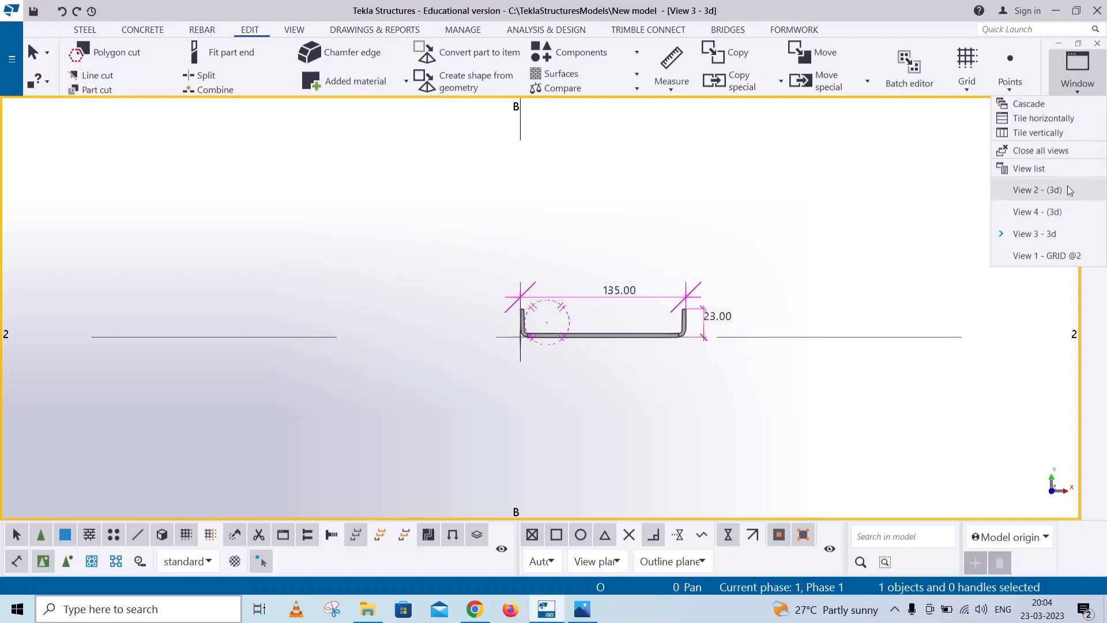
pyautogui.click(1026, 255)
pyautogui.scroll(3, 419, 211)
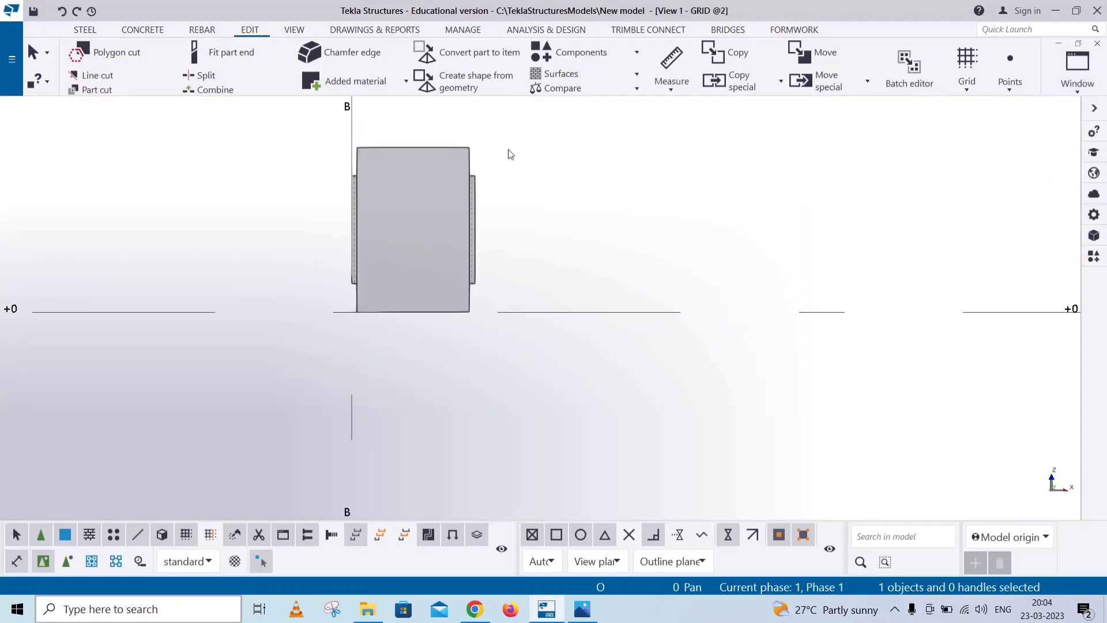
pyautogui.click(670, 90)
pyautogui.click(678, 167)
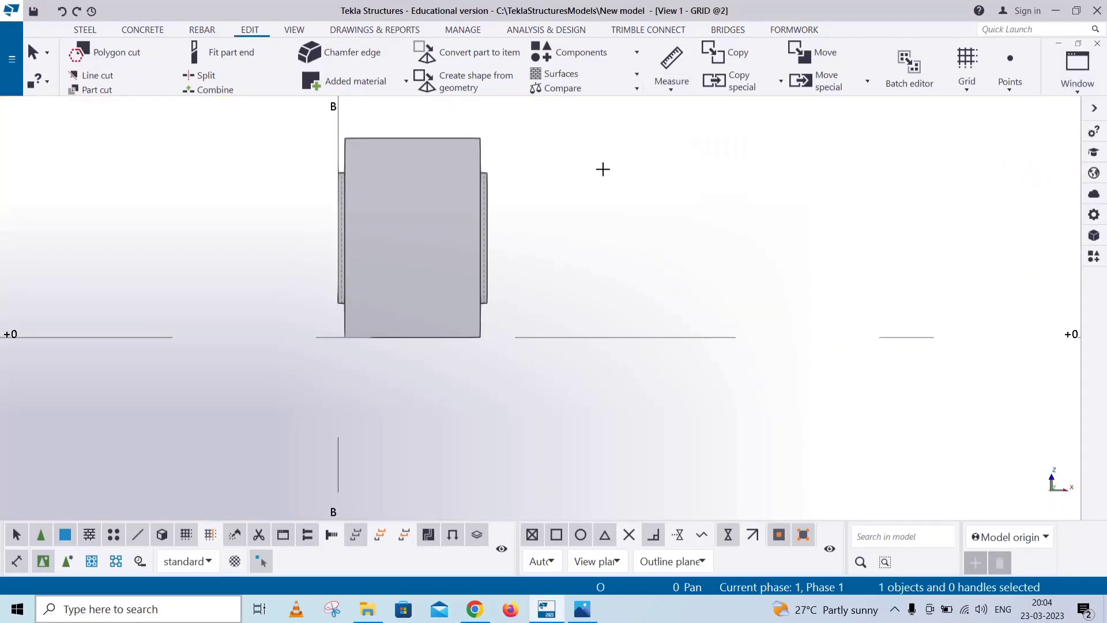
pyautogui.click(344, 139)
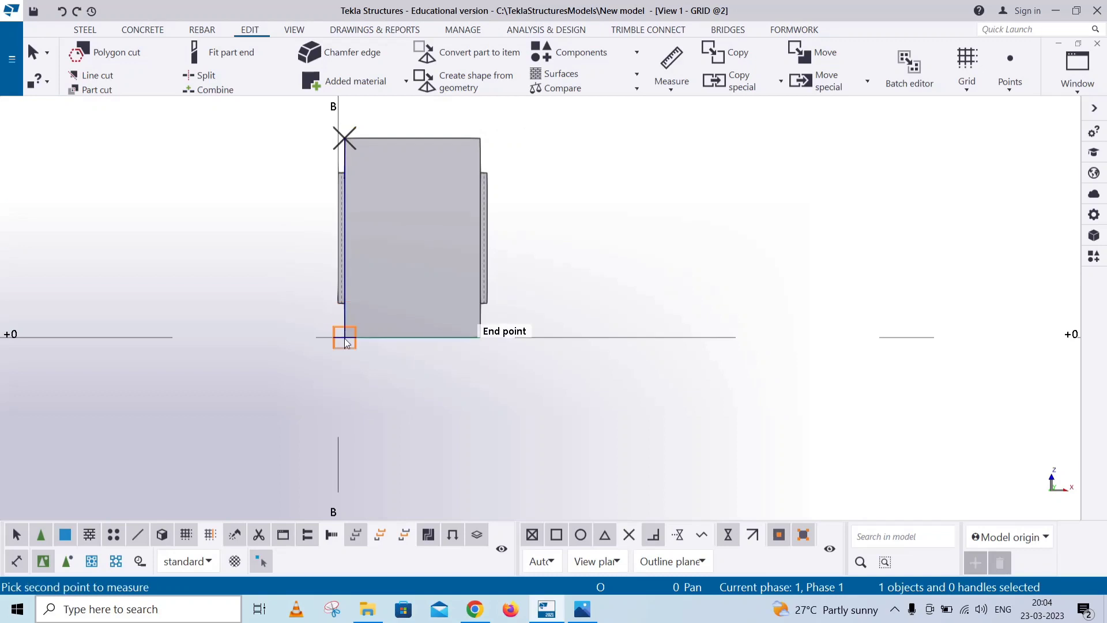
pyautogui.click(345, 337)
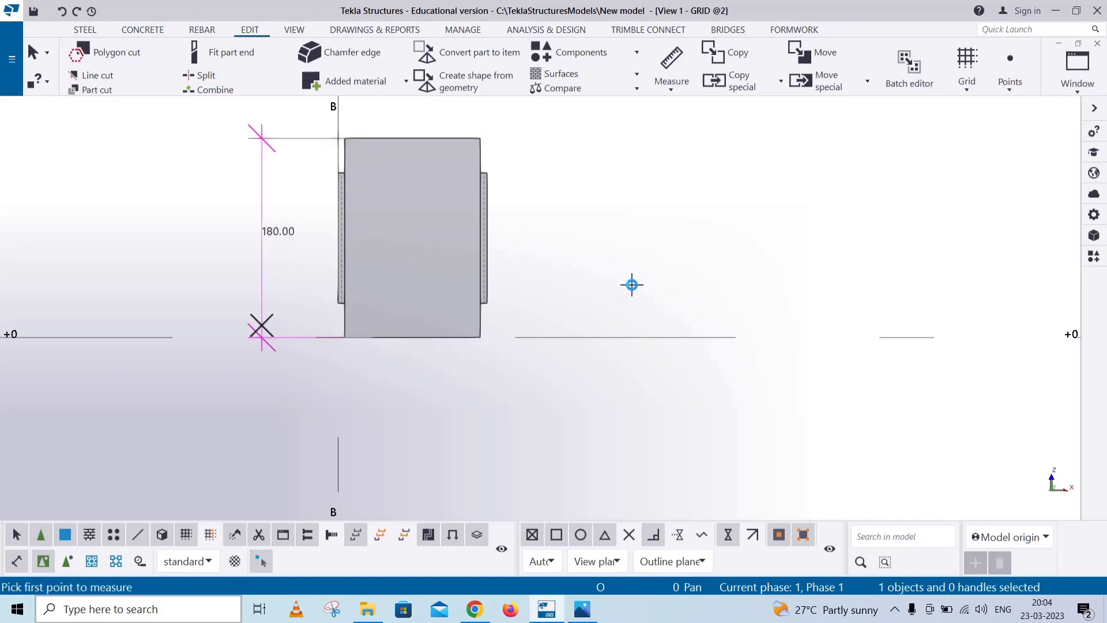
pyautogui.rightClick(676, 225)
pyautogui.click(785, 228)
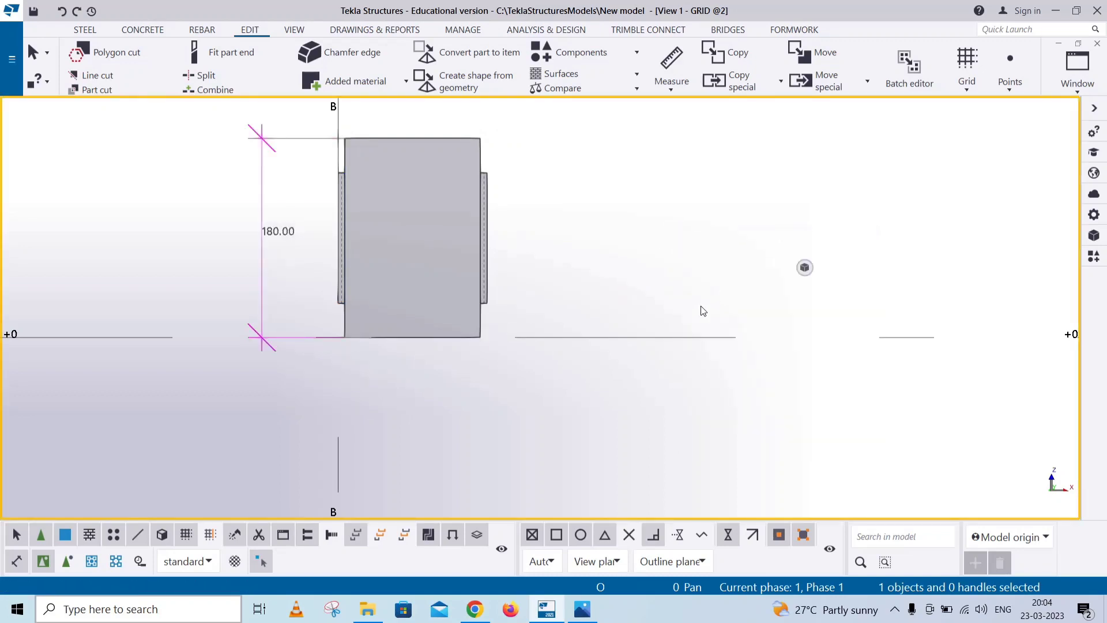
# Inspect the plate at an angle, return the view to its flat orientation and redraw it to clear the measurement.
pyautogui.scroll(-2, 778, 237)
pyautogui.keyDown('ctrl'); pyautogui.moveTo(528, 333); pyautogui.dragTo(645, 321, button='middle'); pyautogui.keyUp('ctrl')
pyautogui.scroll(4, 681, 219)
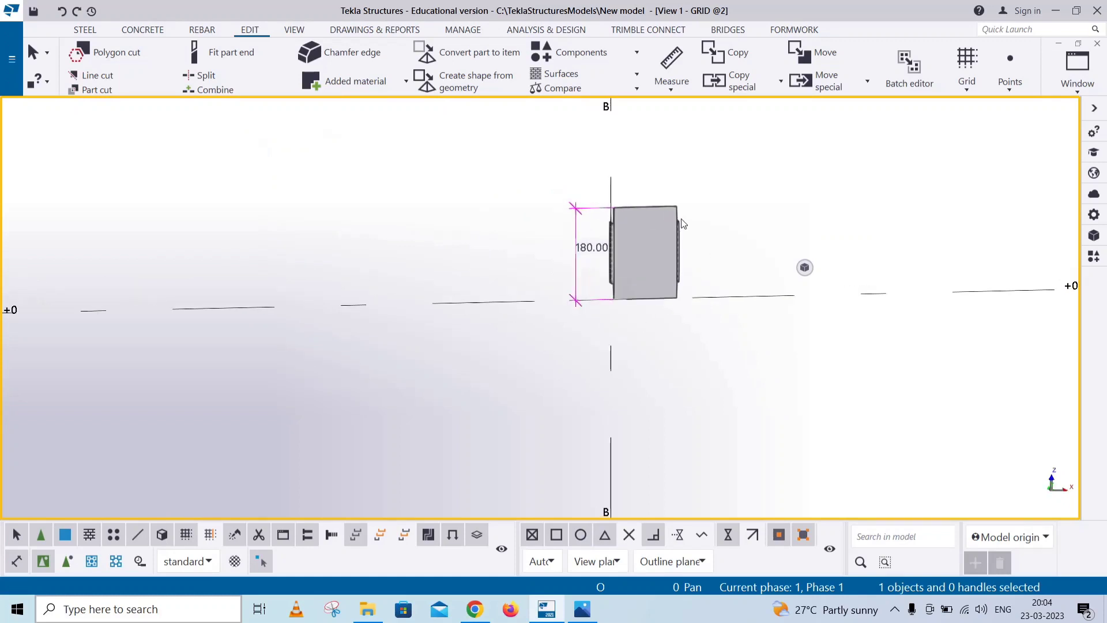
pyautogui.scroll(3, 671, 222)
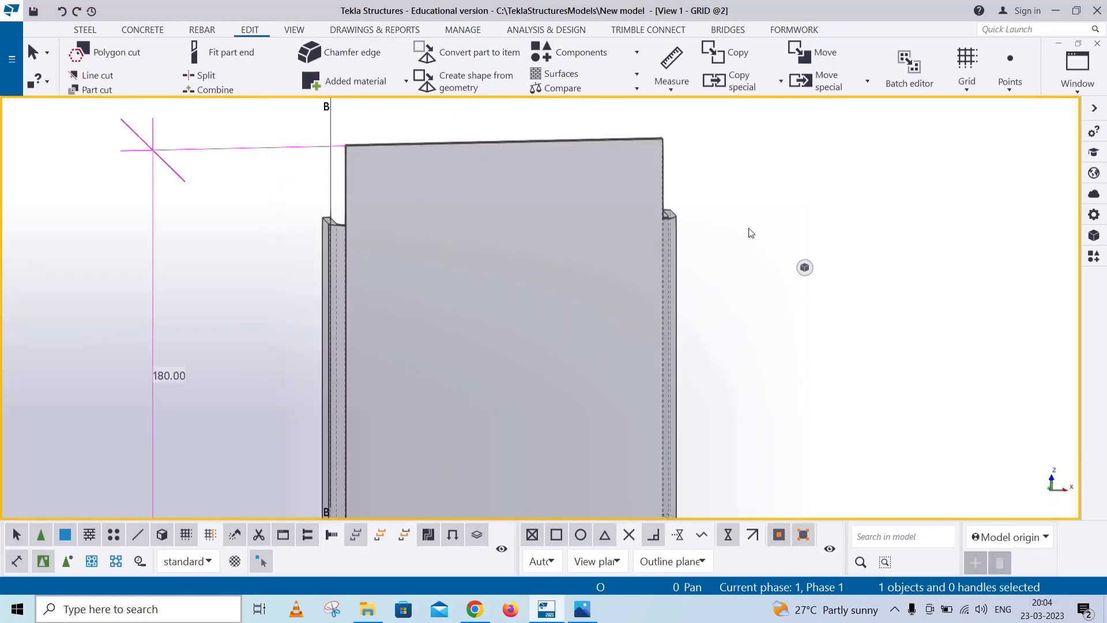
pyautogui.hotkey('ctrl', 'p')
pyautogui.scroll(8, 588, 346)
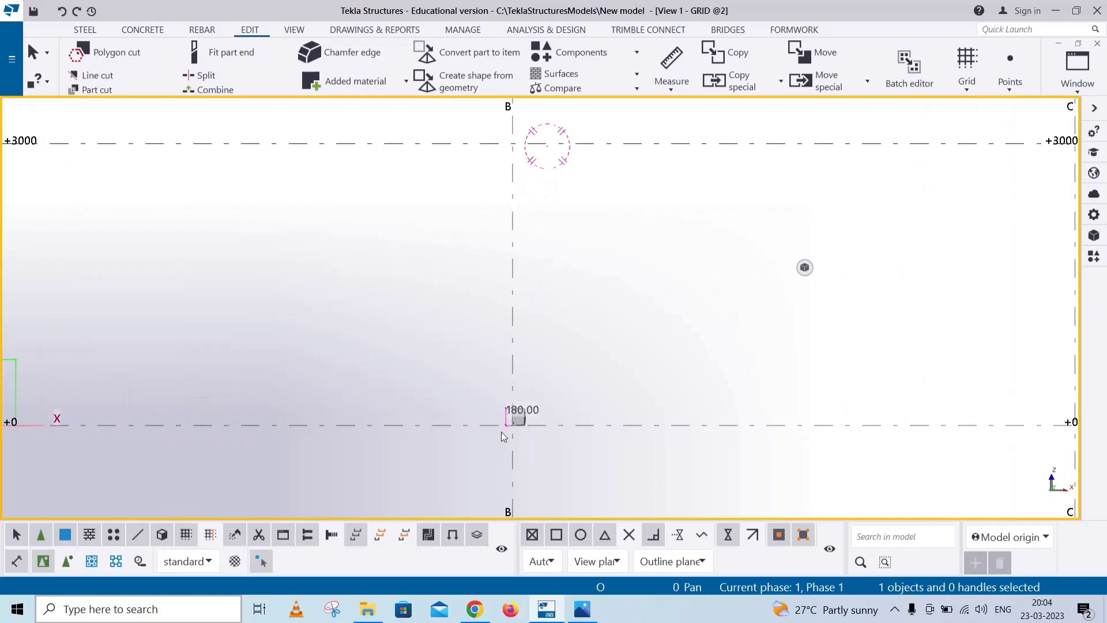
pyautogui.scroll(2, 552, 427)
pyautogui.rightClick(700, 299)
pyautogui.click(732, 371)
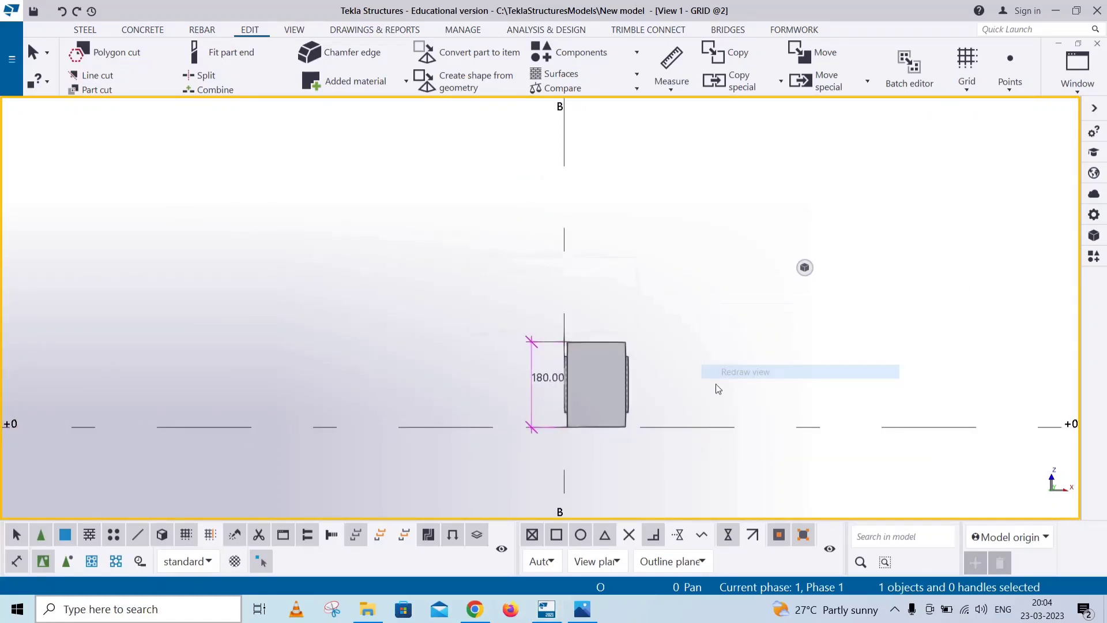
# Consult the reference drawing's hole layout and add a bolt group to the base plate, running from its lower edge's midpoint to its upper edge's midpoint.
pyautogui.click(584, 608)
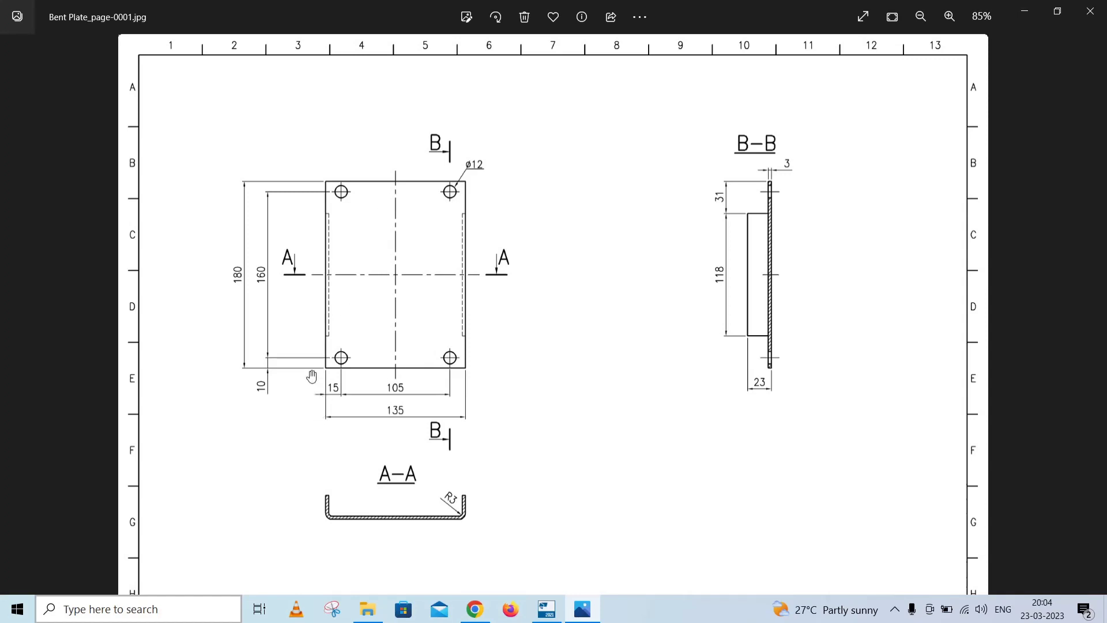
pyautogui.click(1025, 11)
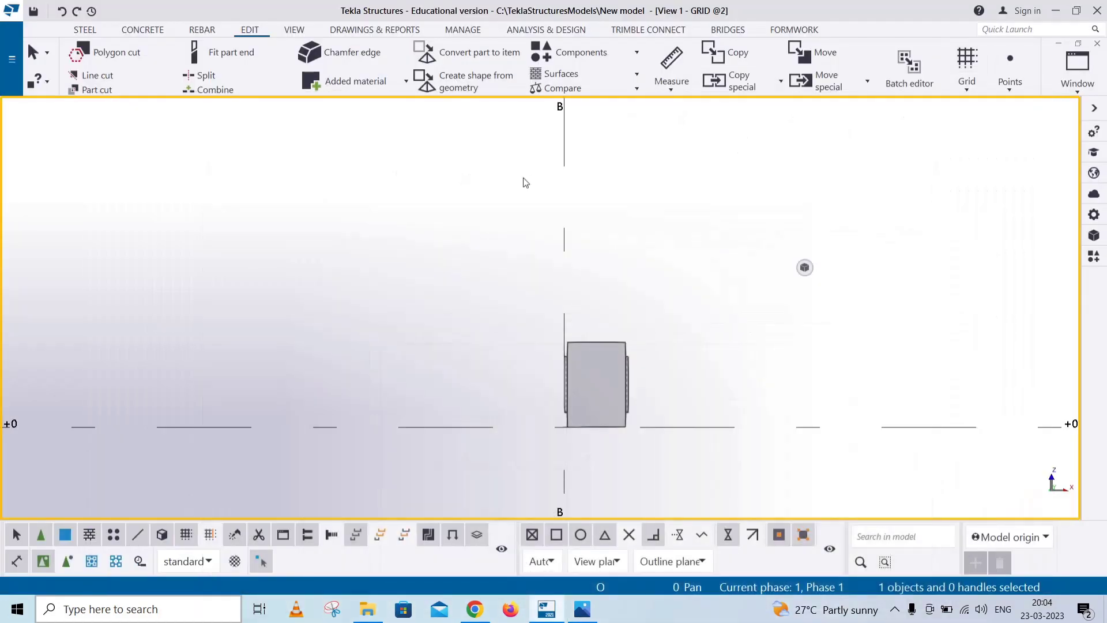
pyautogui.click(87, 31)
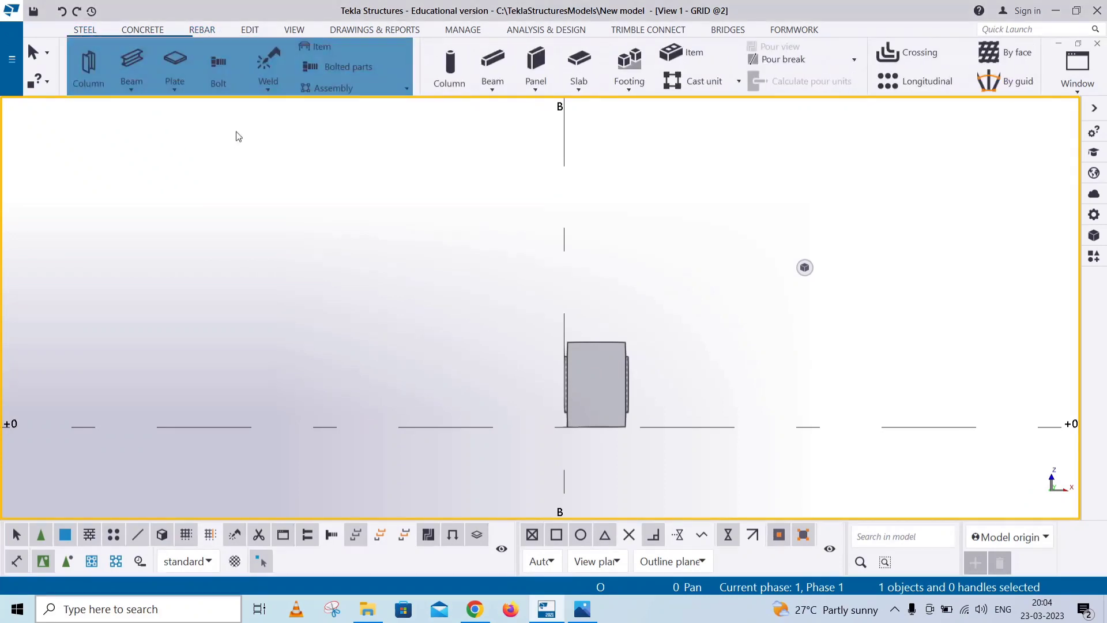
pyautogui.click(218, 66)
pyautogui.scroll(5, 598, 347)
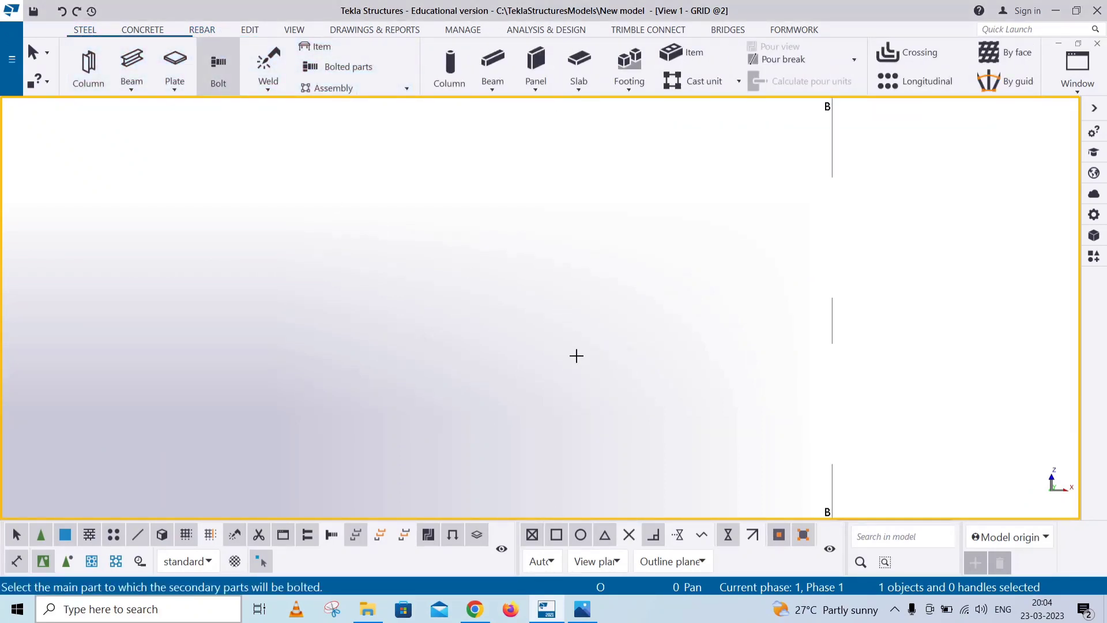
pyautogui.scroll(-3, 534, 224)
pyautogui.click(729, 306)
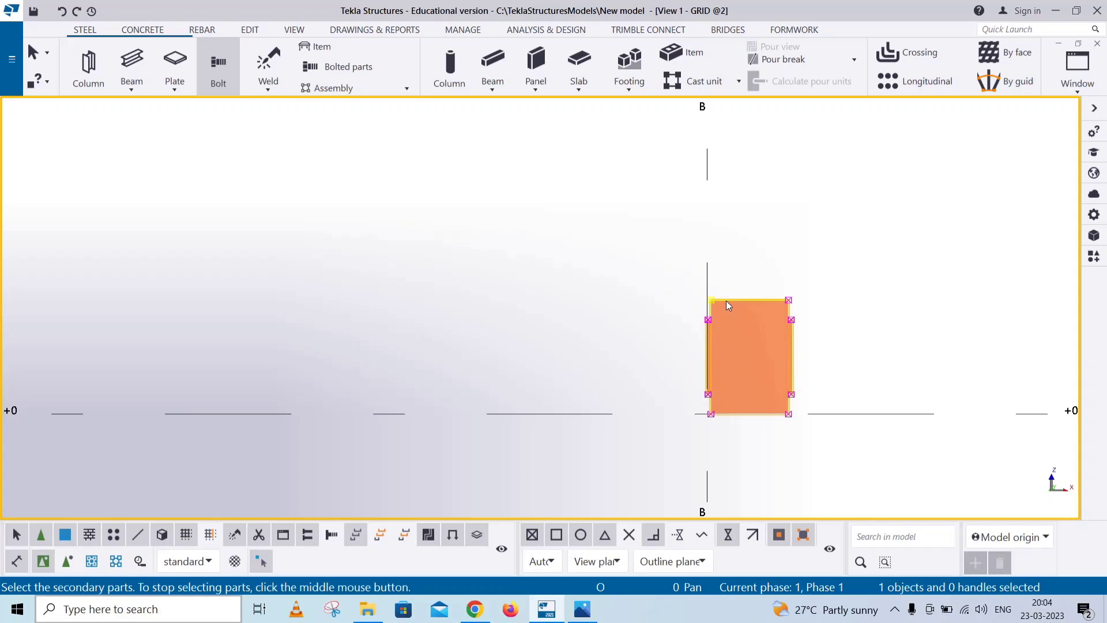
pyautogui.middleClick(451, 286)
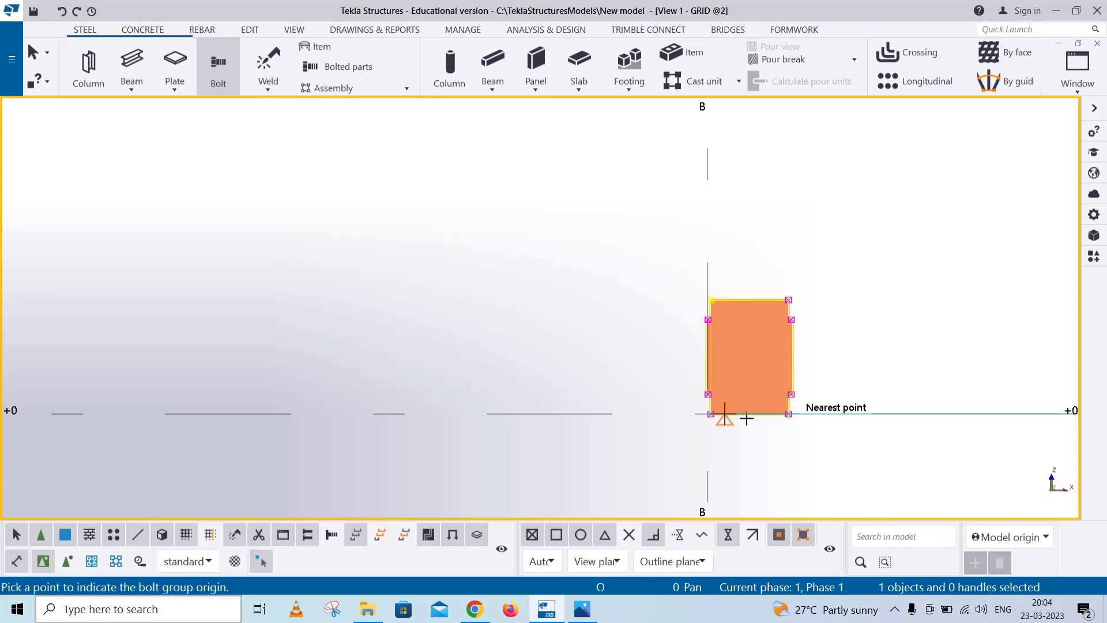
pyautogui.scroll(2, 747, 418)
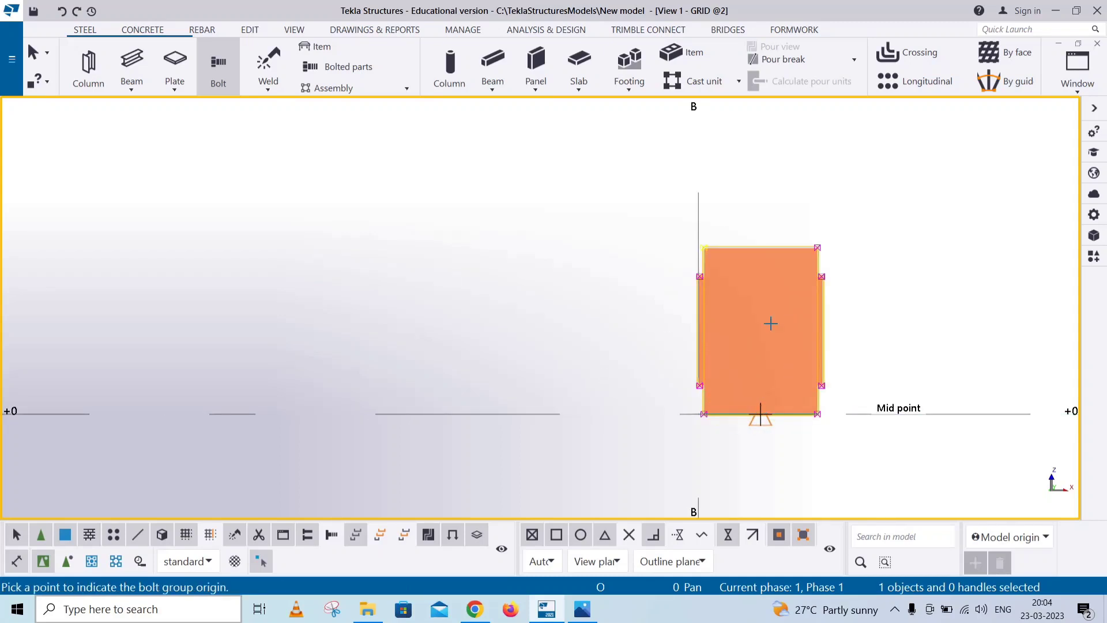
pyautogui.click(761, 414)
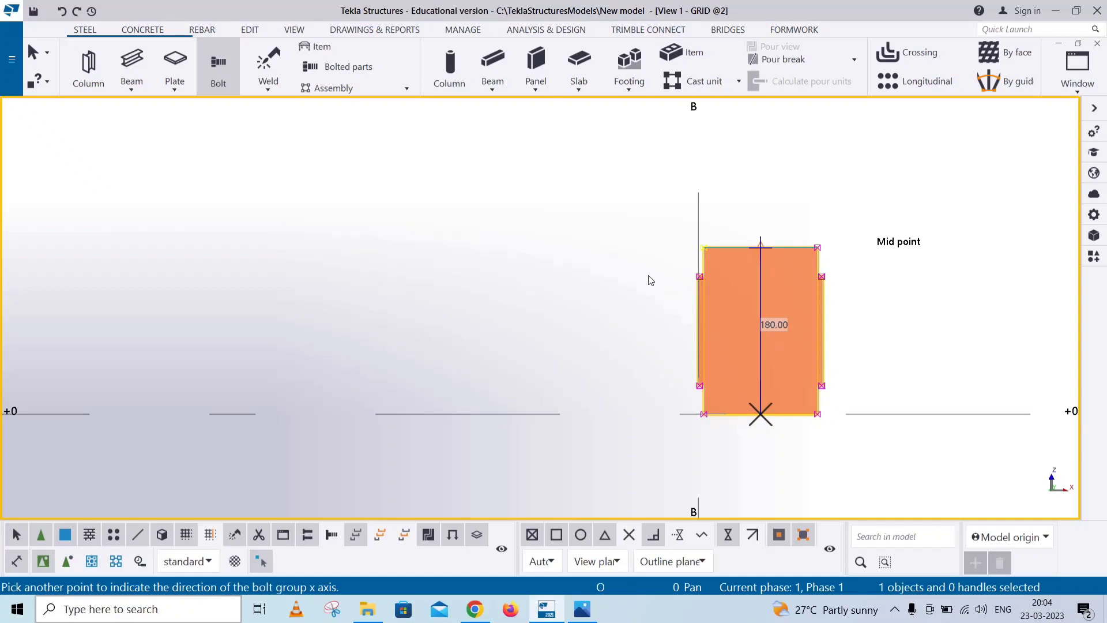
pyautogui.click(445, 170)
pyautogui.rightClick(445, 173)
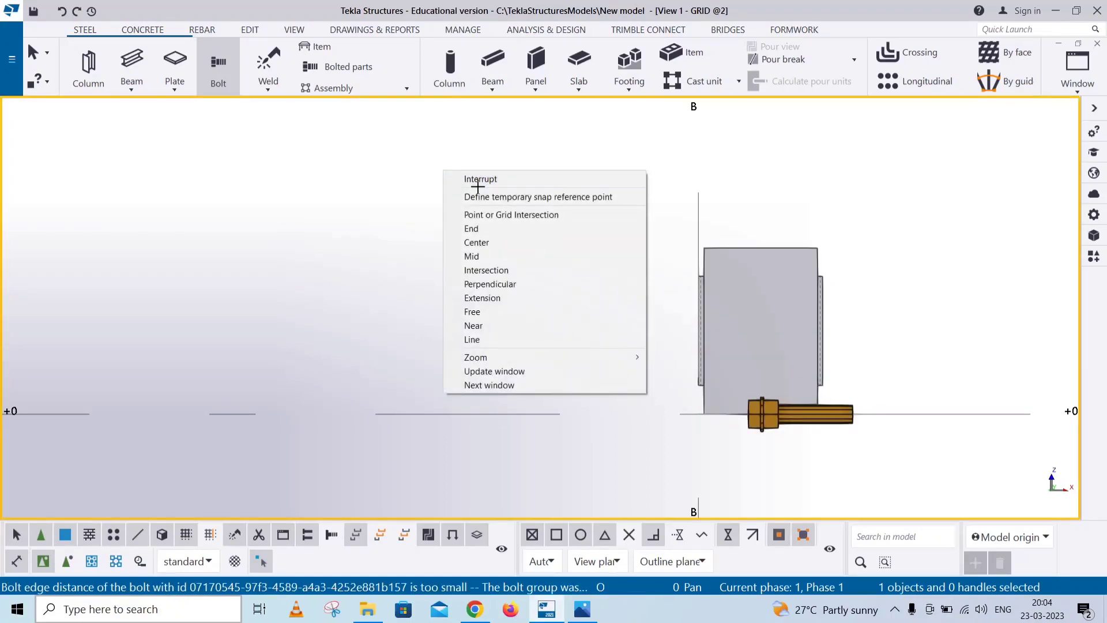
pyautogui.click(467, 179)
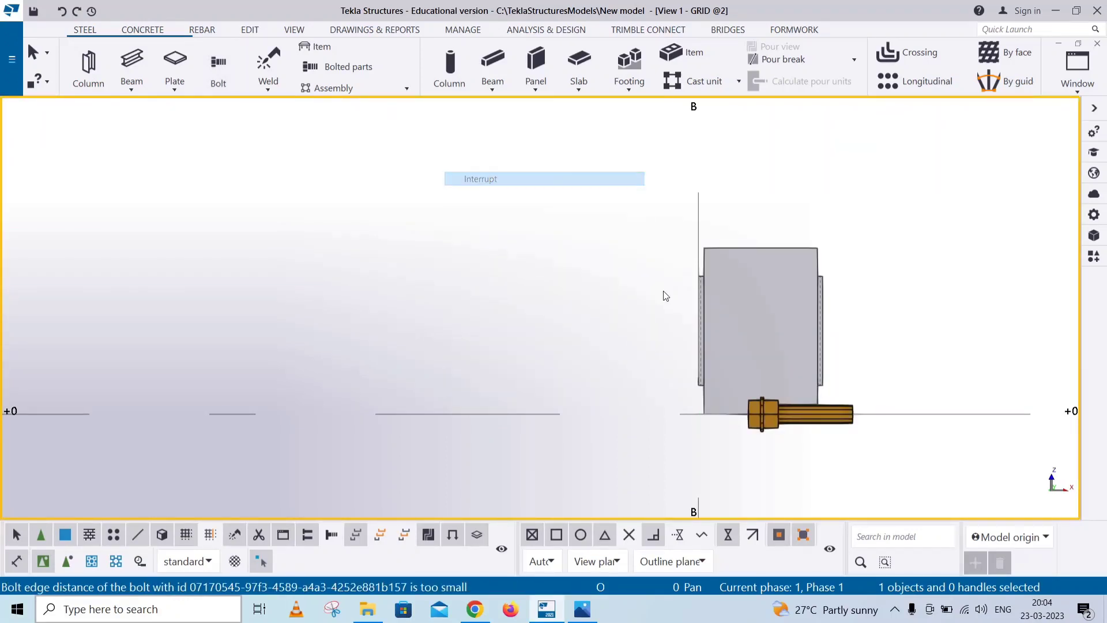
# Change the bolt group's rotation to Top and apply the modification.
pyautogui.doubleClick(853, 426)
pyautogui.scroll(-5, 854, 348)
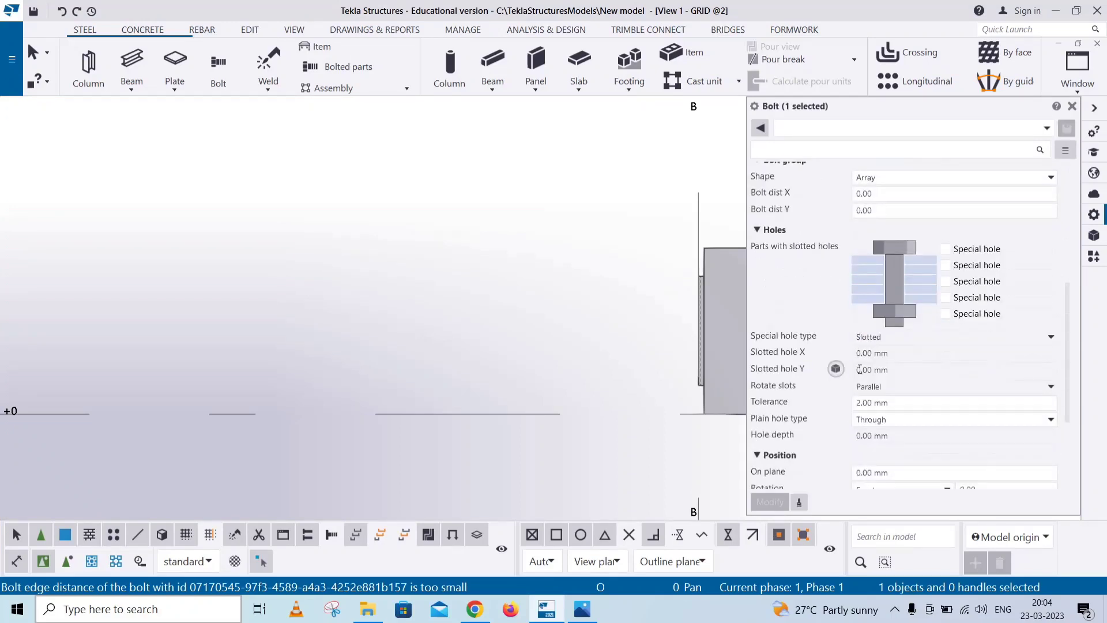
pyautogui.scroll(-2, 837, 426)
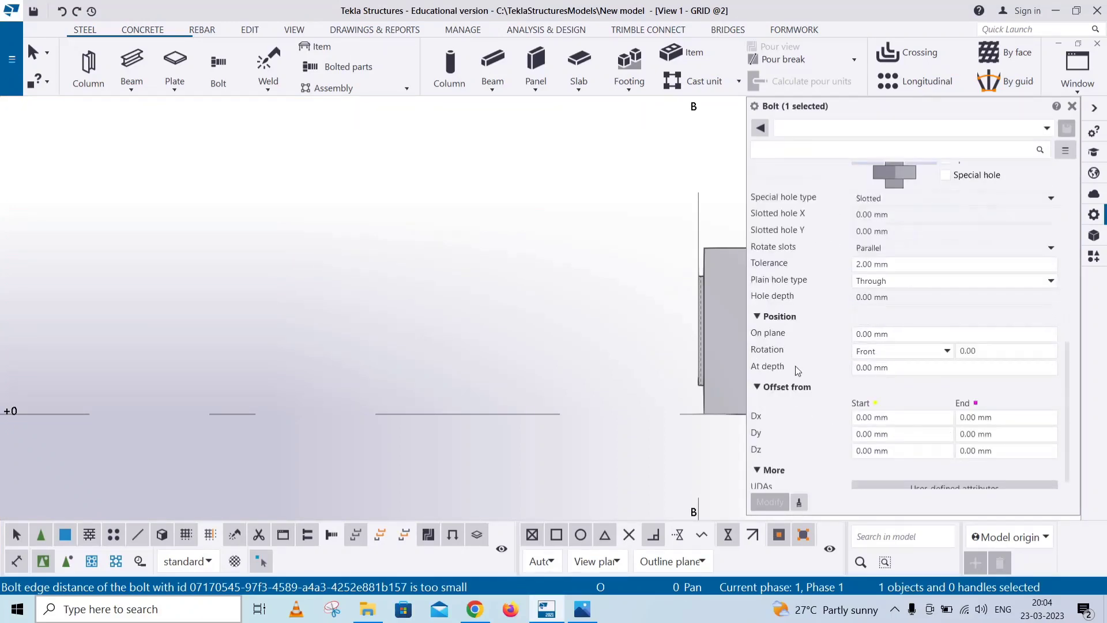
pyautogui.click(881, 353)
pyautogui.click(883, 368)
pyautogui.click(880, 352)
pyautogui.click(871, 378)
pyautogui.click(769, 502)
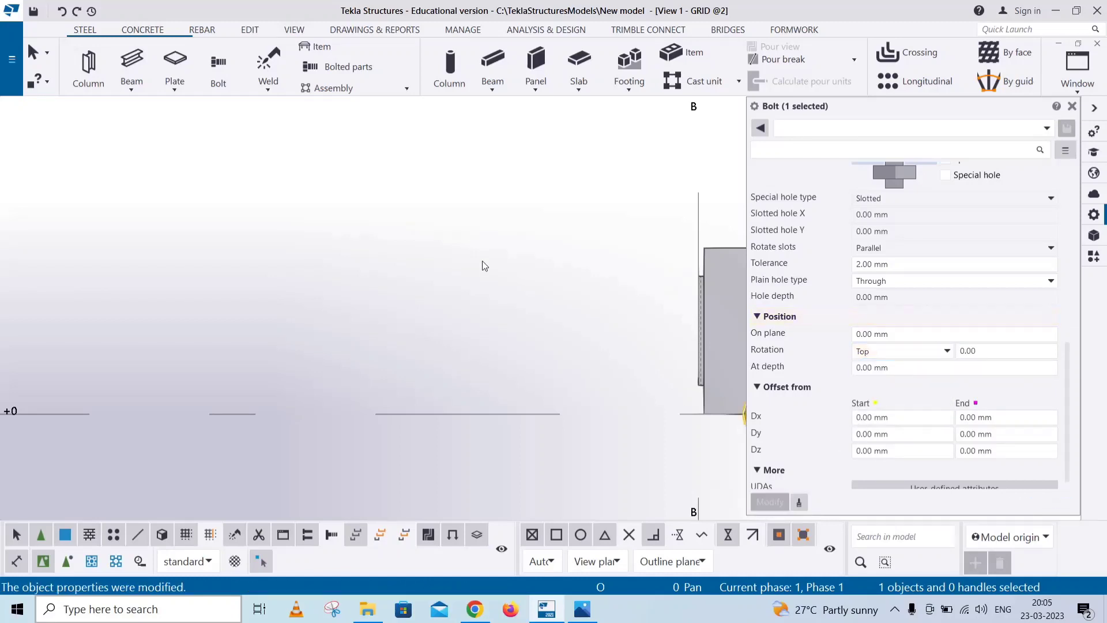
# Set the bolt group's start offset Dx to 10 mm and apply the modification.
pyautogui.scroll(-4, 484, 265)
pyautogui.moveTo(484, 266); pyautogui.dragTo(285, 267, button='middle')
pyautogui.scroll(6, 465, 331)
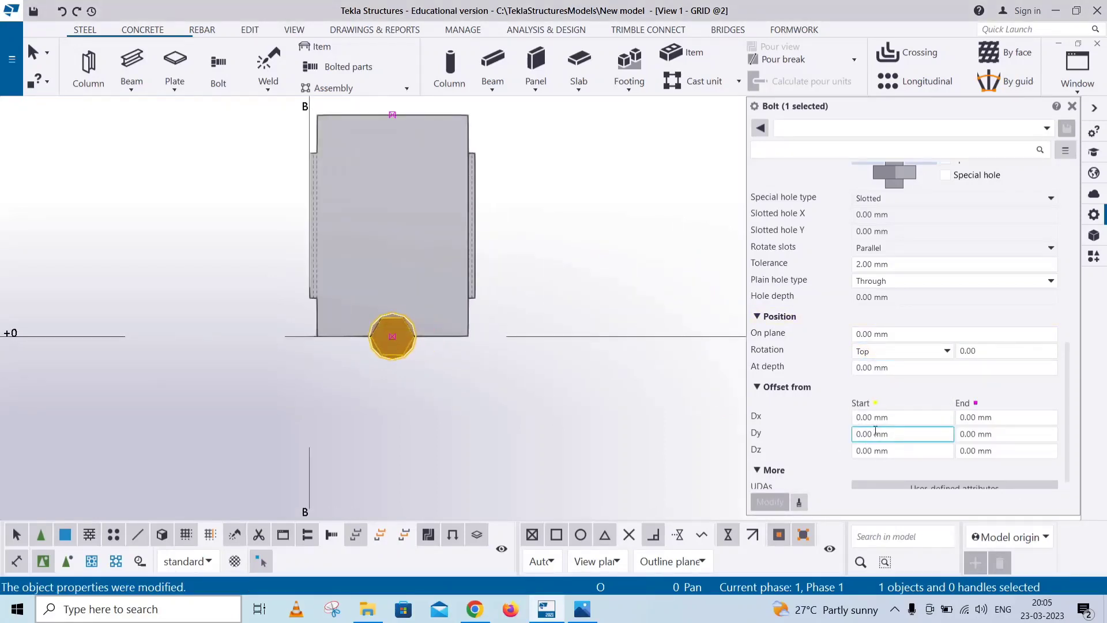
pyautogui.click(857, 417)
pyautogui.write('1')
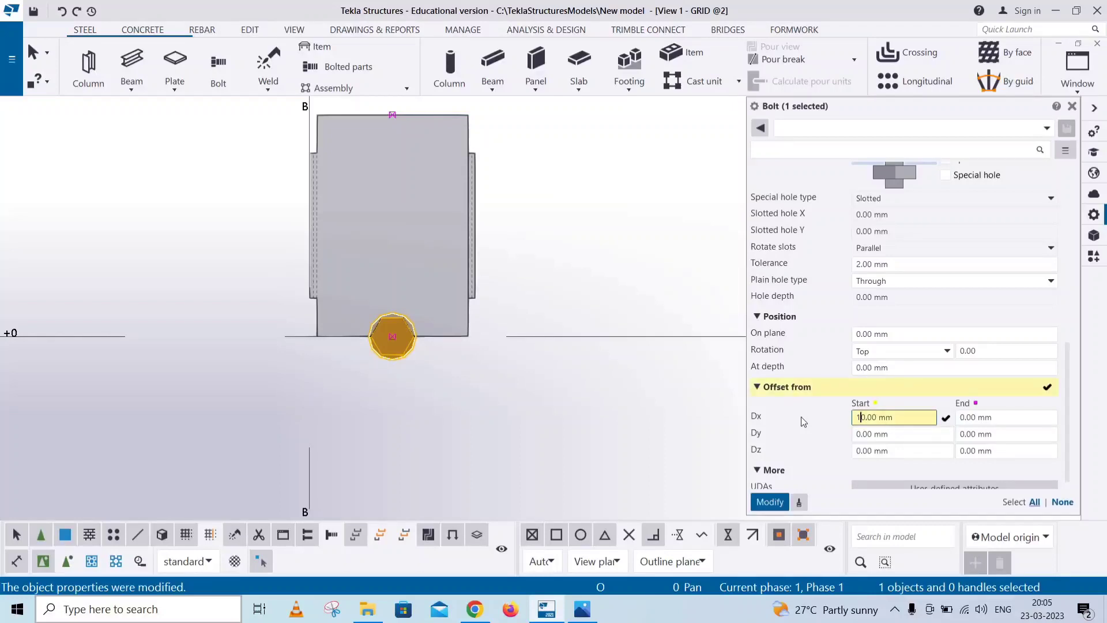
pyautogui.click(770, 502)
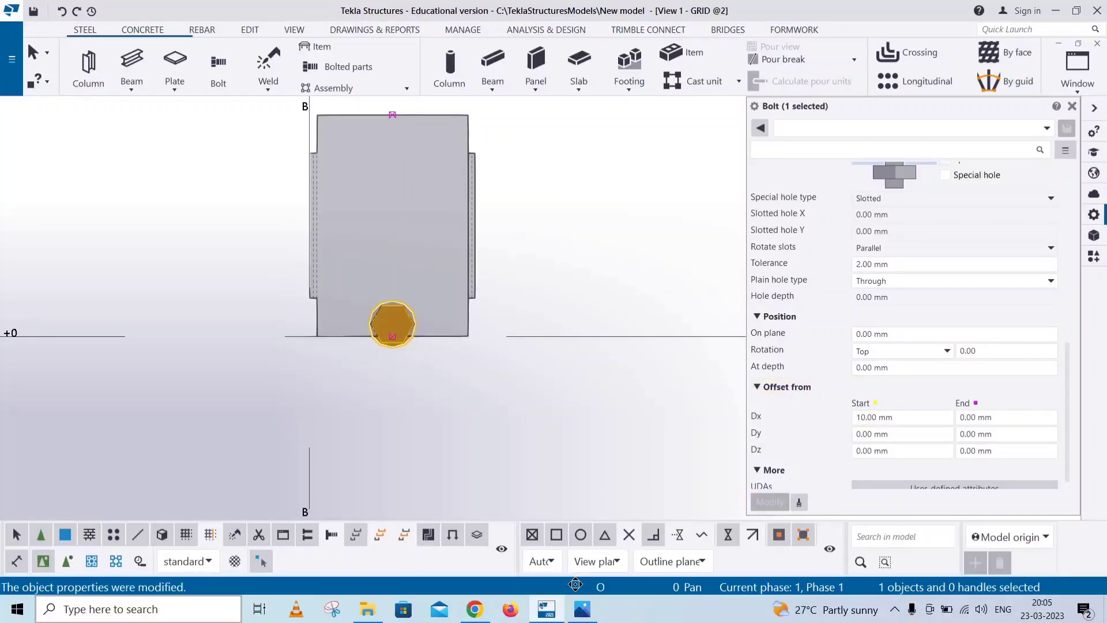
# Consult the reference drawing's vertical hole spacing and set the bolt group's Bolt dist X to 160 mm.
pyautogui.click(593, 615)
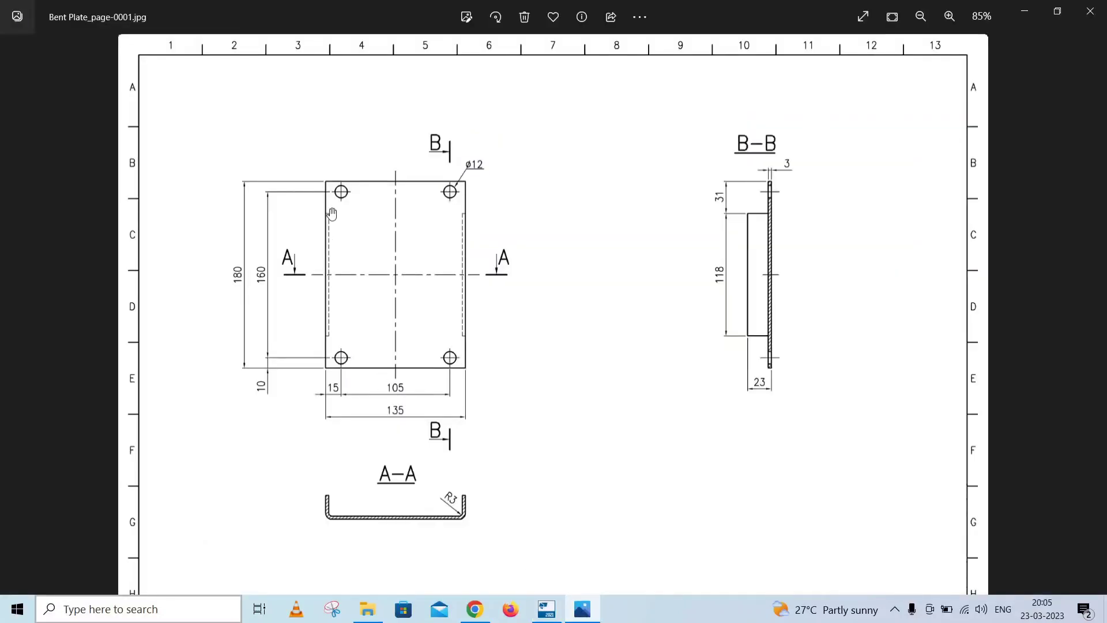
pyautogui.click(551, 610)
pyautogui.scroll(-1, 894, 397)
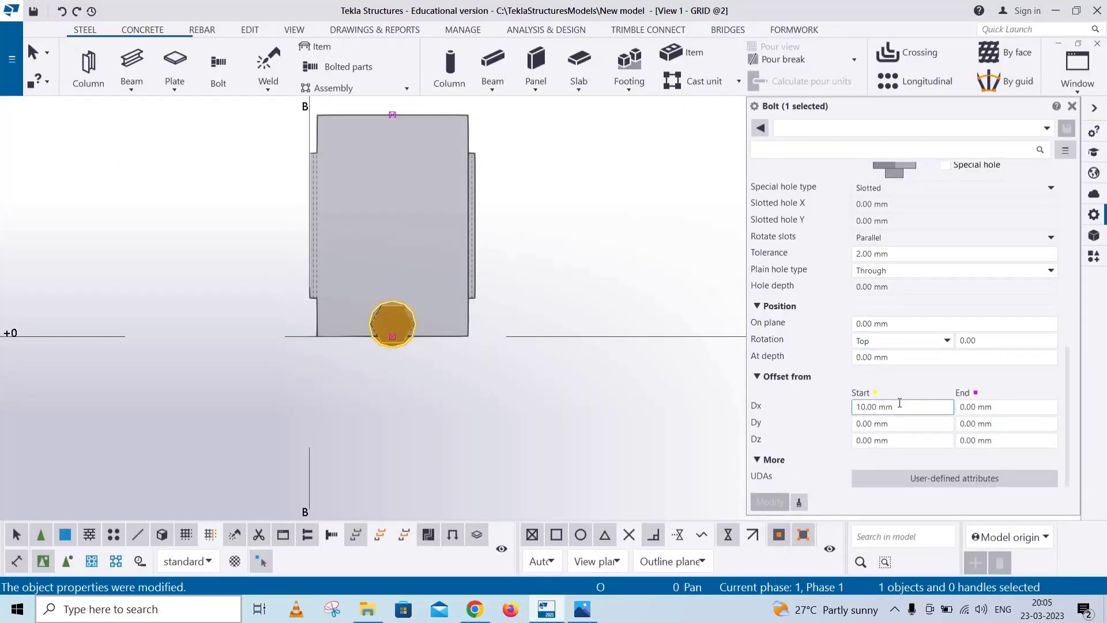
pyautogui.scroll(5, 892, 372)
pyautogui.scroll(1, 892, 372)
pyautogui.click(891, 321)
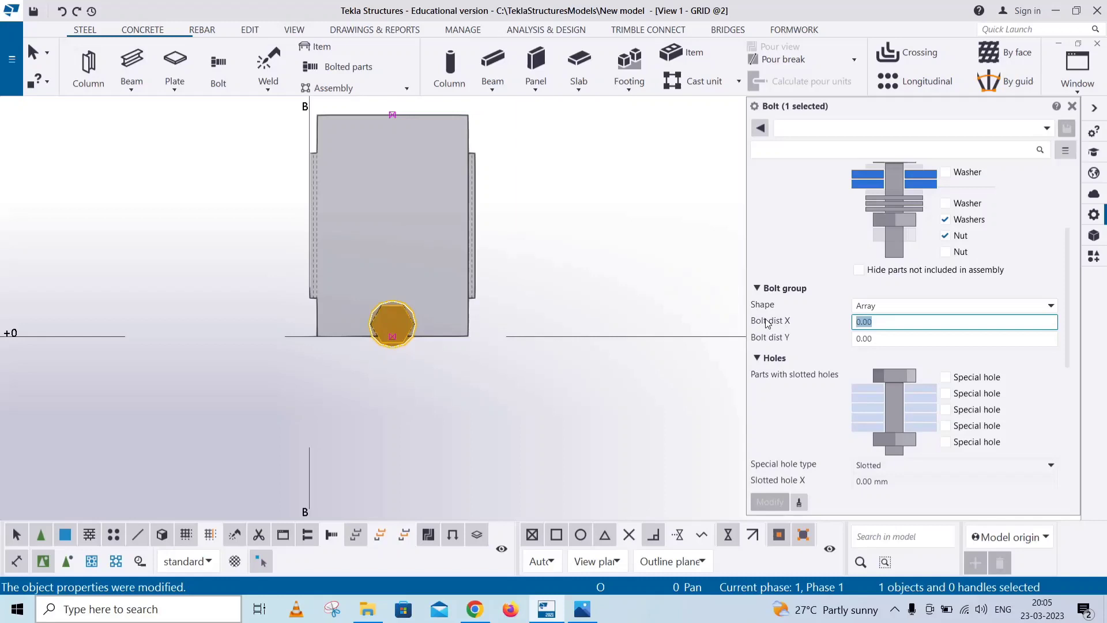
pyautogui.write('160')
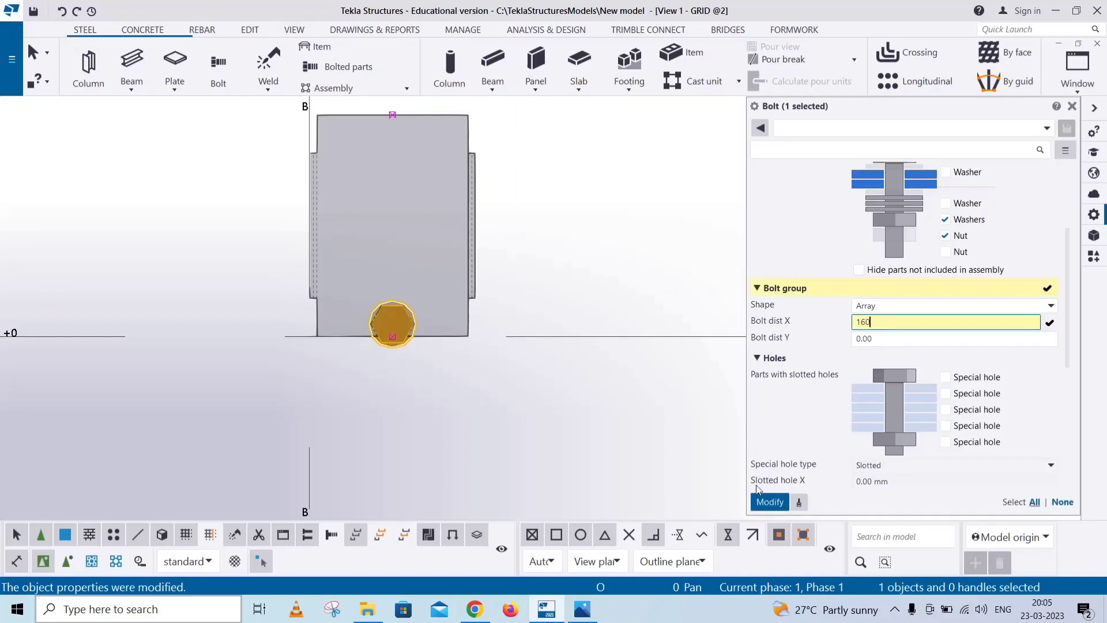
pyautogui.click(761, 501)
# Consult the drawing's horizontal hole spacing and set the bolt group's Bolt dist Y to 105 mm.
pyautogui.click(584, 611)
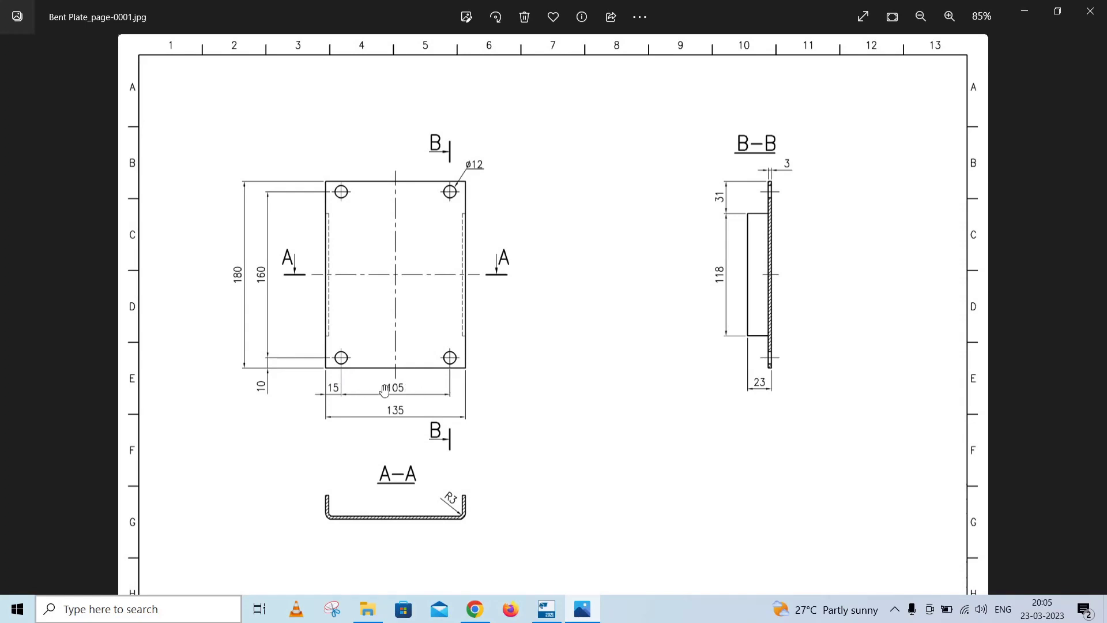
pyautogui.click(580, 610)
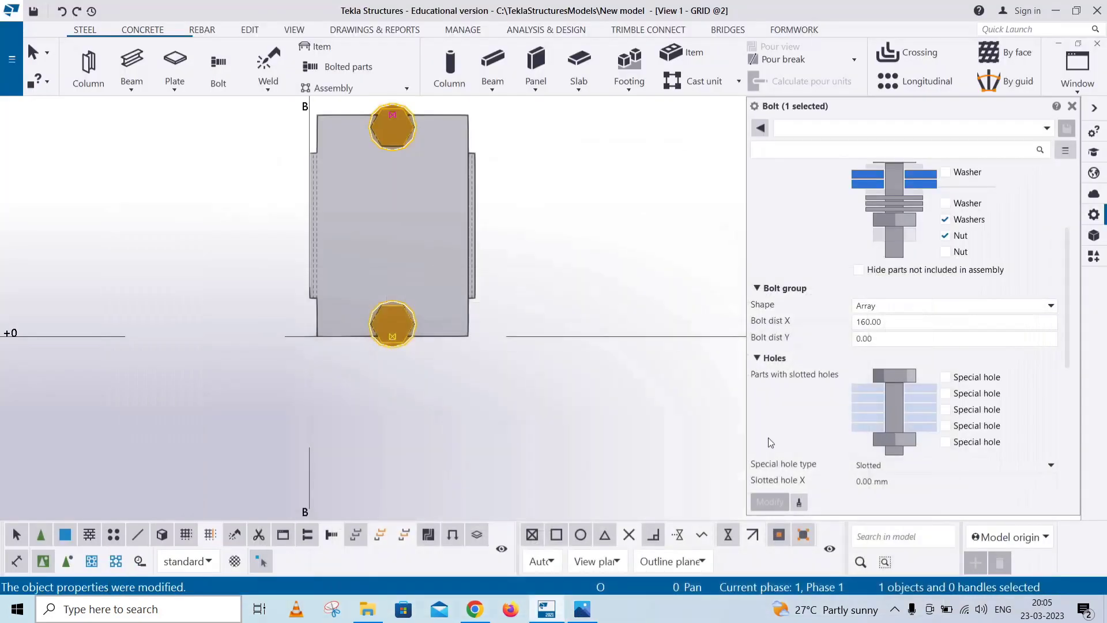
pyautogui.write('105')
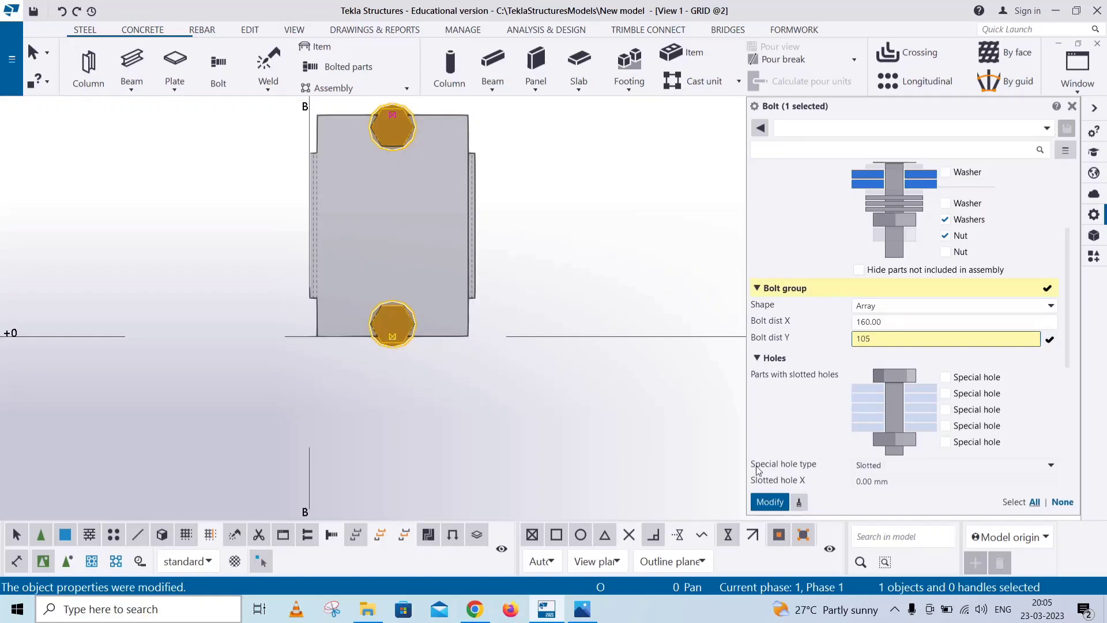
pyautogui.click(766, 505)
# Set the bolt size to 16 mm, exclude the bolt, washers and nut from the assembly to leave only holes, and deselect the group.
pyautogui.click(895, 192)
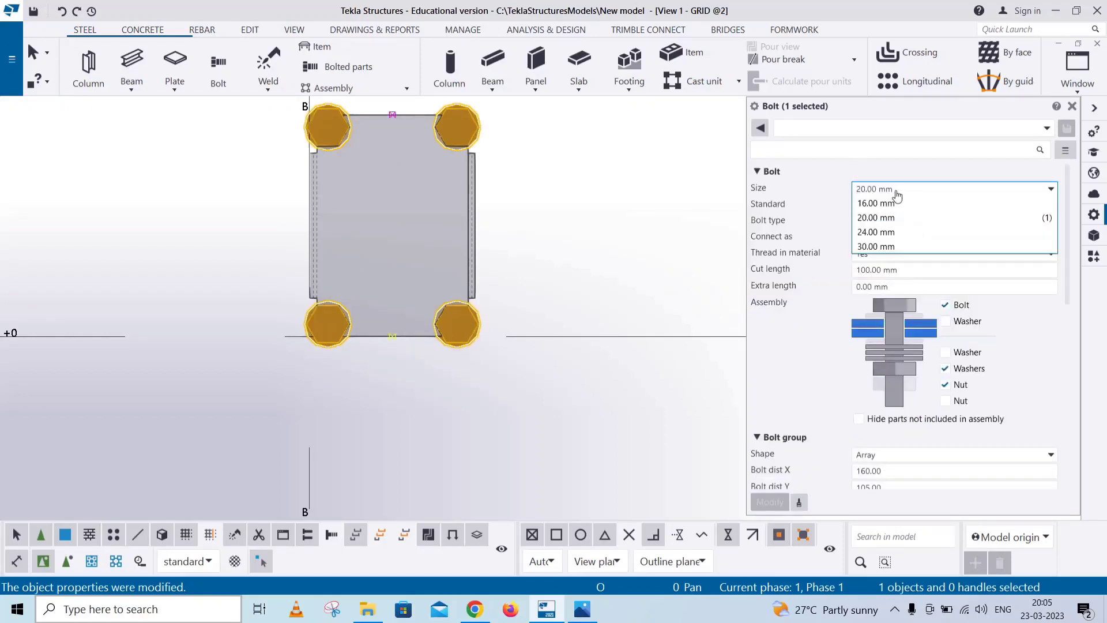
pyautogui.click(877, 205)
pyautogui.scroll(-5, 869, 269)
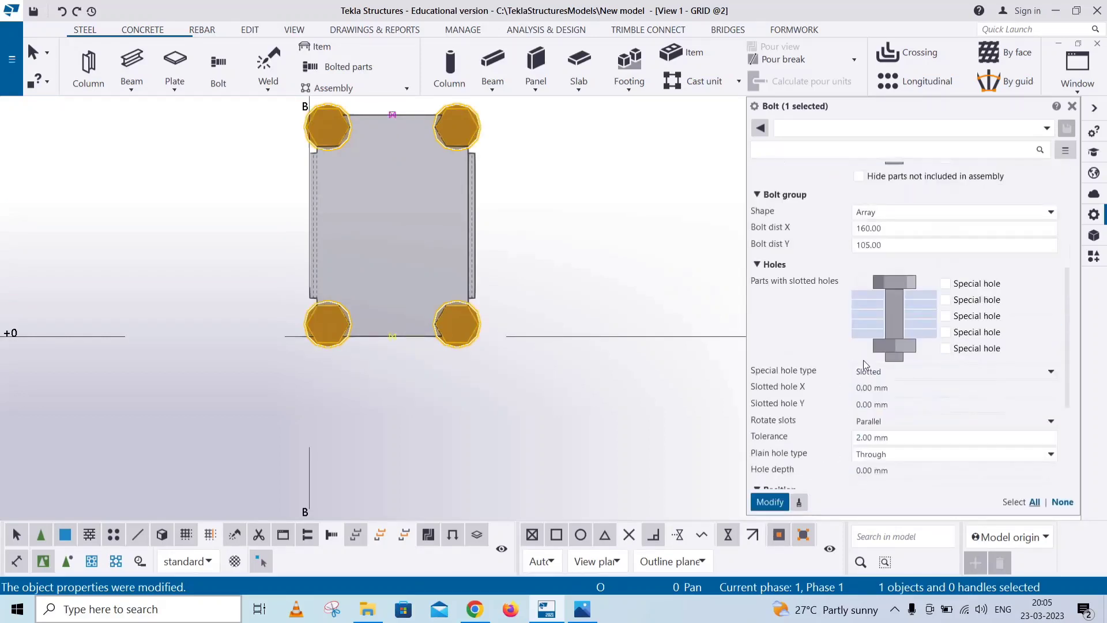
pyautogui.click(769, 502)
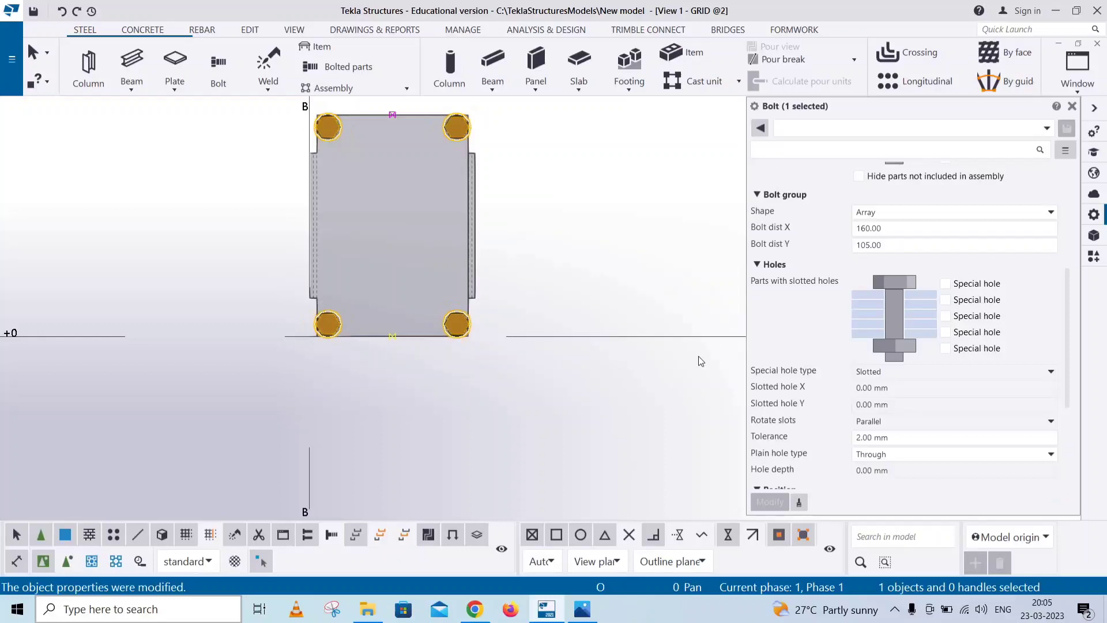
pyautogui.scroll(5, 886, 310)
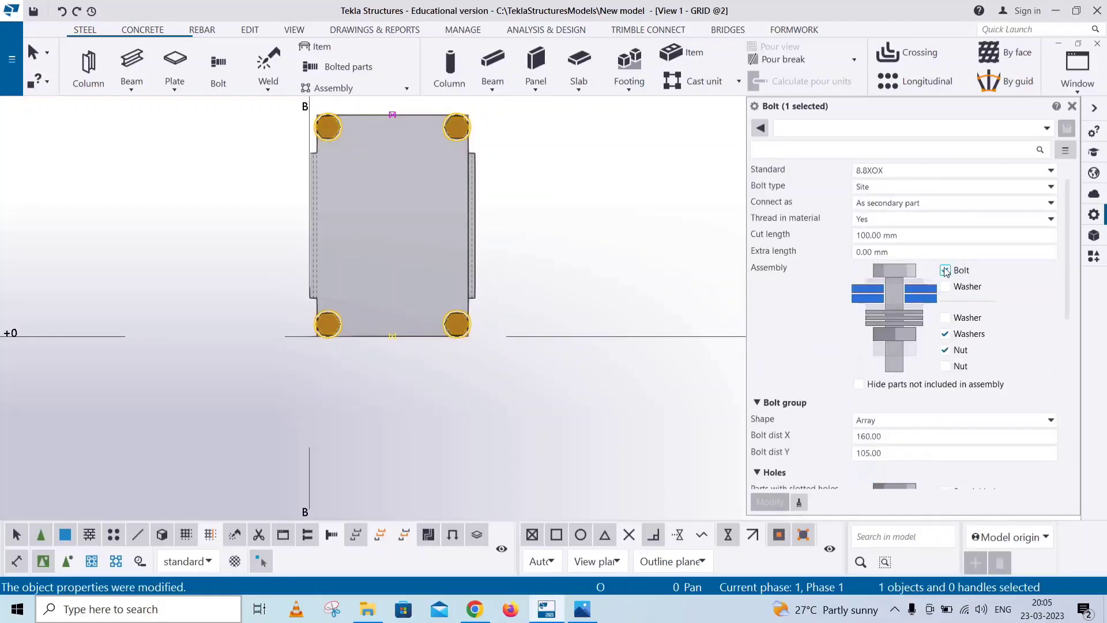
pyautogui.click(586, 247)
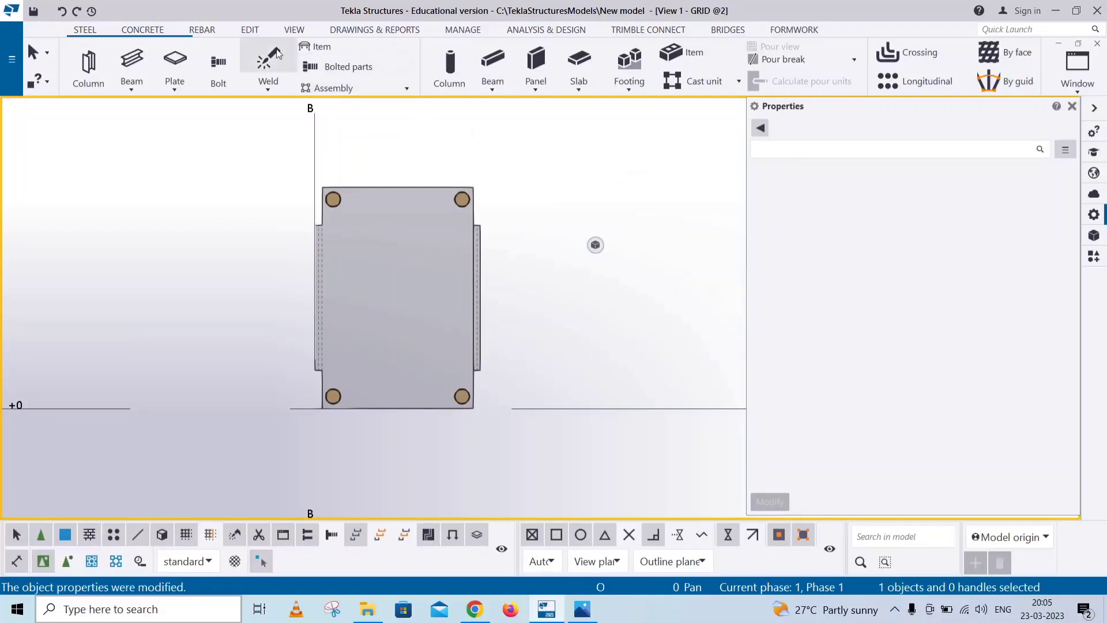
# Measure the bolt spacing between the hole group and the base plate and compare it with the reference drawing.
pyautogui.click(249, 29)
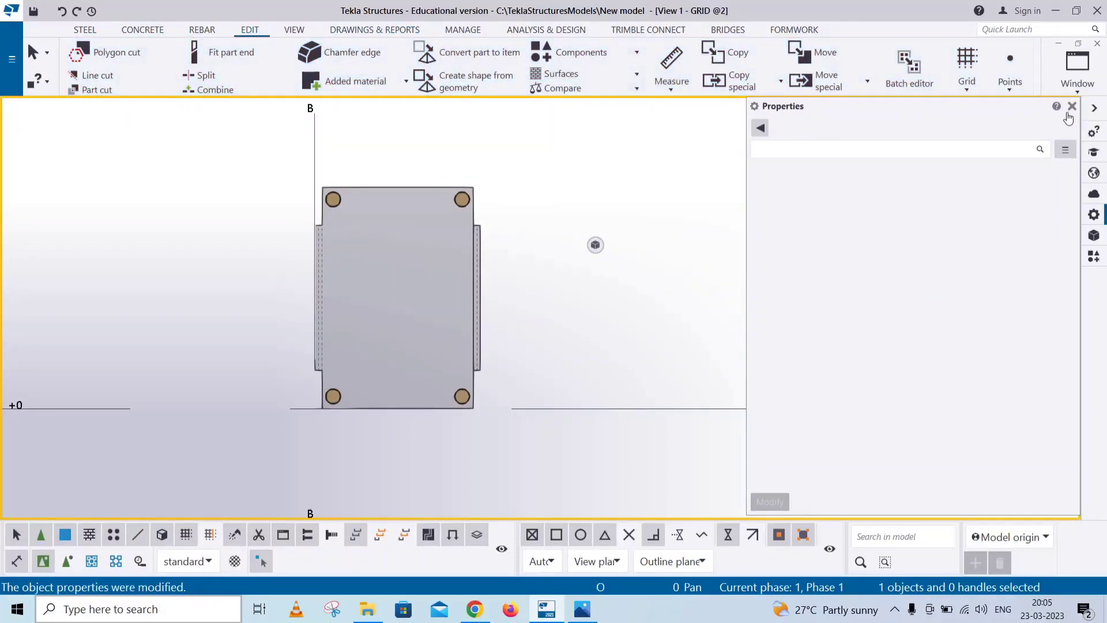
pyautogui.click(1072, 106)
pyautogui.click(661, 88)
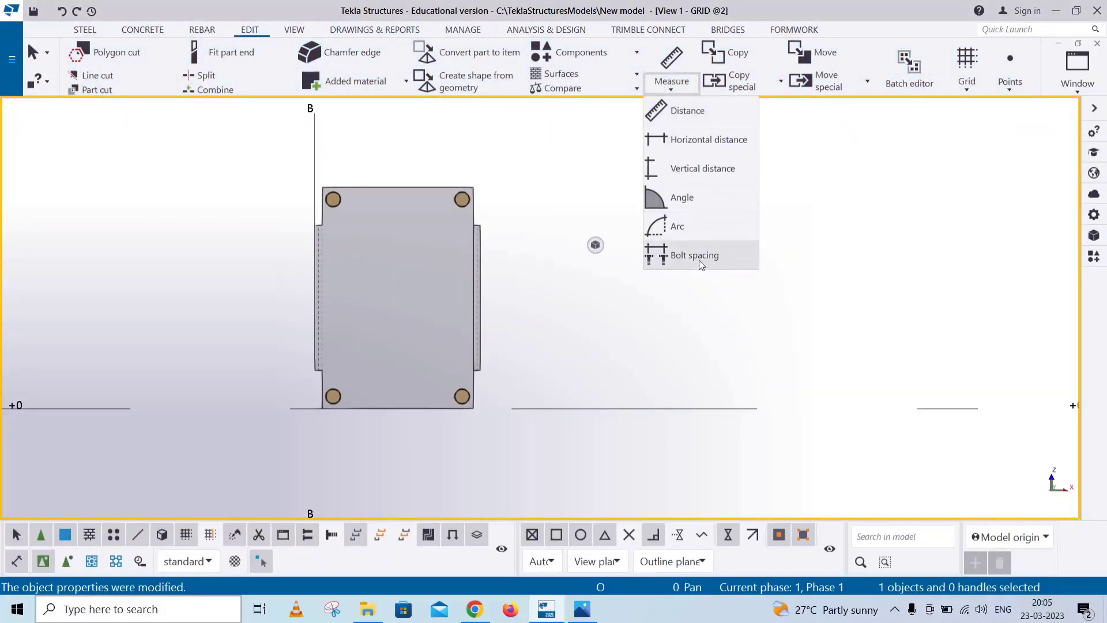
pyautogui.click(699, 260)
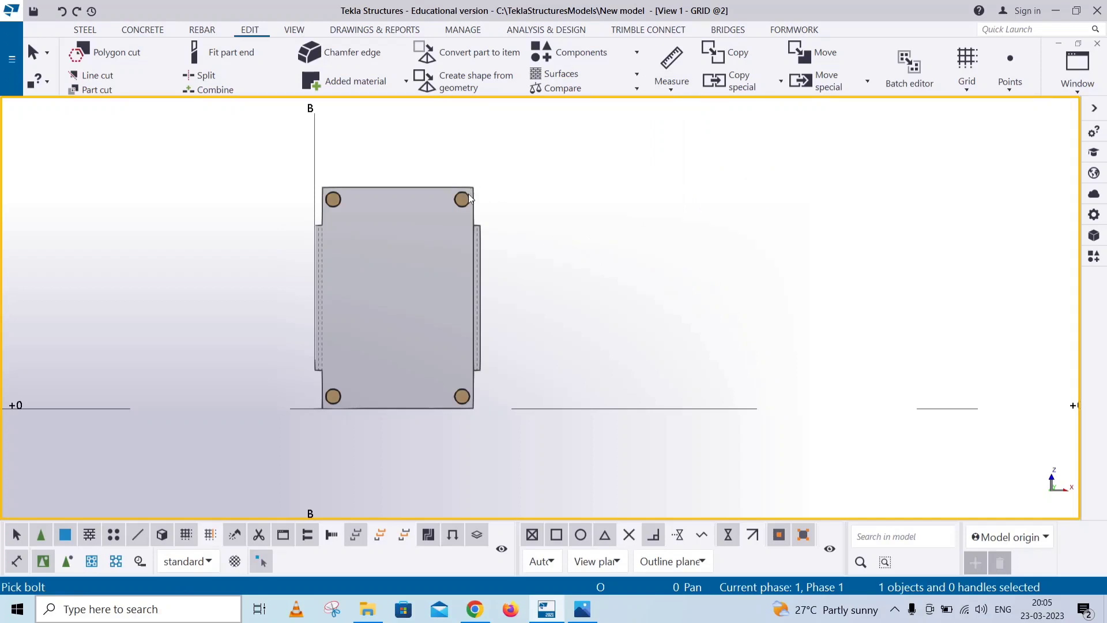
pyautogui.click(414, 185)
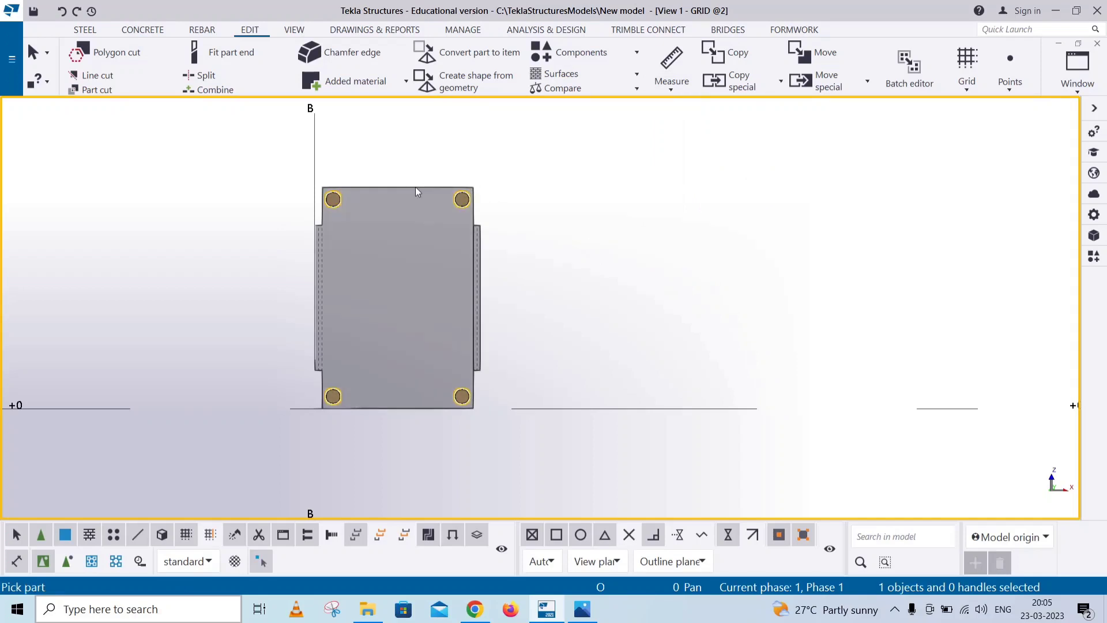
pyautogui.click(415, 187)
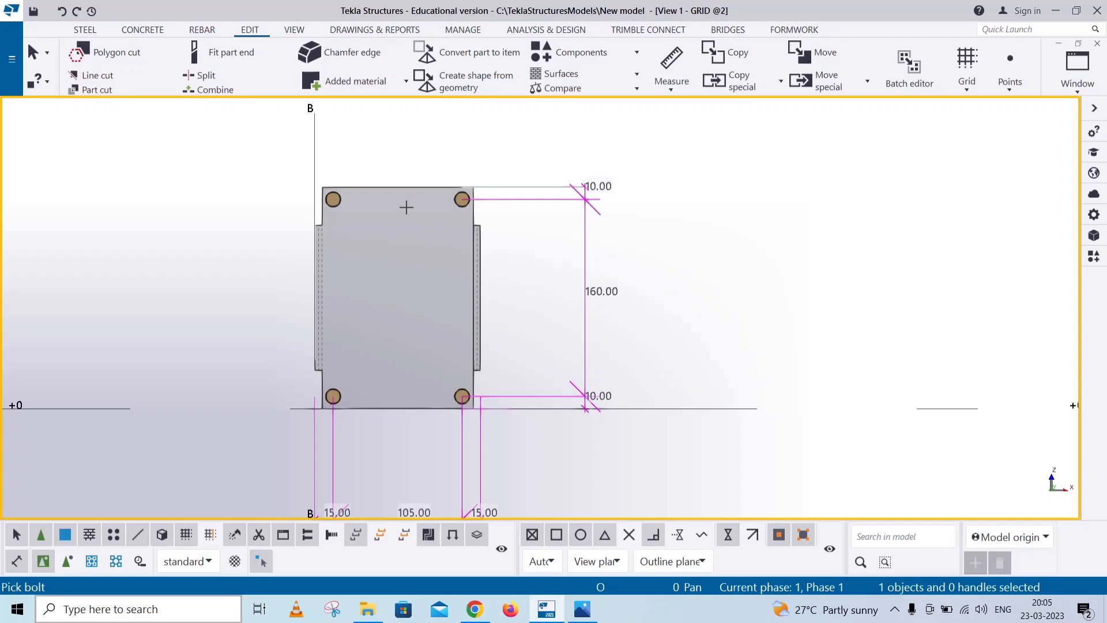
pyautogui.moveTo(573, 334); pyautogui.dragTo(573, 245, button='middle')
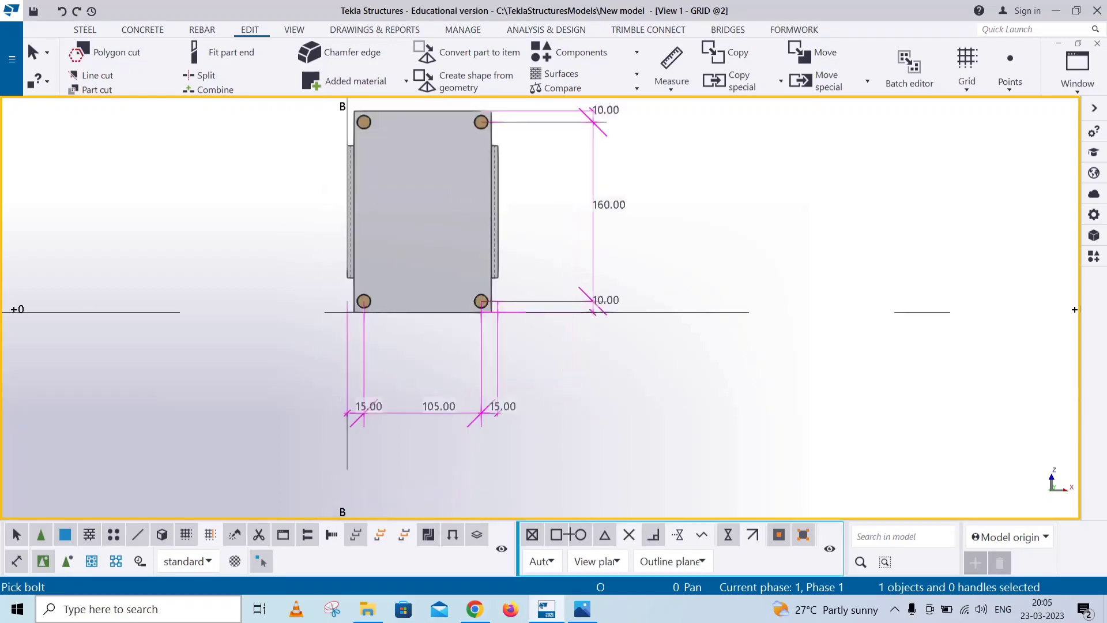
pyautogui.click(589, 615)
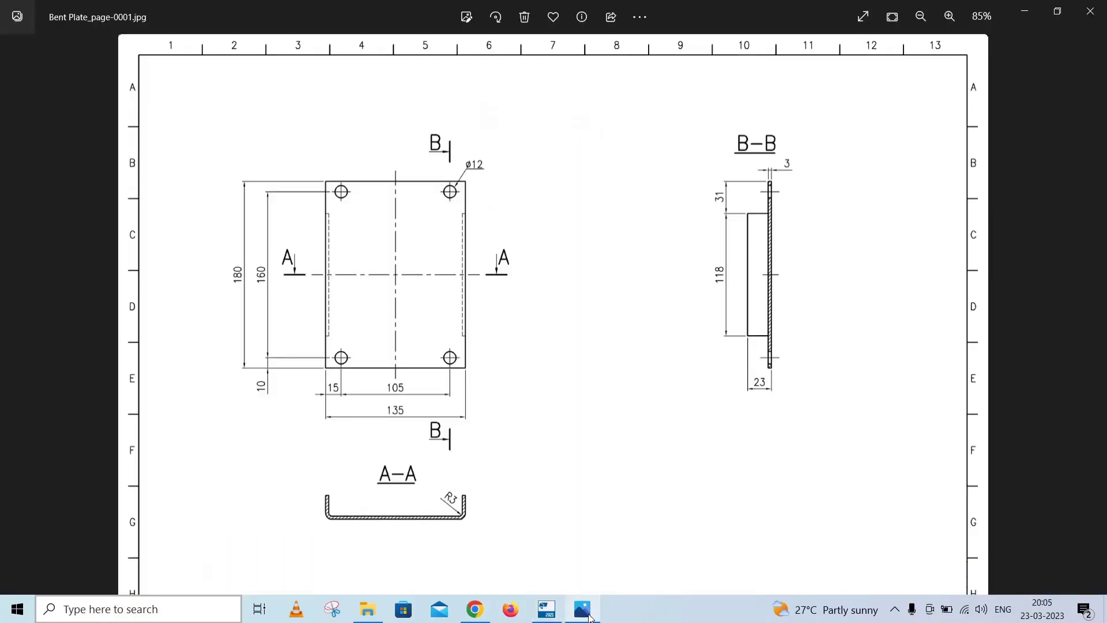
pyautogui.click(588, 614)
pyautogui.scroll(-3, 531, 388)
pyautogui.moveTo(531, 388); pyautogui.dragTo(515, 447, button='middle')
# End the bolt spacing measurement and redraw the view to clear its dimensions.
pyautogui.rightClick(726, 271)
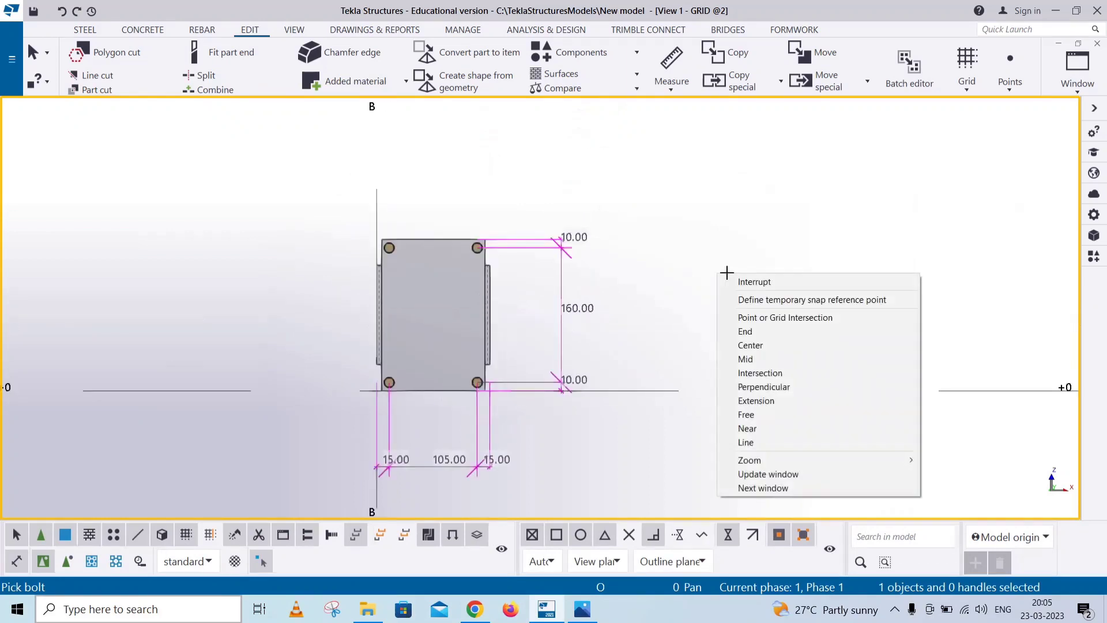
pyautogui.click(755, 282)
pyautogui.rightClick(806, 228)
pyautogui.click(848, 299)
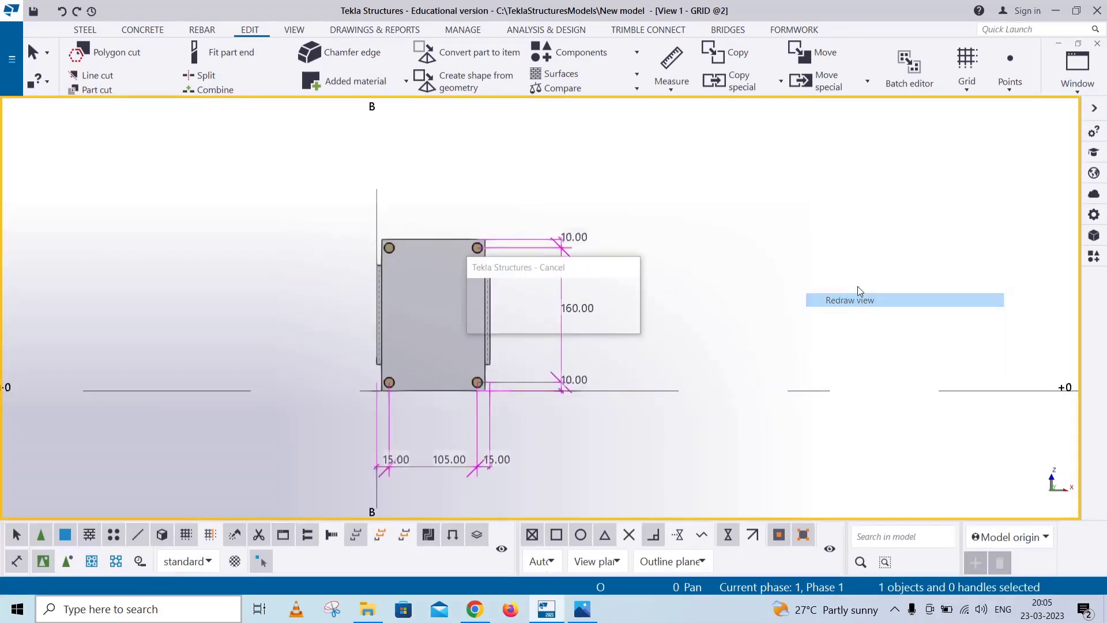
# Switch to the 3d view, bring the bent plate into view and redraw to clear the old measurements.
pyautogui.click(1078, 69)
pyautogui.click(1021, 222)
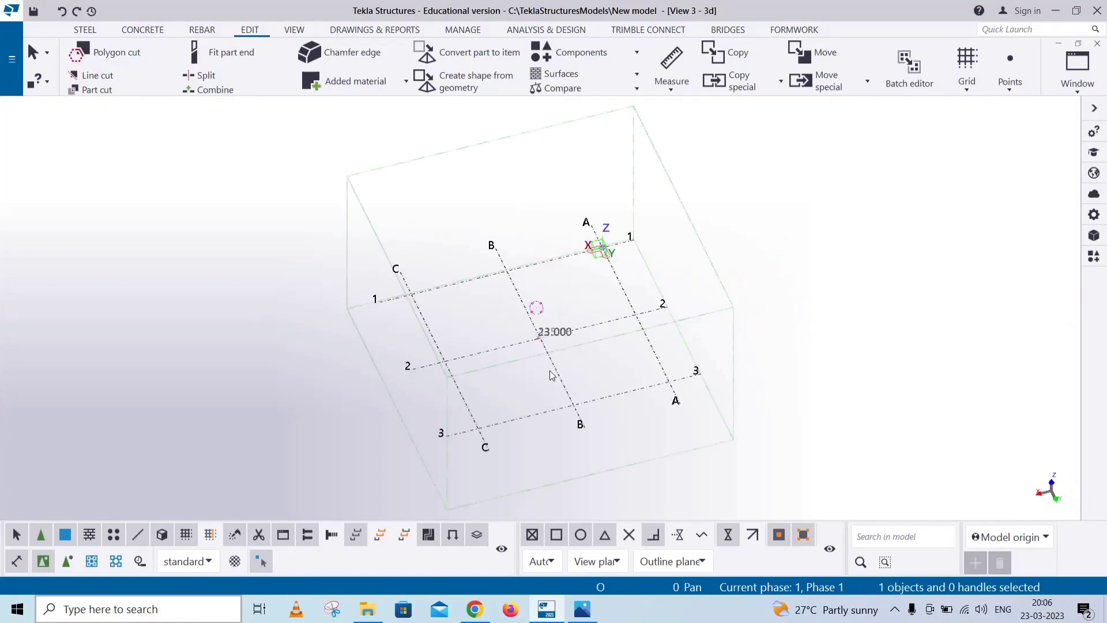
pyautogui.scroll(10, 521, 361)
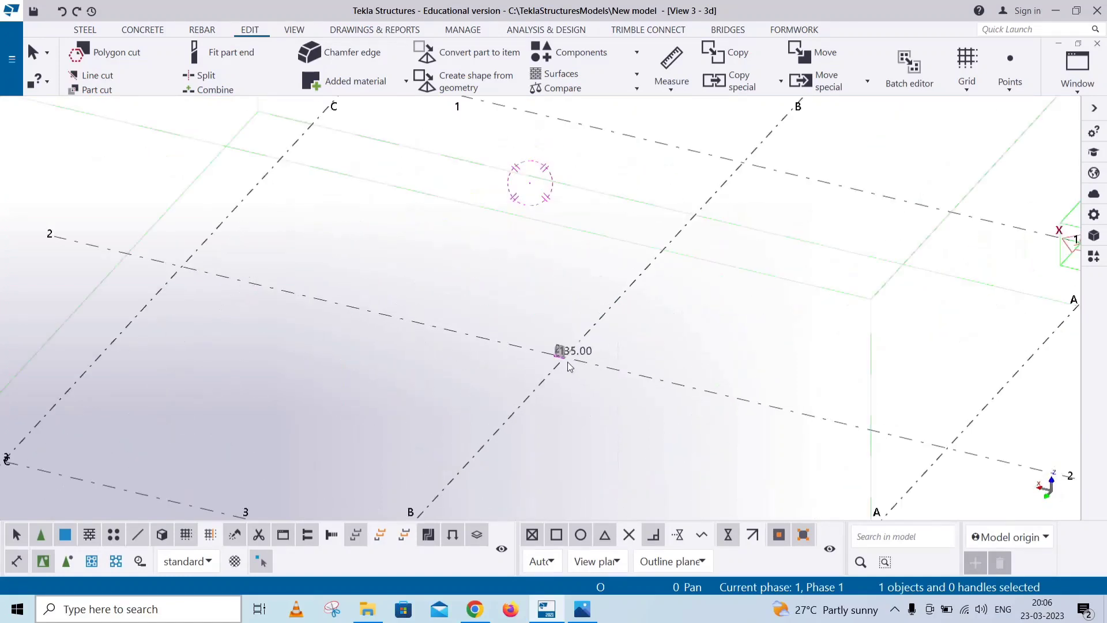
pyautogui.scroll(1, 569, 366)
pyautogui.scroll(-7, 623, 379)
pyautogui.keyDown('ctrl'); pyautogui.moveTo(736, 464); pyautogui.dragTo(668, 260, button='middle'); pyautogui.keyUp('ctrl')
pyautogui.scroll(3, 579, 369)
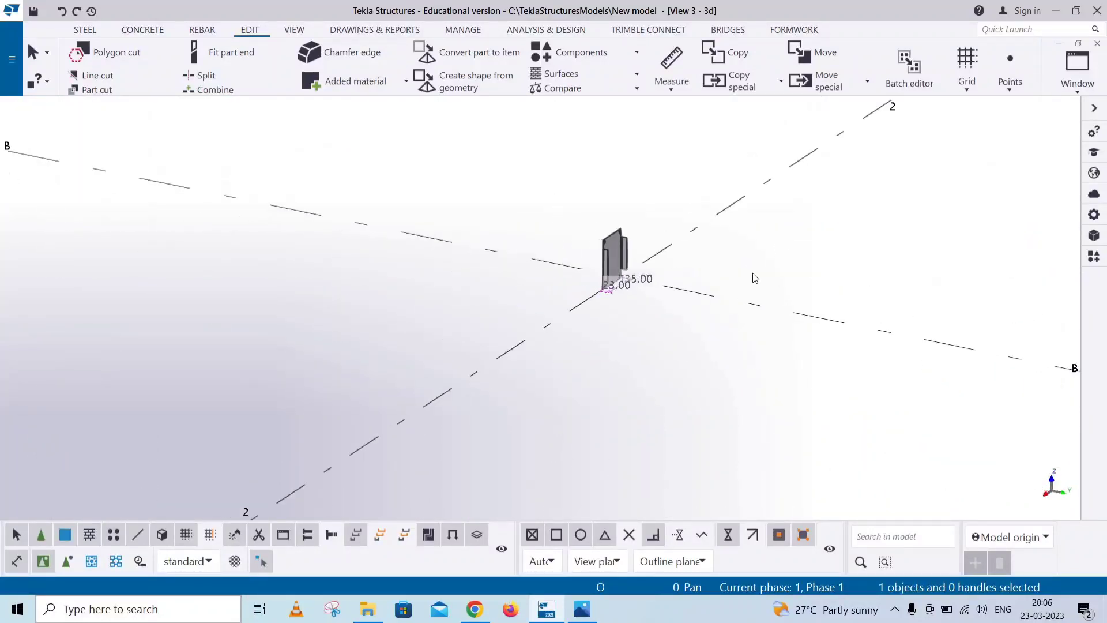
pyautogui.rightClick(801, 267)
pyautogui.click(848, 334)
# Examine the bent plate's corner holes and side flanges up close from different angles in the 3d view.
pyautogui.scroll(5, 611, 254)
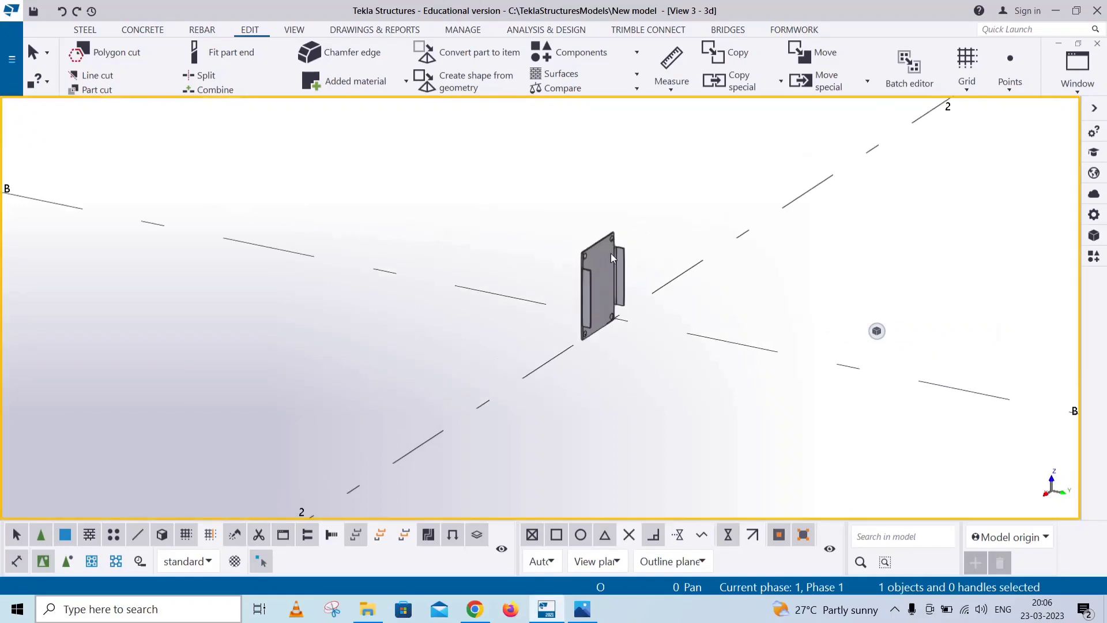
pyautogui.scroll(4, 590, 311)
pyautogui.moveTo(556, 346); pyautogui.dragTo(307, 294, button='middle')
pyautogui.scroll(-2, 383, 323)
pyautogui.rightClick(527, 208)
pyautogui.click(562, 279)
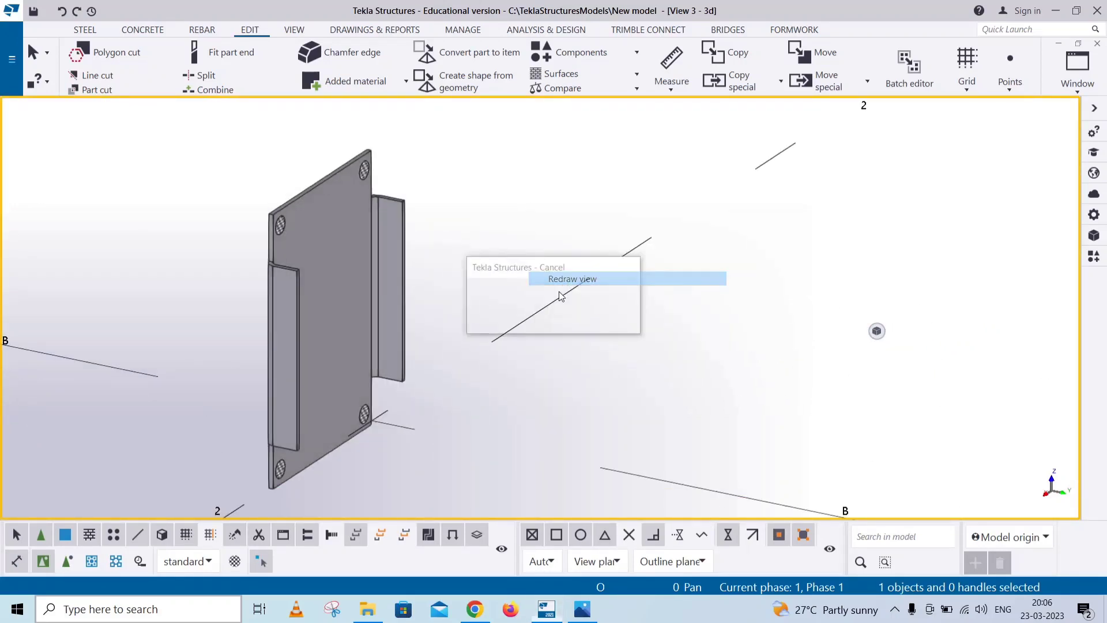
pyautogui.moveTo(543, 339); pyautogui.dragTo(473, 294, button='middle')
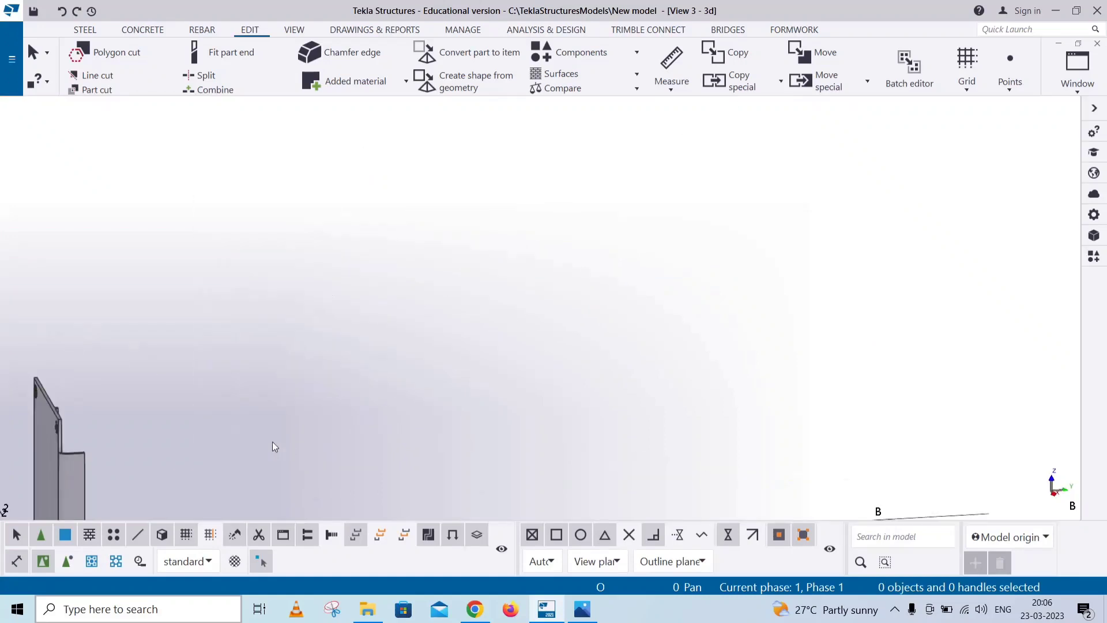
pyautogui.moveTo(365, 417); pyautogui.dragTo(481, 388, button='middle')
pyautogui.scroll(6, 254, 368)
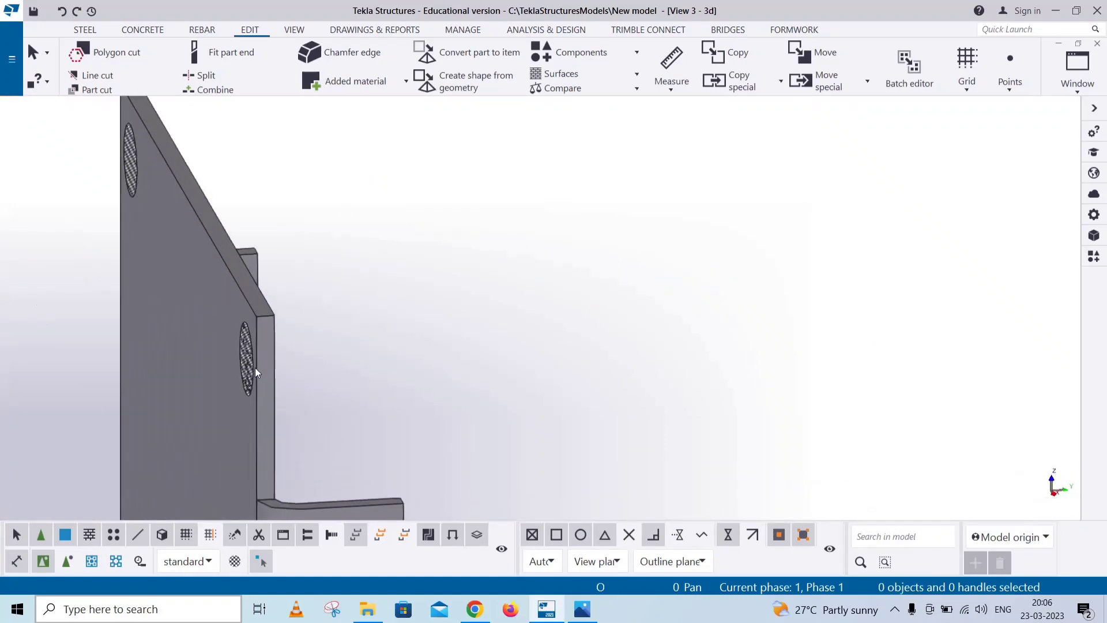
# Display the parts as transparent to inspect the holes through the plate's thickness, and return them to solid rendering.
pyautogui.hotkey('ctrl', '2')
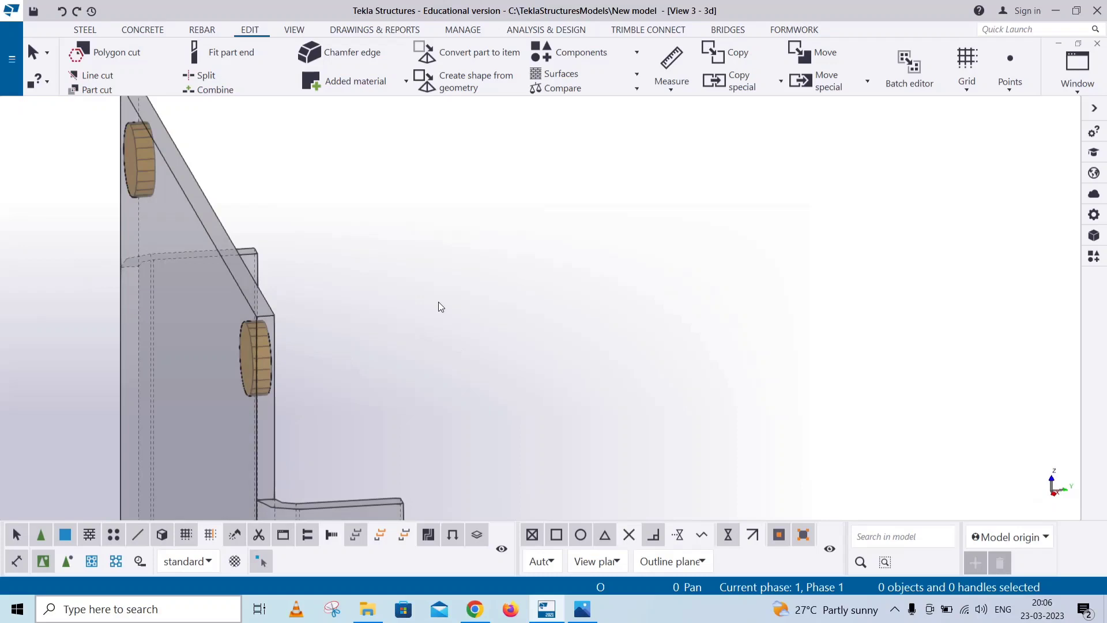
pyautogui.rightClick(438, 295)
pyautogui.click(491, 364)
pyautogui.scroll(-2, 510, 391)
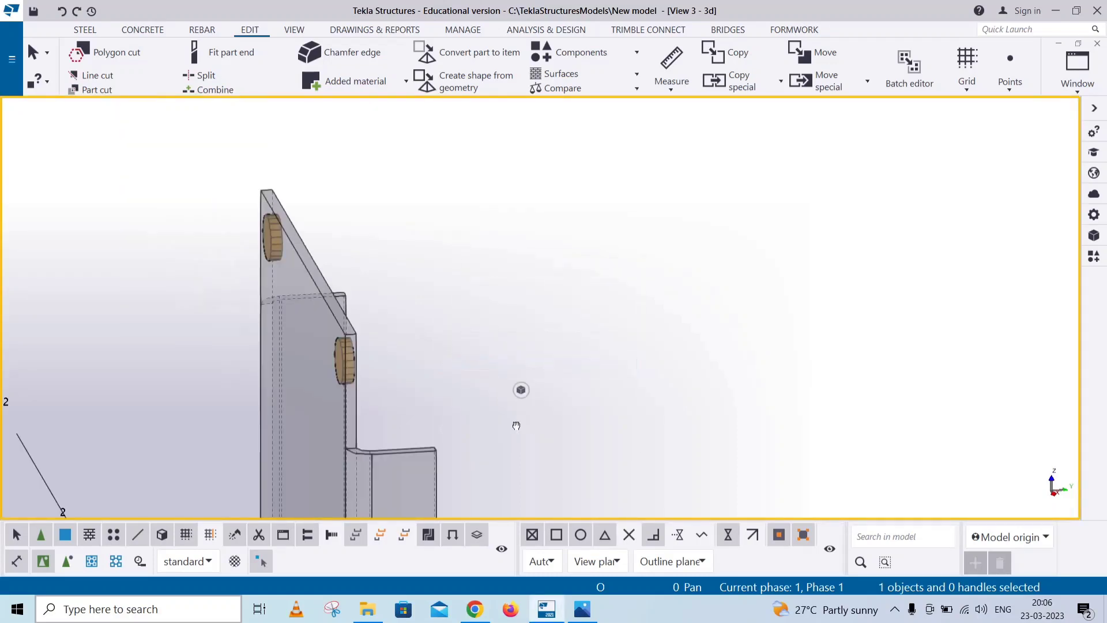
pyautogui.keyDown('ctrl'); pyautogui.moveTo(514, 425); pyautogui.dragTo(565, 480, button='middle'); pyautogui.keyUp('ctrl')
pyautogui.scroll(-2, 485, 422)
pyautogui.hotkey('ctrl', '4')
# Show the reference drawing in a smaller window beside the 3d model and compare the bent plate with it.
pyautogui.click(582, 609)
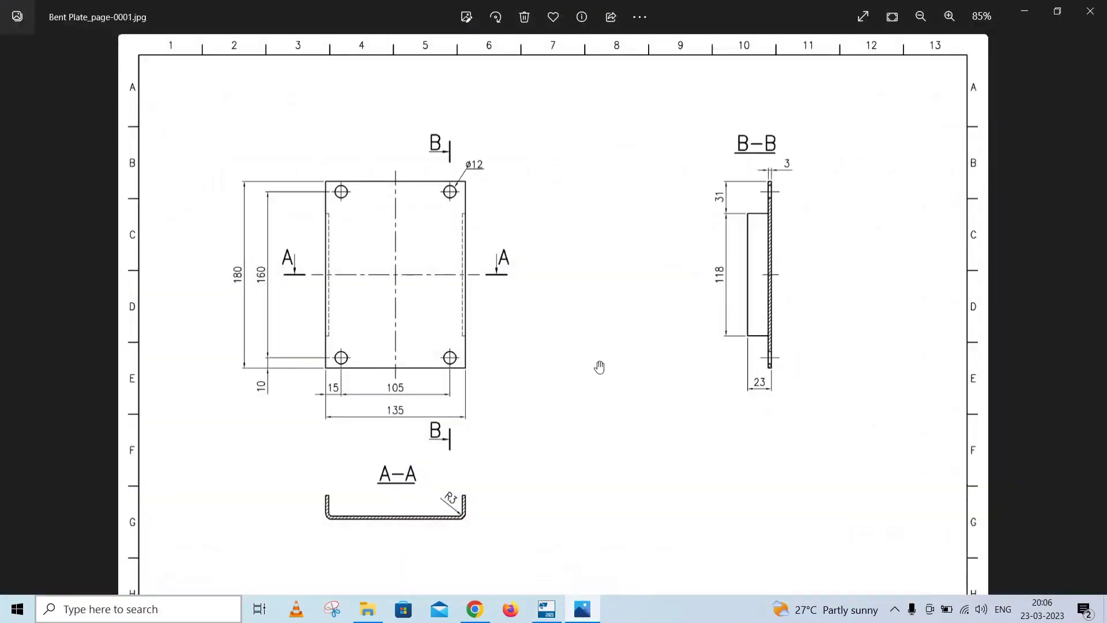
pyautogui.click(1057, 11)
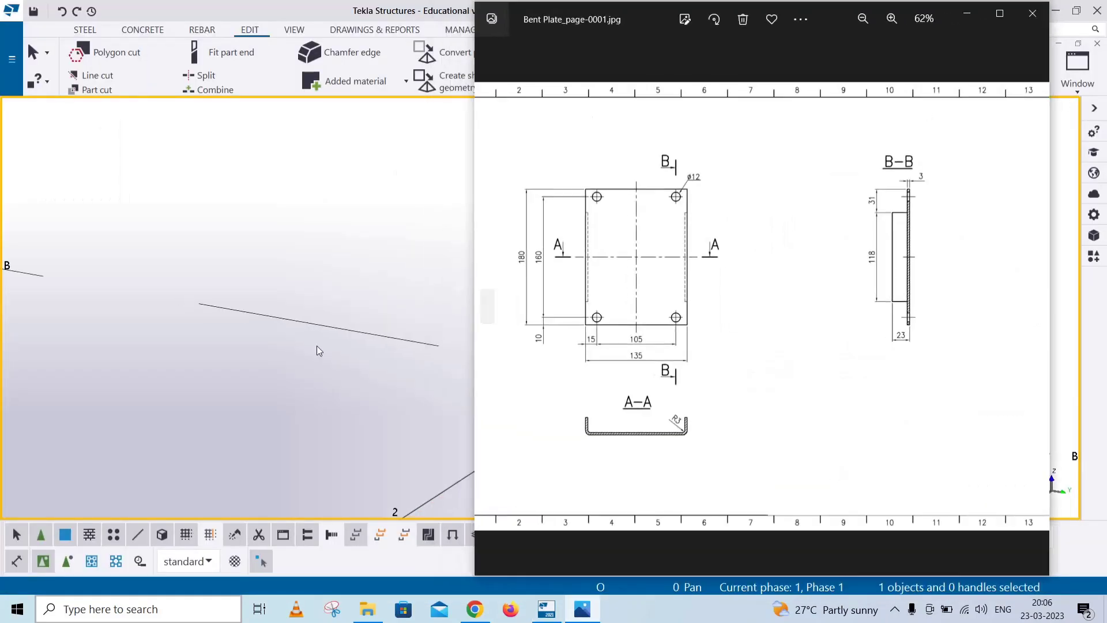
pyautogui.scroll(-3, 319, 351)
pyautogui.moveTo(193, 362); pyautogui.dragTo(77, 368, button='middle')
pyautogui.scroll(5, 155, 296)
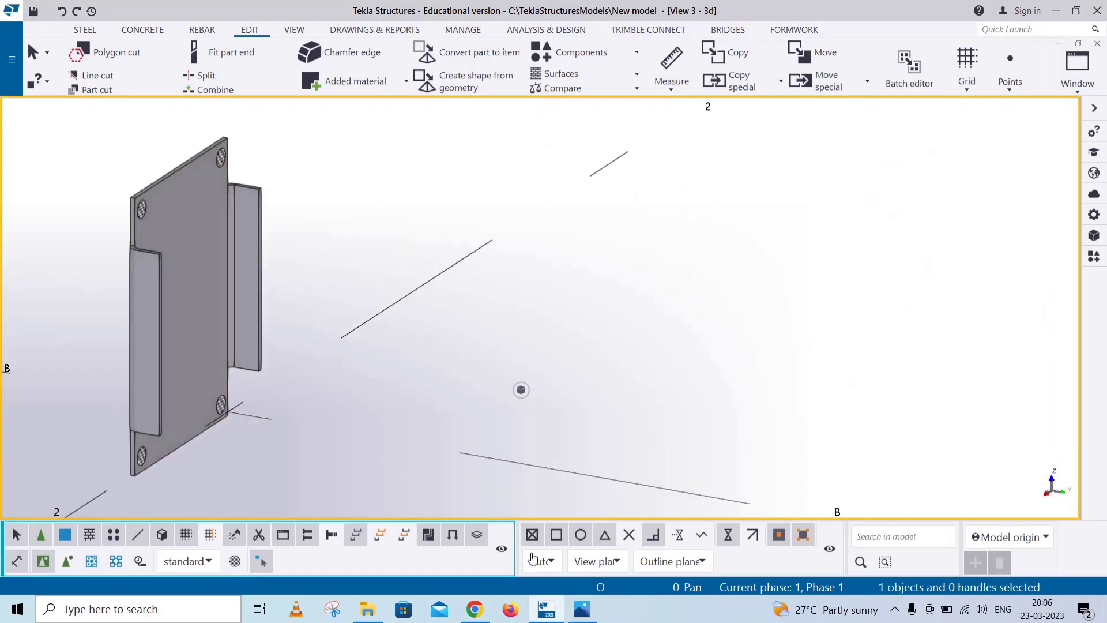
pyautogui.click(583, 606)
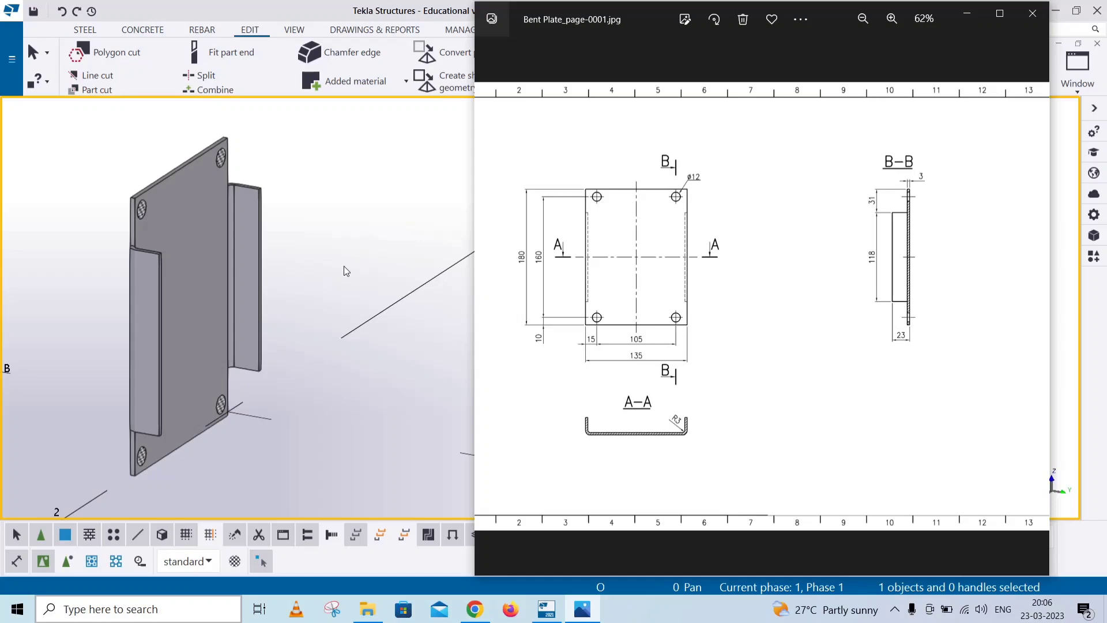
# Close the reference drawing and review the finished bent plate from several angles.
pyautogui.click(1032, 13)
pyautogui.keyDown('ctrl'); pyautogui.moveTo(469, 294); pyautogui.dragTo(391, 285, button='middle'); pyautogui.keyUp('ctrl')
pyautogui.scroll(3, 391, 285)
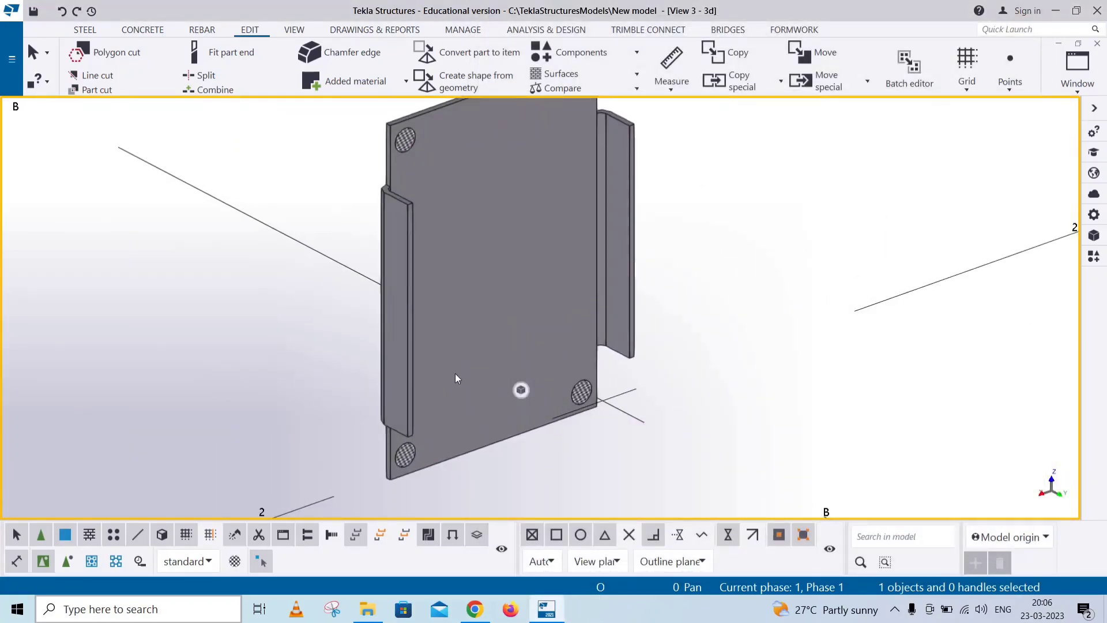
pyautogui.keyDown('ctrl'); pyautogui.moveTo(429, 386); pyautogui.dragTo(500, 392, button='middle'); pyautogui.keyUp('ctrl')
pyautogui.scroll(-2, 413, 335)
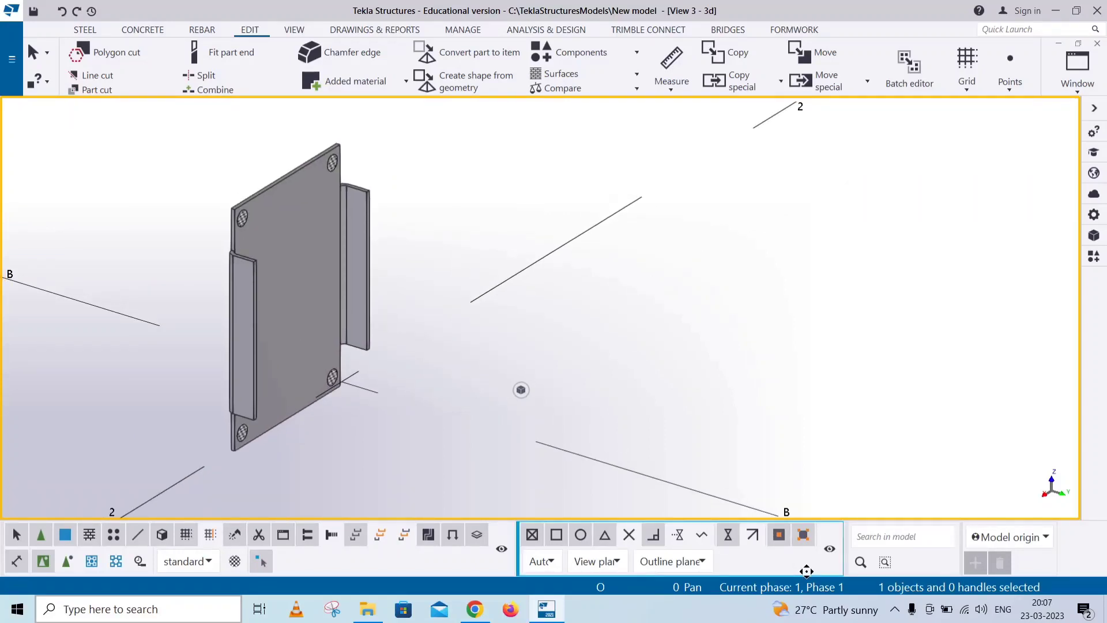